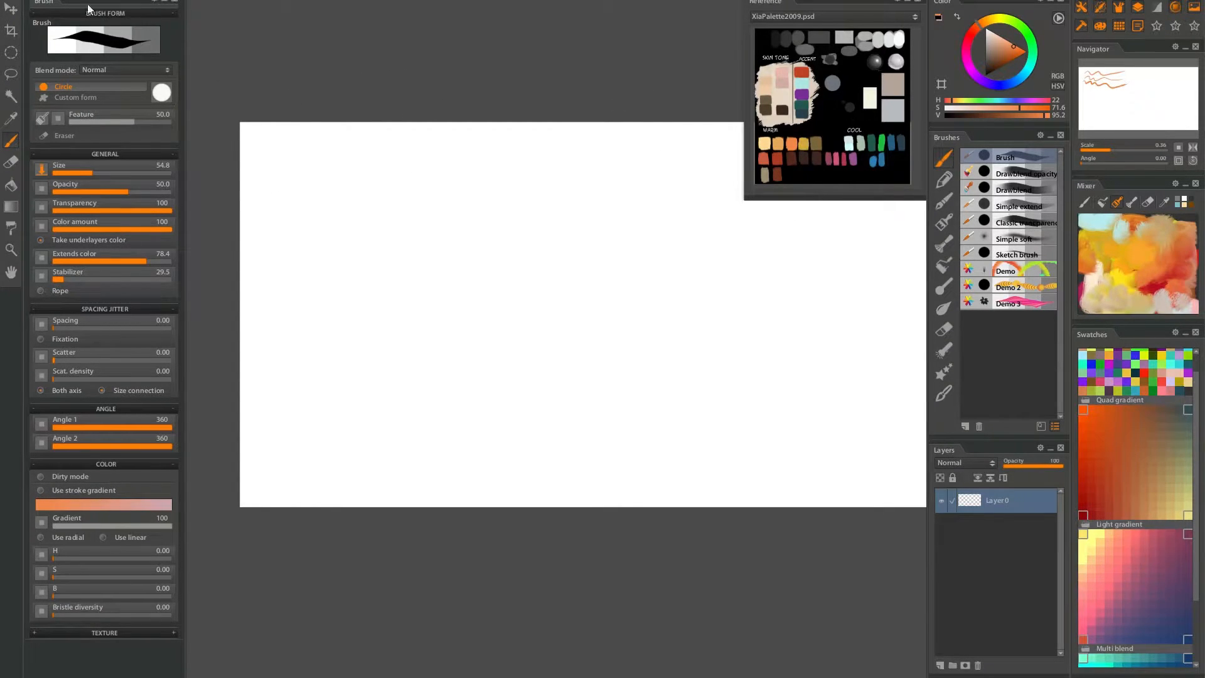
click(17, 0)
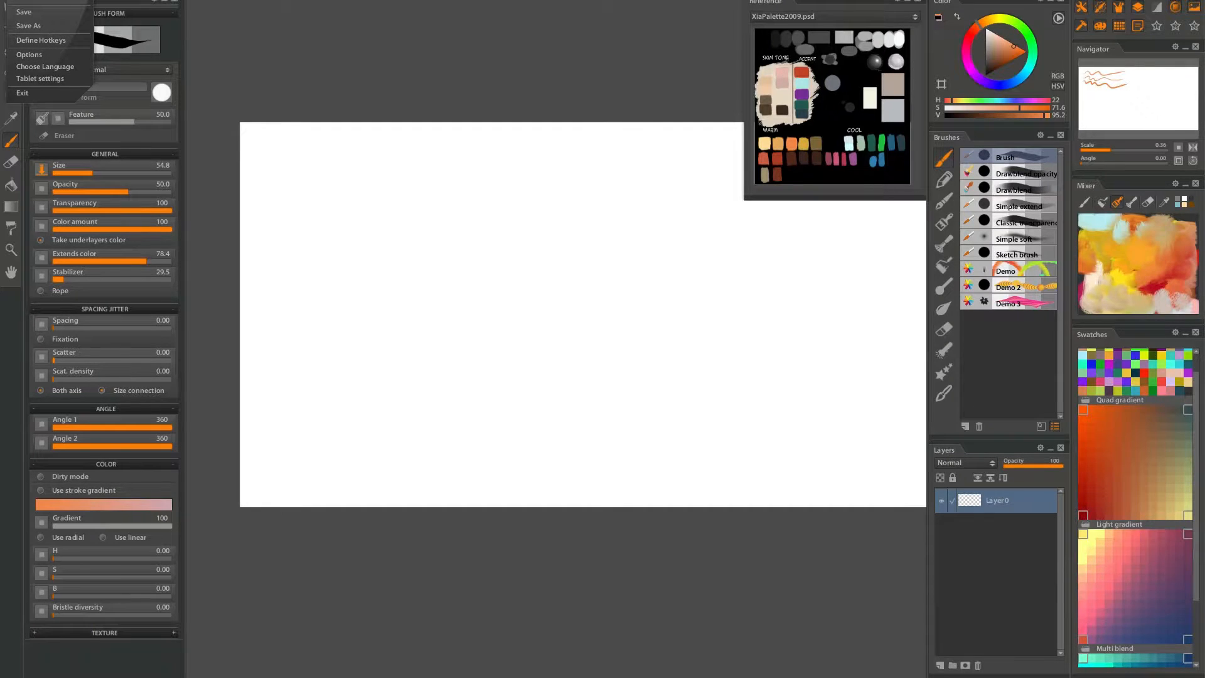
mouse_move(68, 0)
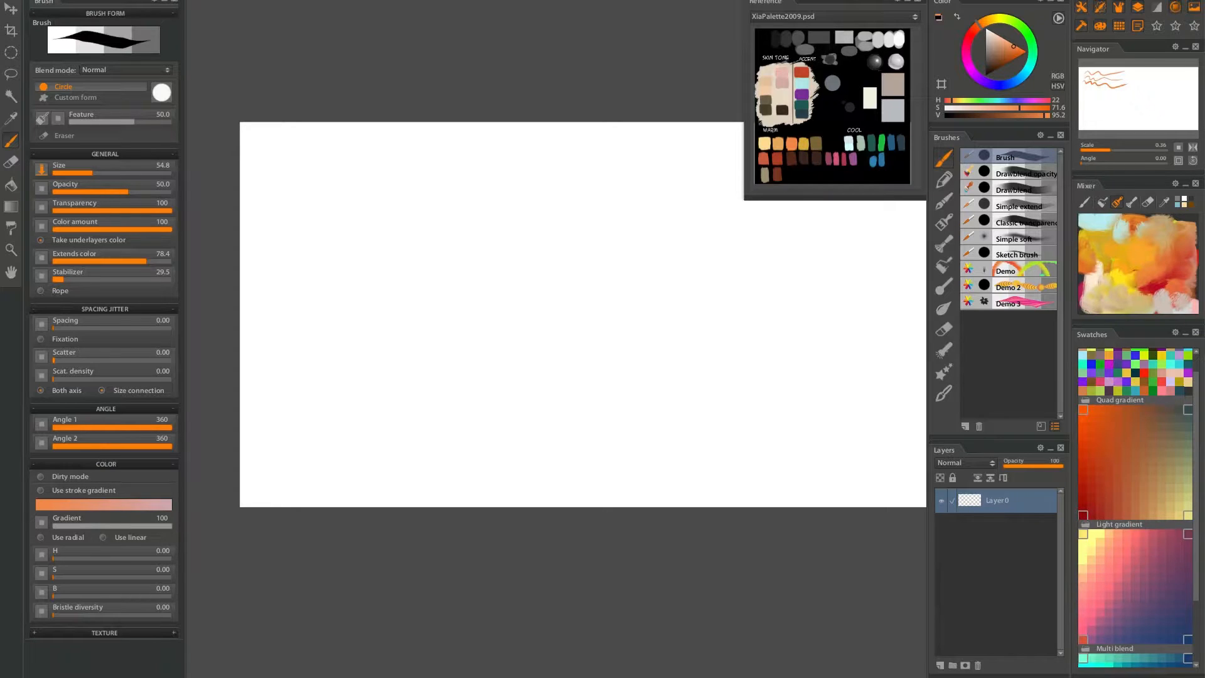
drag(767, 1, 769, 1)
click(910, 1)
click(910, 2)
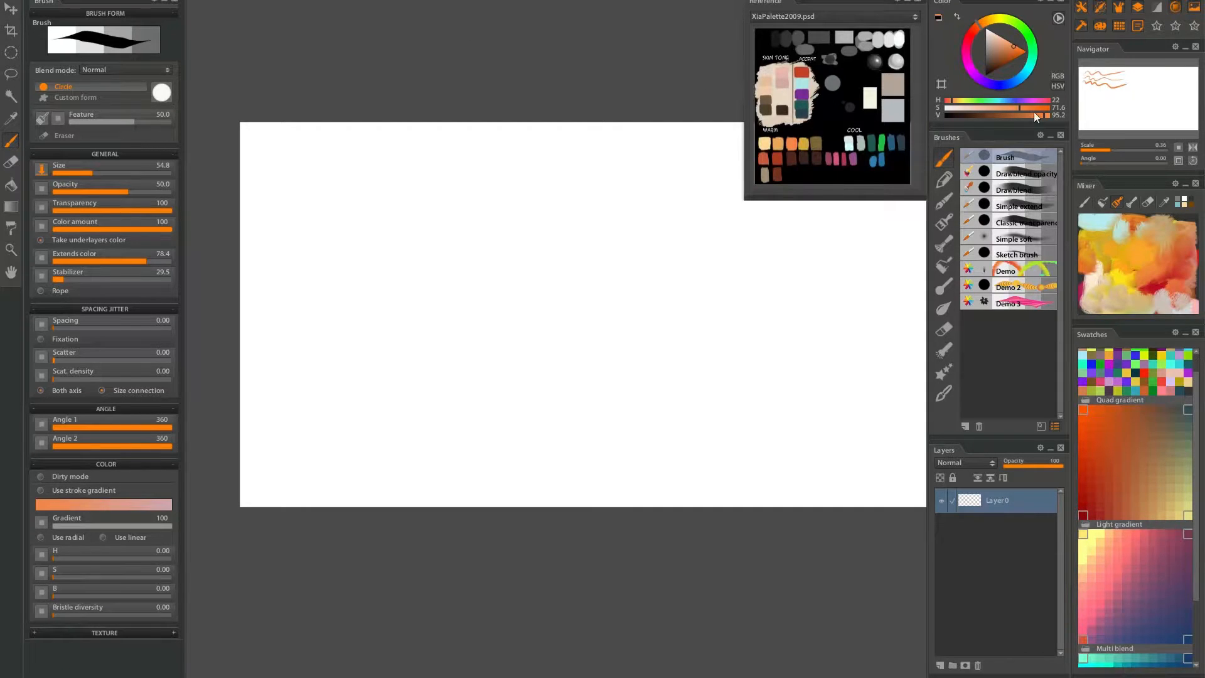
click(1138, 26)
click(1136, 29)
click(1137, 26)
click(1137, 29)
Choose XiaPalette2009.psd as the image shown in the Reference palette.
click(842, 15)
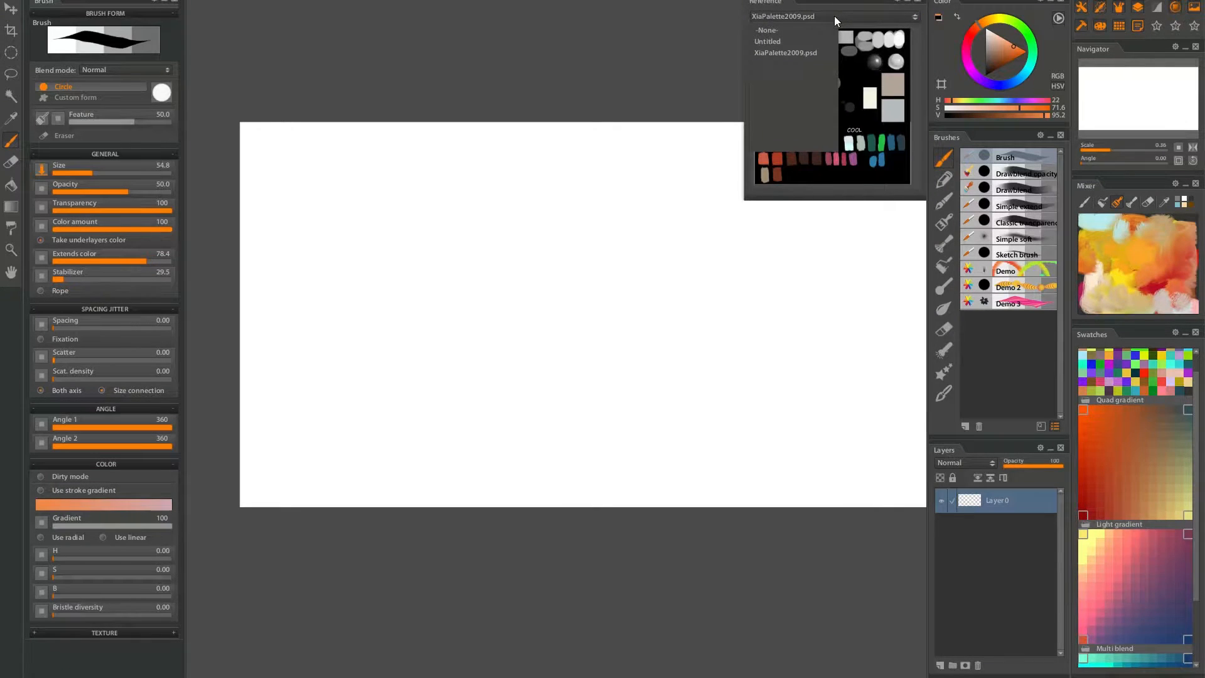
click(769, 53)
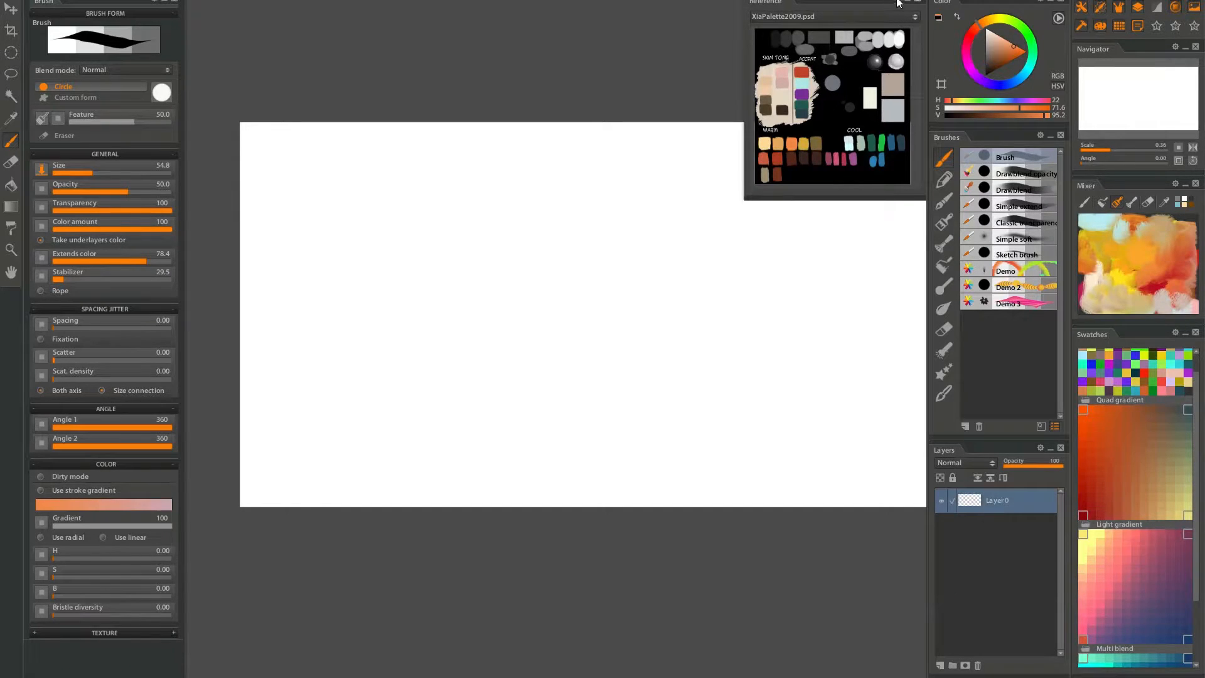
Collapse the Reference palette and expand it again.
click(908, 4)
click(908, 3)
click(907, 4)
click(907, 4)
click(906, 5)
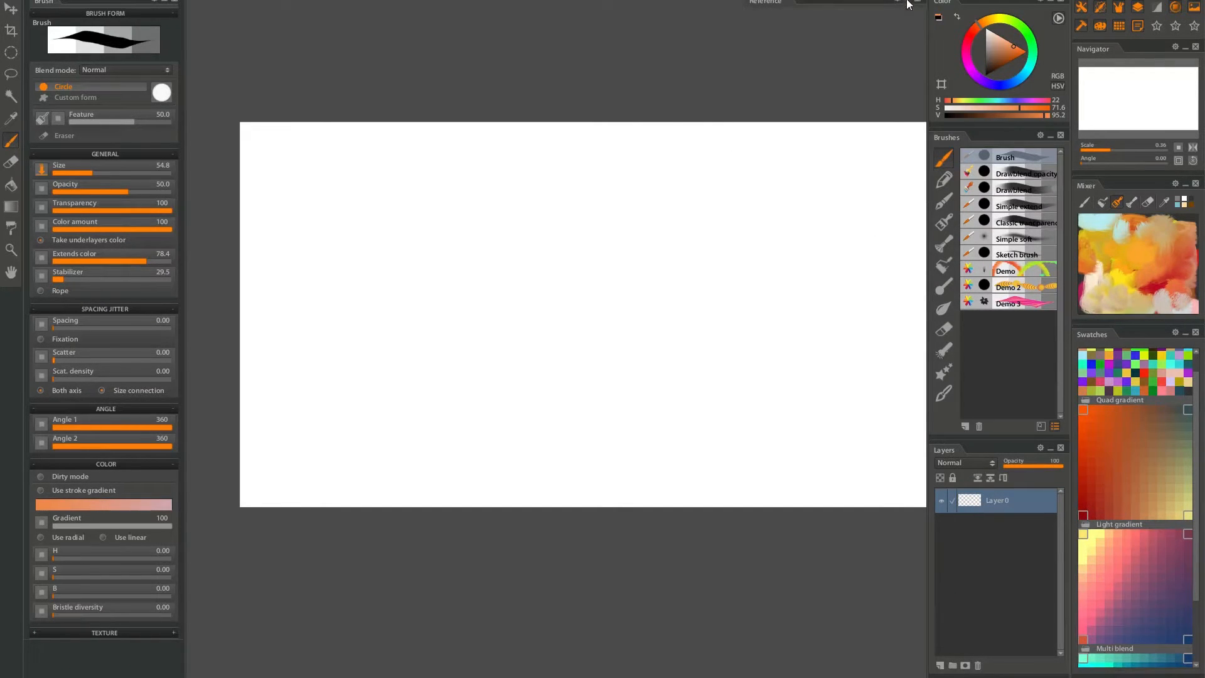
click(908, 4)
click(907, 6)
click(908, 3)
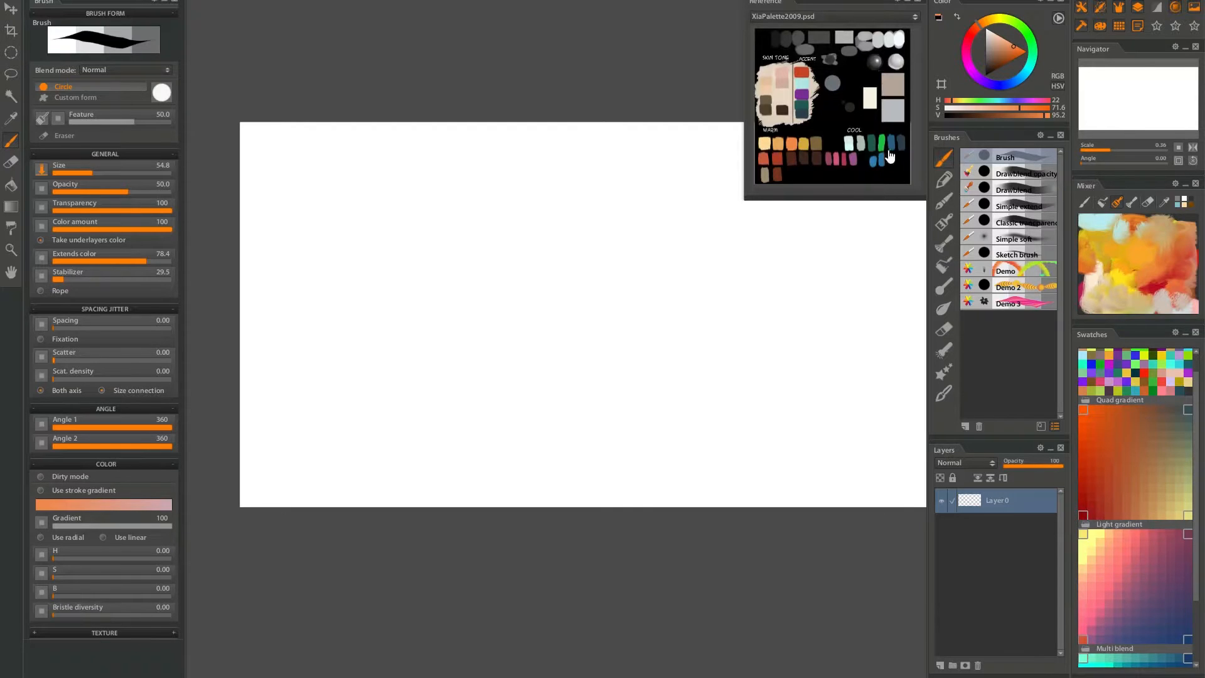
Compare the preset lists of the paintbrush and pencil categories, ending on the paintbrush presets.
mouse_move(829, 111)
mouse_down()
mouse_move(874, 126)
mouse_move(816, 137)
mouse_move(836, 145)
mouse_move(826, 132)
mouse_up()
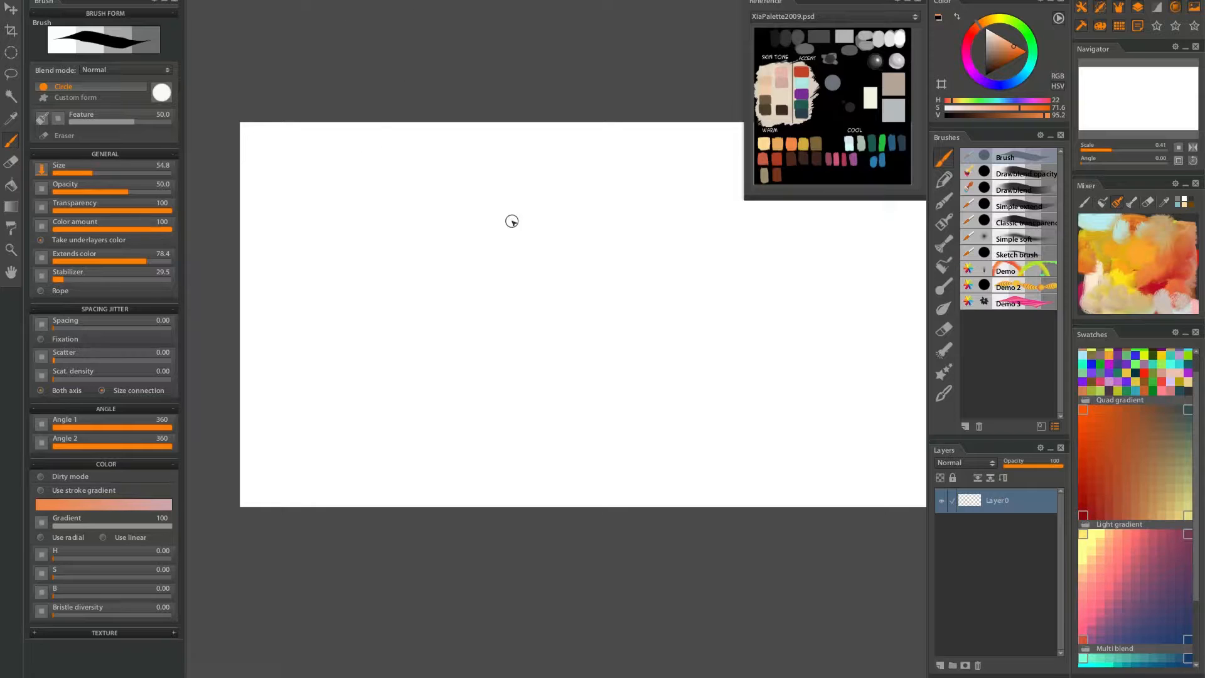
drag(590, 234, 589, 283)
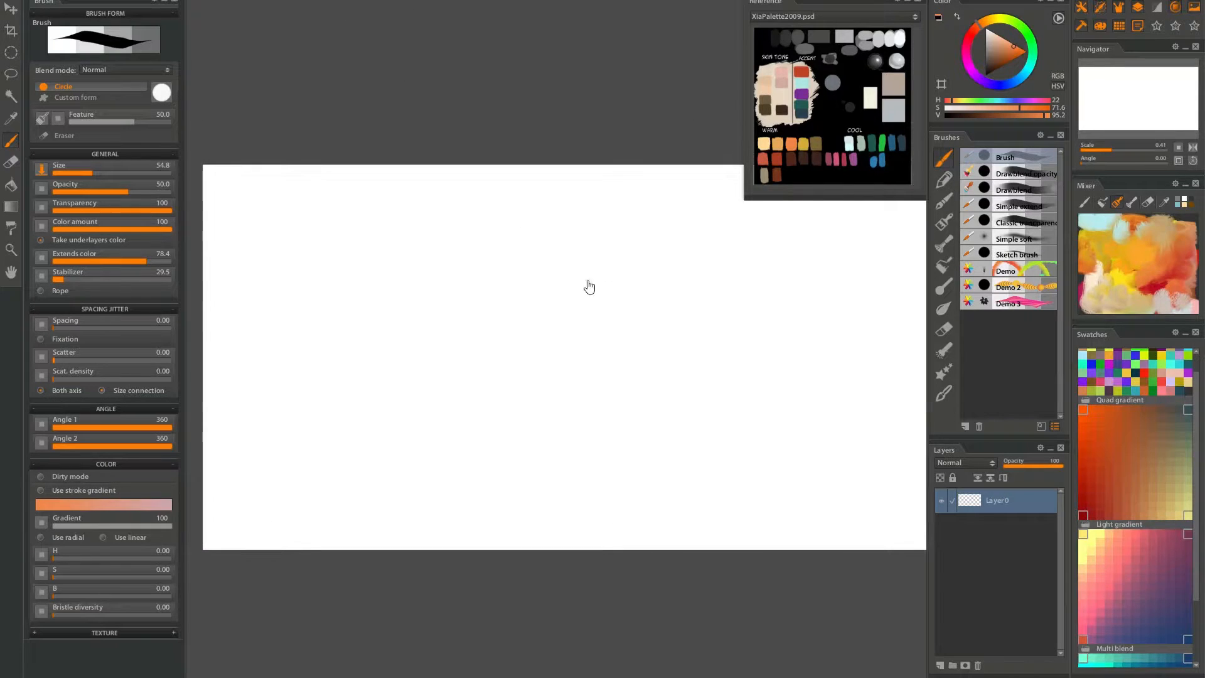
click(941, 184)
click(947, 157)
click(945, 182)
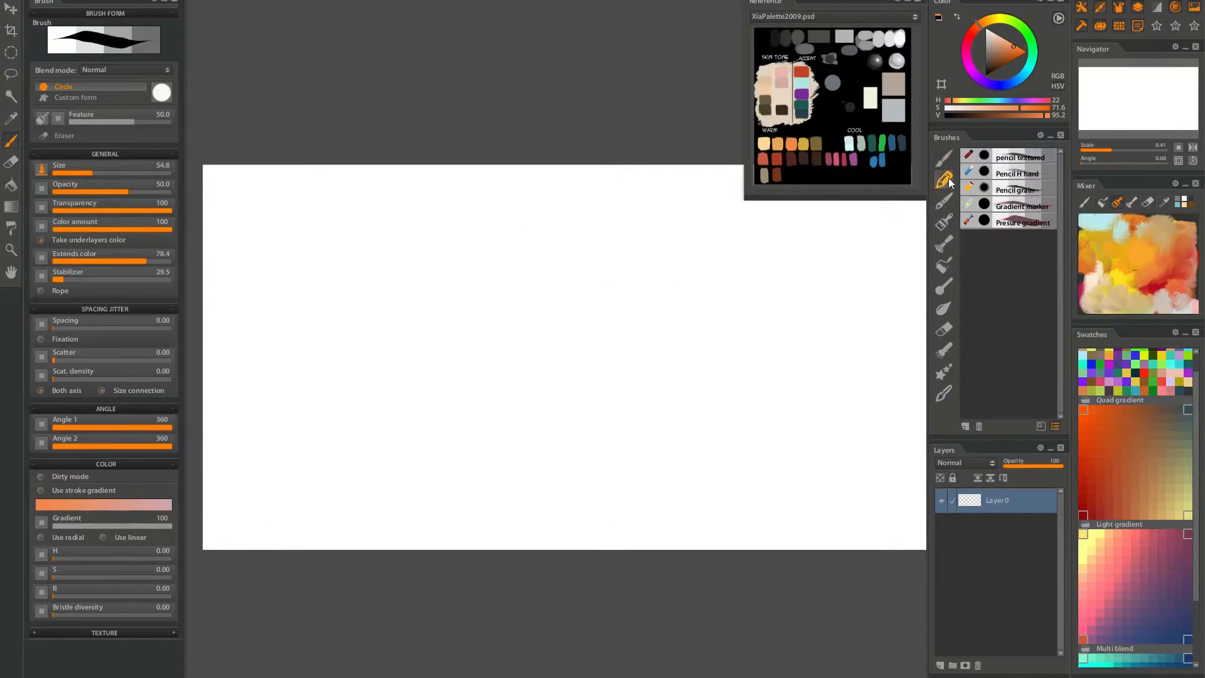
click(947, 159)
click(946, 183)
click(946, 159)
click(946, 183)
click(947, 160)
click(948, 184)
click(946, 159)
click(946, 182)
click(947, 160)
click(945, 181)
click(946, 159)
click(945, 181)
click(946, 159)
click(946, 179)
click(946, 159)
click(946, 181)
click(946, 161)
click(946, 181)
click(947, 161)
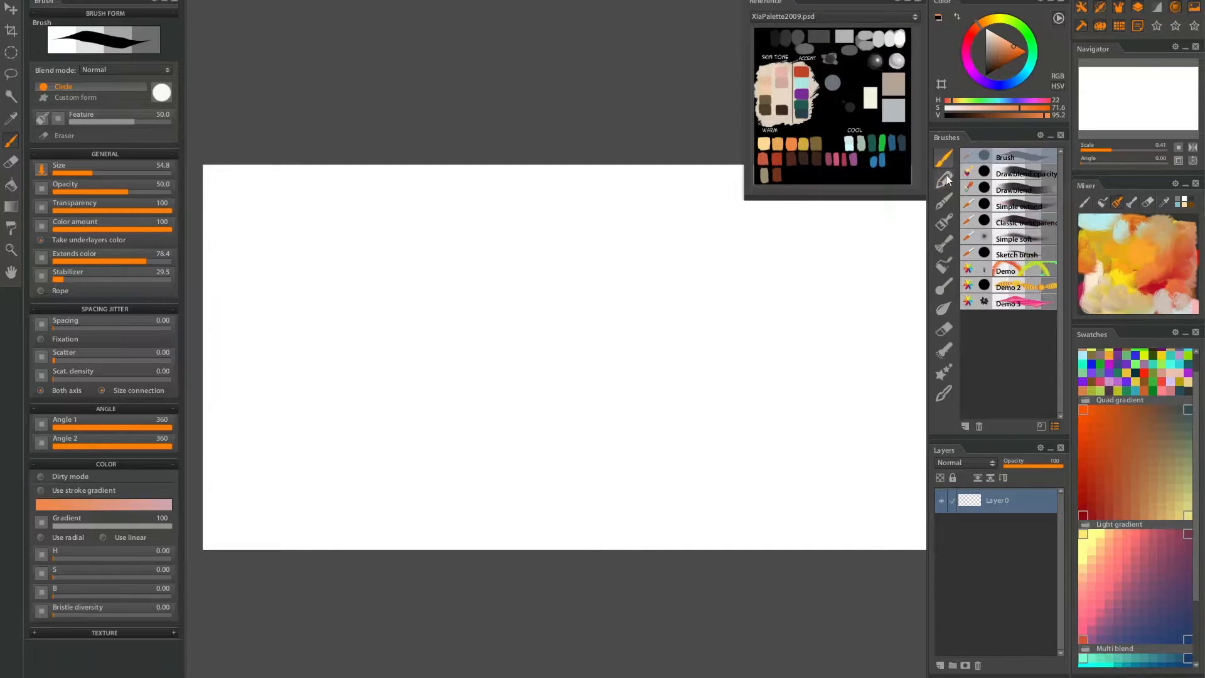
click(946, 180)
click(946, 159)
click(946, 180)
click(946, 159)
click(946, 181)
click(947, 159)
click(946, 180)
click(946, 161)
click(946, 181)
click(942, 156)
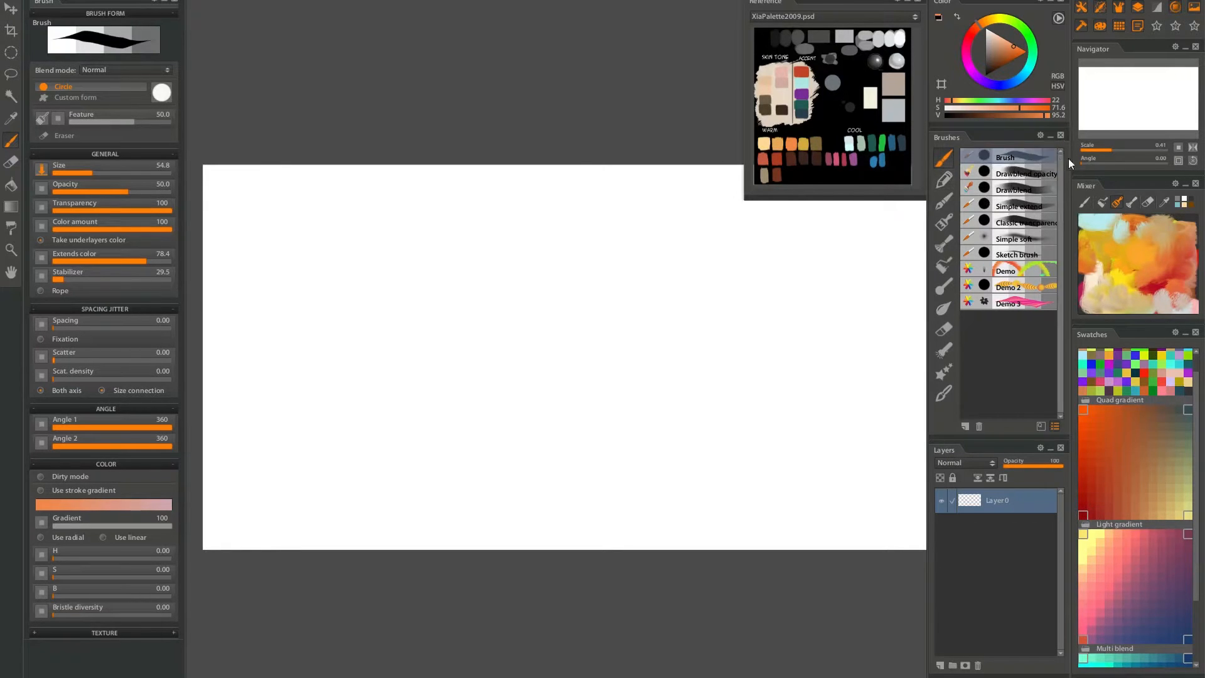
Paint a thin wavy orange line with a small square outline at its end along the canvas's upper edge.
mouse_move(224, 208)
mouse_down()
mouse_move(276, 194)
mouse_move(316, 219)
mouse_move(458, 228)
mouse_up()
key(ctrl+z)
mouse_move(223, 221)
mouse_down()
mouse_move(293, 207)
mouse_move(600, 237)
mouse_move(379, 283)
mouse_move(298, 224)
mouse_up()
key(ctrl+z)
mouse_move(220, 215)
mouse_down()
mouse_move(249, 200)
mouse_move(300, 211)
mouse_move(404, 200)
mouse_move(475, 223)
mouse_move(588, 201)
mouse_move(645, 211)
mouse_move(688, 185)
mouse_move(637, 227)
mouse_up()
mouse_move(219, 242)
mouse_down()
mouse_move(285, 232)
mouse_move(686, 264)
mouse_move(315, 305)
mouse_move(610, 418)
mouse_move(676, 420)
mouse_up()
mouse_move(753, 422)
mouse_down()
mouse_move(686, 315)
mouse_move(669, 370)
mouse_move(545, 377)
mouse_up()
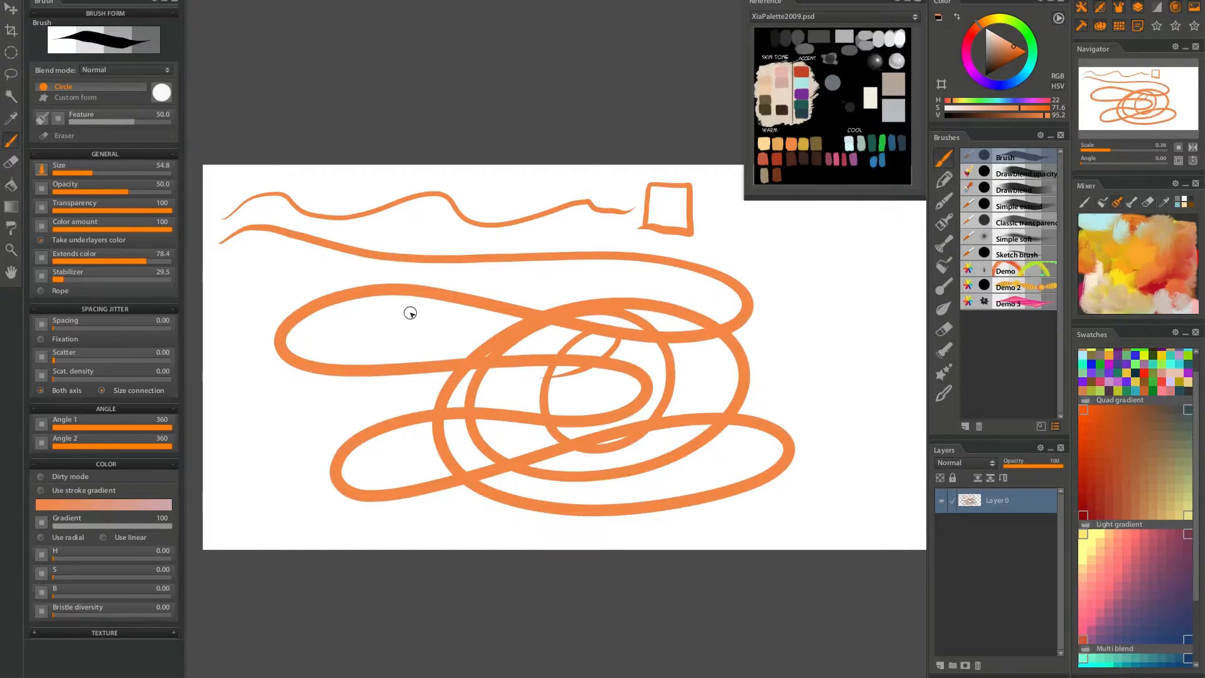
key(ctrl+z)
key(ctrl+z)
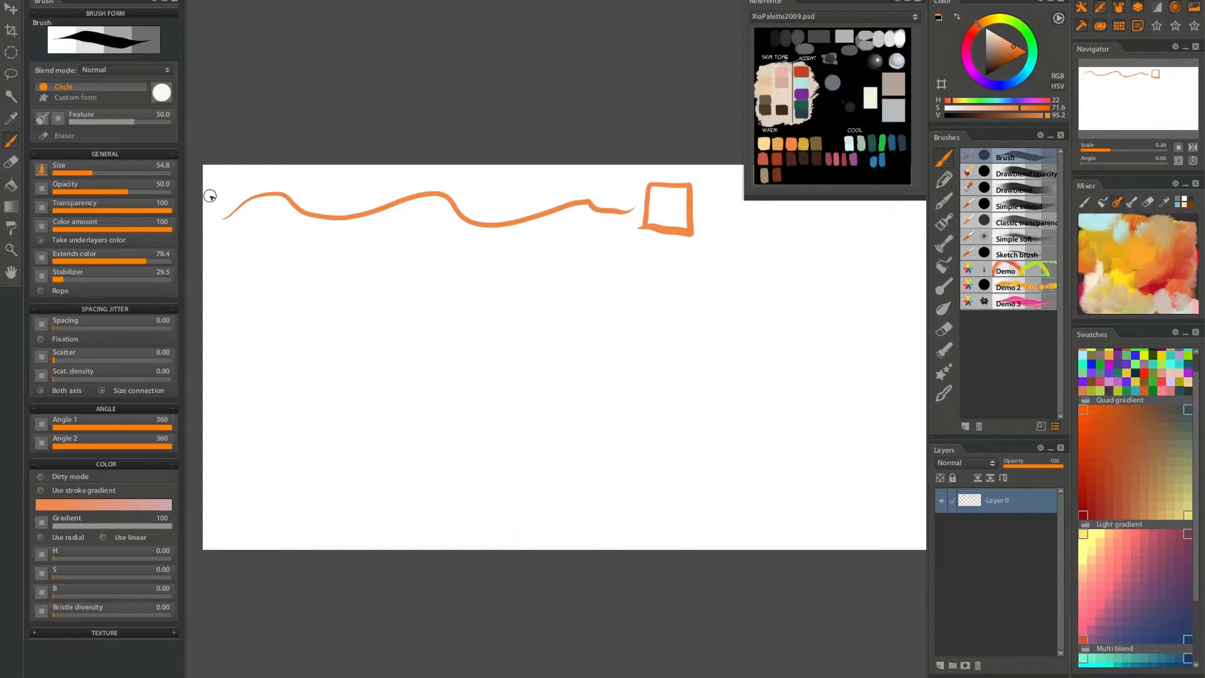
Paint a small orange spiral curl just below the start of the wavy line.
mouse_move(223, 246)
mouse_down()
mouse_move(293, 230)
mouse_move(273, 273)
mouse_move(290, 246)
mouse_up()
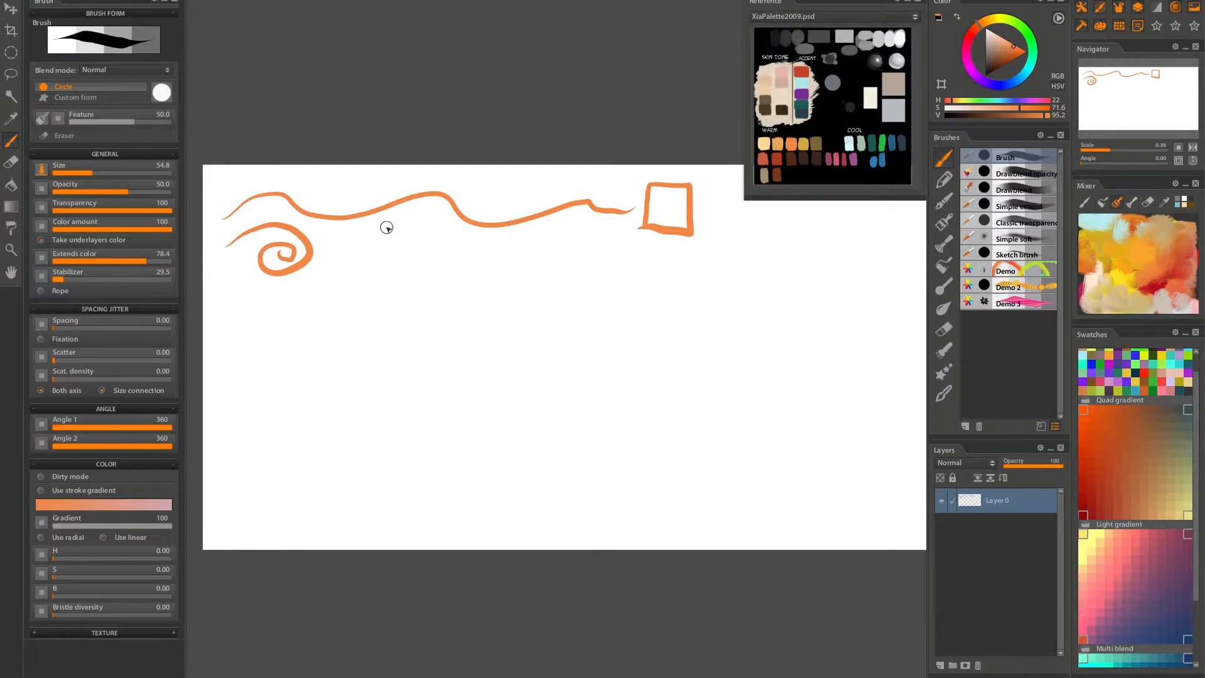
Paint a long horizontal orange stroke below the spiral with the Drawblend opacity brush preset.
click(1024, 174)
mouse_move(231, 306)
mouse_down()
mouse_move(400, 303)
mouse_move(470, 344)
mouse_move(250, 340)
mouse_move(498, 405)
mouse_move(376, 443)
mouse_move(580, 451)
mouse_move(415, 374)
mouse_move(625, 407)
mouse_move(501, 303)
mouse_move(548, 328)
mouse_move(415, 317)
mouse_up()
key(ctrl+z)
drag(260, 302, 716, 301)
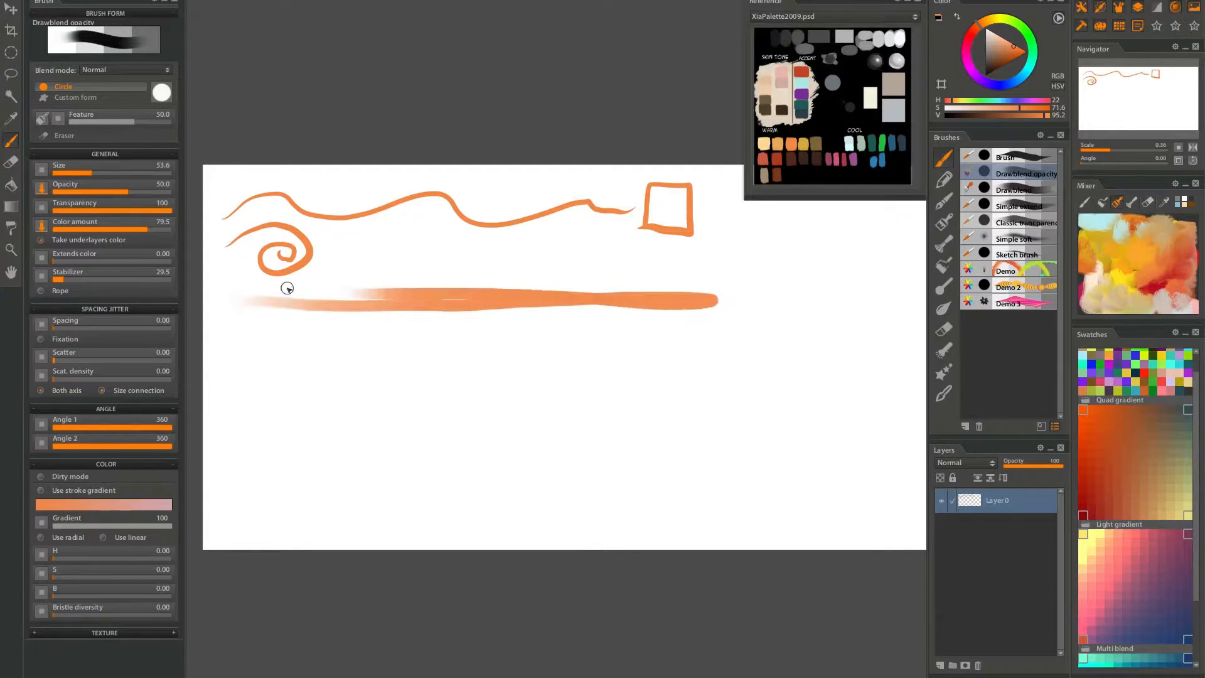
key(ctrl+z)
mouse_move(236, 303)
mouse_down()
mouse_move(323, 292)
mouse_move(780, 312)
mouse_up()
Add soft and solid blended orange strokes along the horizontal band, with a rounded loop around its right end.
mouse_move(326, 318)
mouse_down()
mouse_move(621, 297)
mouse_move(405, 315)
mouse_move(495, 309)
mouse_move(391, 296)
mouse_move(507, 280)
mouse_move(358, 300)
mouse_move(467, 285)
mouse_move(365, 283)
mouse_move(440, 264)
mouse_move(374, 264)
mouse_move(391, 261)
mouse_move(406, 268)
mouse_move(333, 299)
mouse_up()
click(399, 269)
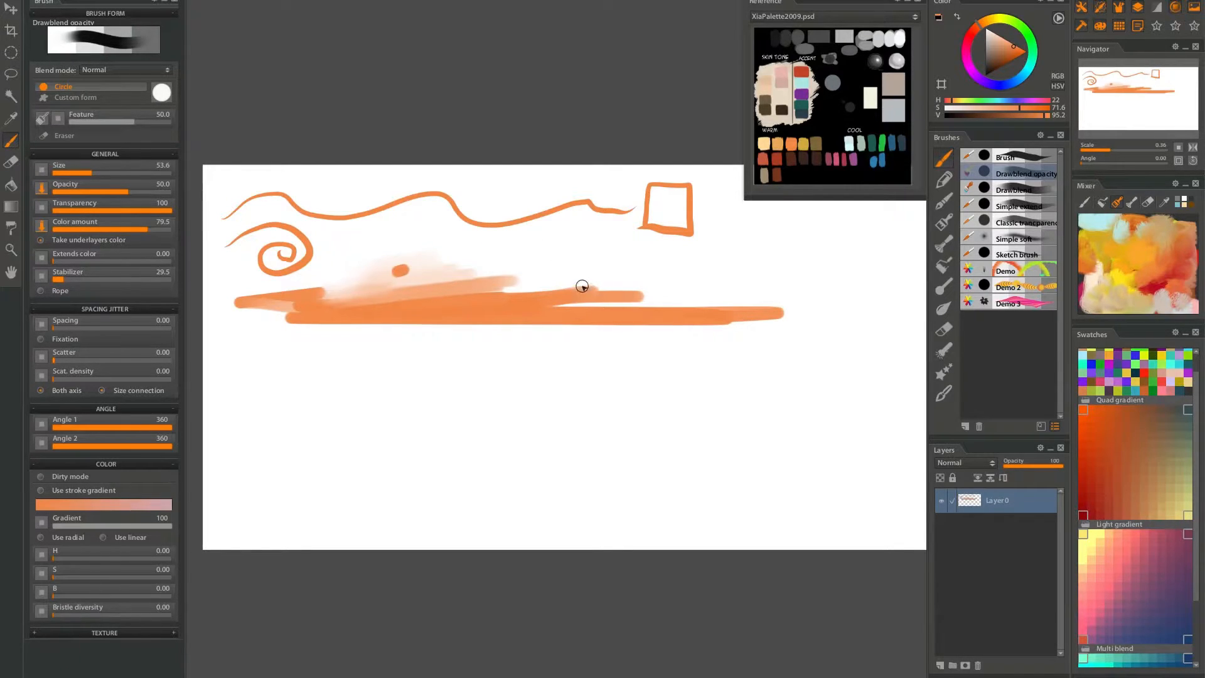
mouse_move(586, 316)
mouse_down()
mouse_move(579, 338)
mouse_move(559, 272)
mouse_move(597, 333)
mouse_move(613, 277)
mouse_move(629, 324)
mouse_move(684, 303)
mouse_move(613, 314)
mouse_move(764, 306)
mouse_move(656, 331)
mouse_move(616, 318)
mouse_move(632, 307)
mouse_move(778, 303)
mouse_up()
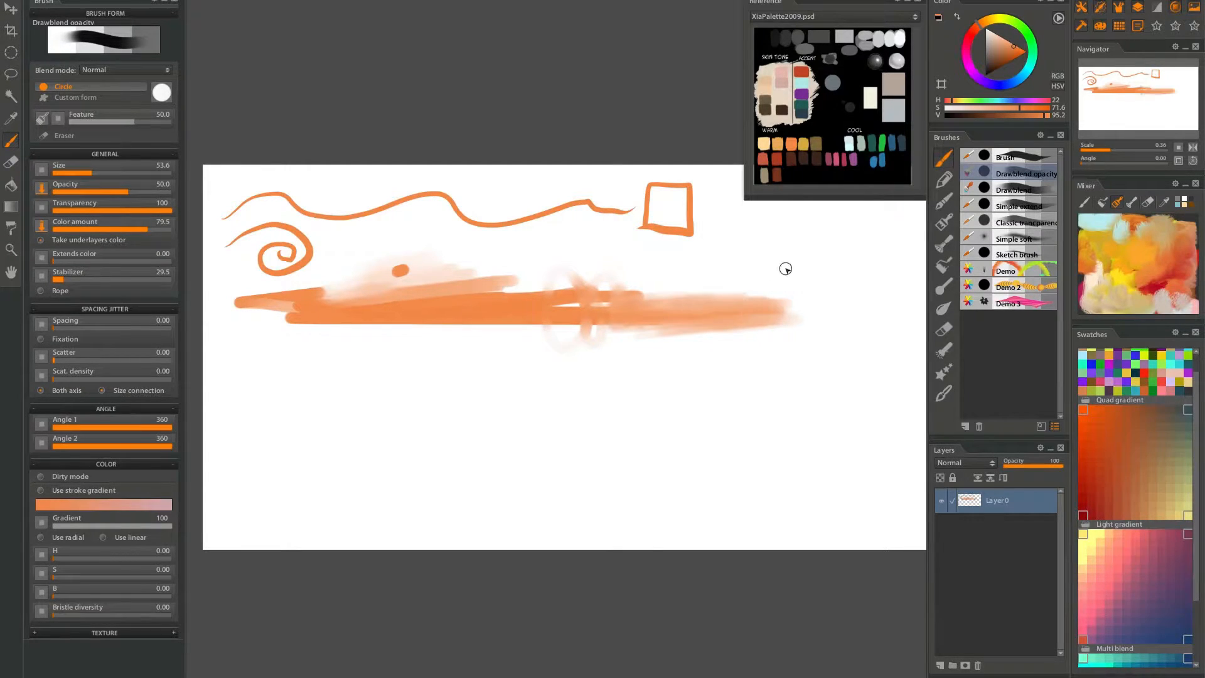
mouse_move(571, 276)
mouse_down()
mouse_move(738, 272)
mouse_move(836, 297)
mouse_move(722, 325)
mouse_move(517, 310)
mouse_move(686, 282)
mouse_move(638, 319)
mouse_move(720, 339)
mouse_move(775, 334)
mouse_move(515, 297)
mouse_move(725, 329)
mouse_move(769, 304)
mouse_move(688, 289)
mouse_move(734, 284)
mouse_up()
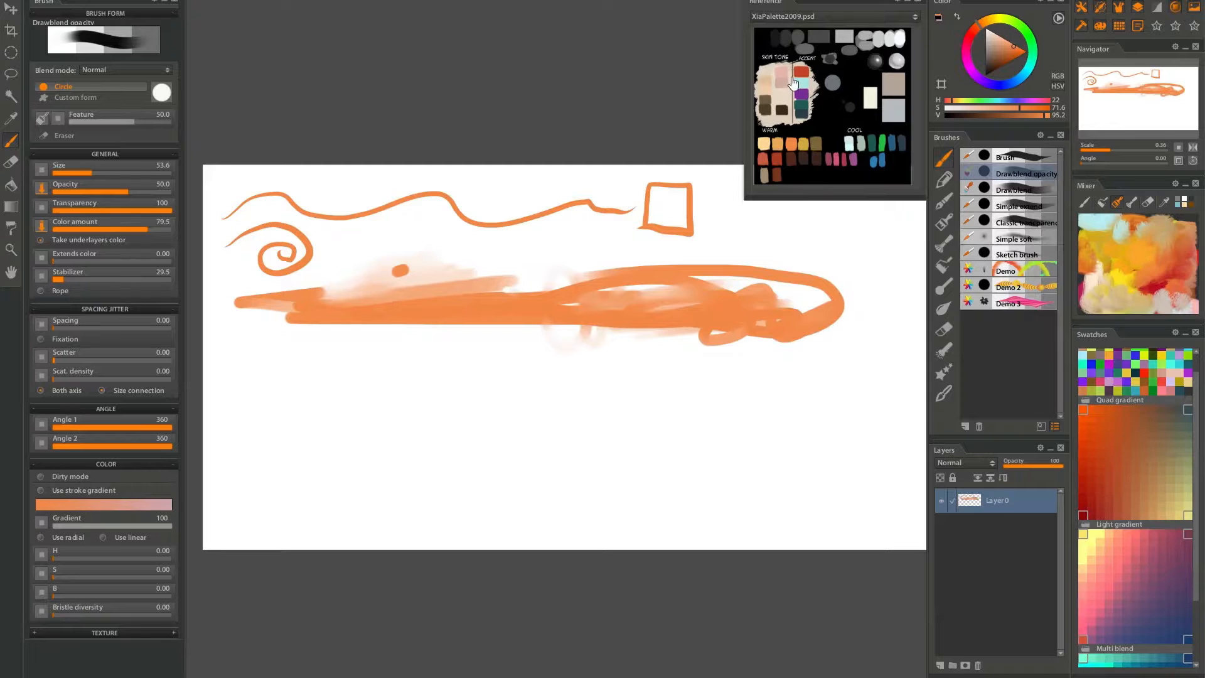
Fill the band's rounded right end with the red accent color from the reference palette and blend it into the orange.
click(802, 70)
mouse_move(740, 286)
mouse_down()
mouse_move(763, 290)
mouse_move(694, 283)
mouse_move(809, 297)
mouse_move(769, 303)
mouse_move(789, 310)
mouse_move(819, 295)
mouse_move(753, 299)
mouse_move(784, 307)
mouse_move(693, 287)
mouse_move(580, 294)
mouse_move(778, 308)
mouse_move(771, 316)
mouse_up()
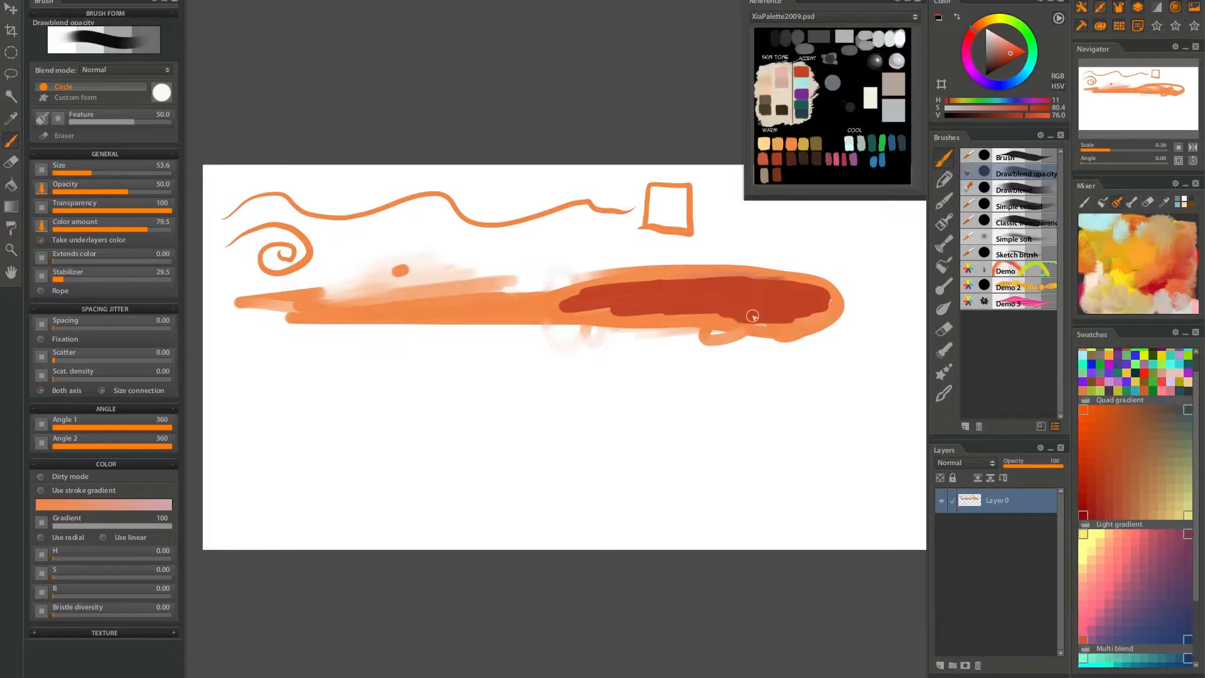
mouse_move(656, 304)
mouse_down()
mouse_move(734, 313)
mouse_move(551, 316)
mouse_move(630, 280)
mouse_move(713, 272)
mouse_move(817, 292)
mouse_move(784, 317)
mouse_move(686, 318)
mouse_up()
mouse_move(763, 322)
mouse_down()
mouse_move(603, 318)
mouse_move(731, 322)
mouse_move(684, 315)
mouse_up()
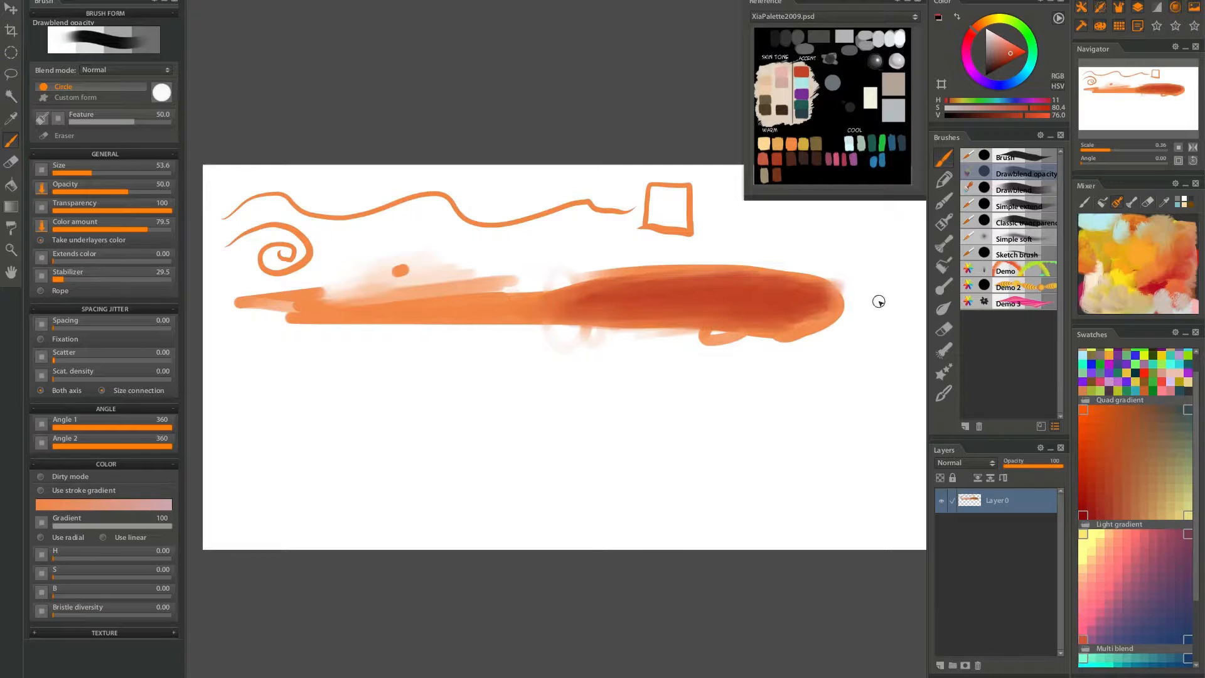
Paint light red strokes and a long darker red line below the orange band with the Drawblend preset.
click(1023, 187)
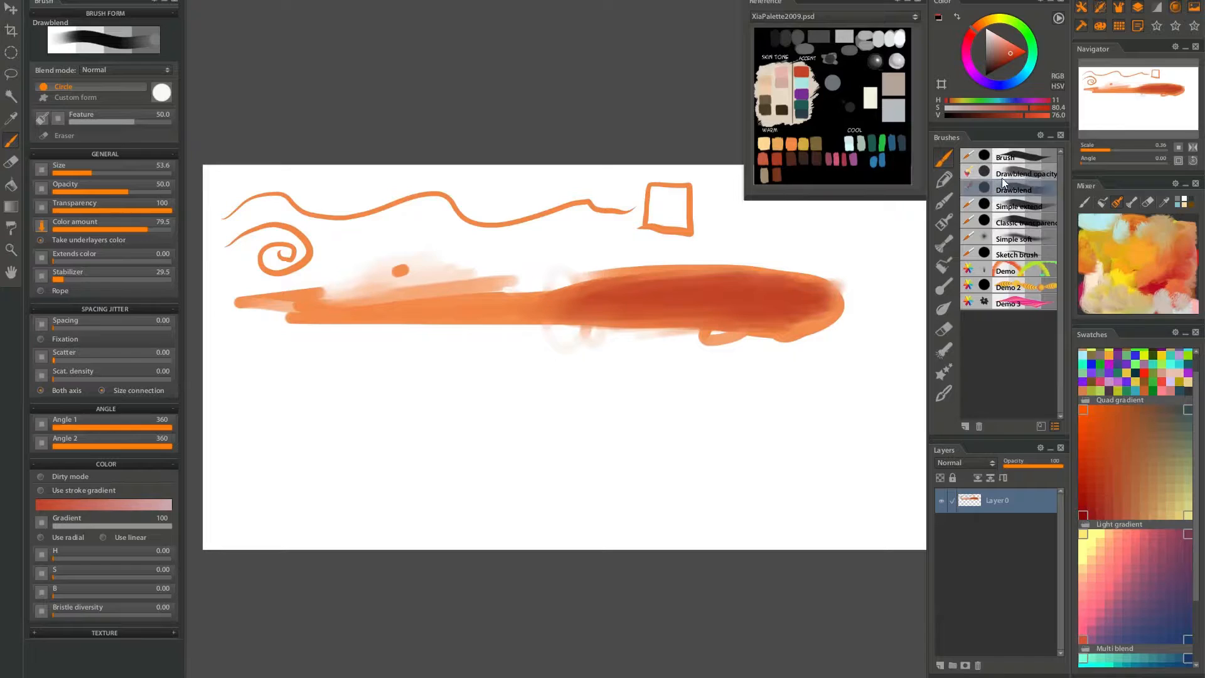
mouse_move(238, 366)
mouse_down()
mouse_move(721, 371)
mouse_move(251, 389)
mouse_move(304, 355)
mouse_move(433, 371)
mouse_move(312, 384)
mouse_move(645, 389)
mouse_up()
key(ctrl+z)
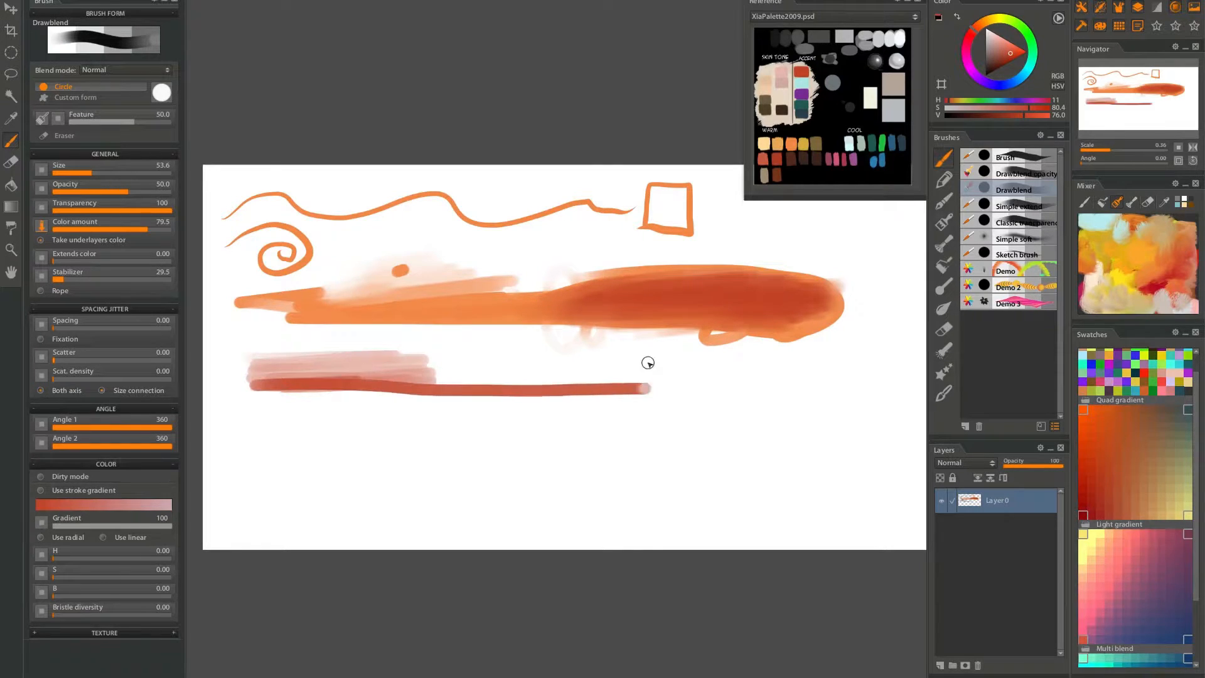
Cross the red line with short vertical strokes and dense diagonal scribbles, blending them into a broad red patch.
drag(517, 351, 518, 436)
mouse_move(538, 364)
mouse_down()
mouse_move(534, 420)
mouse_move(548, 376)
mouse_move(547, 405)
mouse_move(556, 371)
mouse_move(563, 406)
mouse_move(570, 377)
mouse_move(615, 386)
mouse_up()
mouse_move(493, 383)
mouse_down()
mouse_move(492, 408)
mouse_move(479, 413)
mouse_up()
key(ctrl+z)
drag(479, 347, 477, 405)
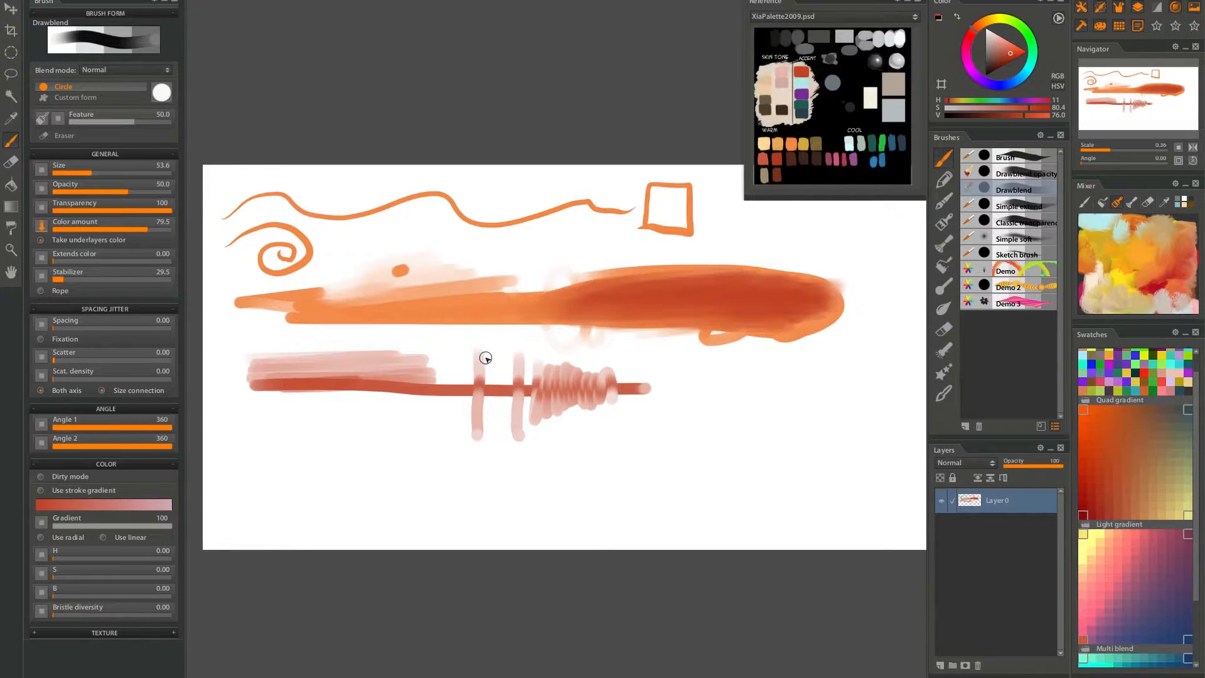
mouse_move(497, 352)
mouse_down()
mouse_move(488, 444)
mouse_move(462, 328)
mouse_up()
mouse_move(565, 371)
mouse_down()
mouse_move(550, 396)
mouse_move(667, 384)
mouse_move(604, 365)
mouse_move(545, 372)
mouse_move(511, 384)
mouse_move(520, 418)
mouse_move(508, 429)
mouse_move(477, 412)
mouse_move(487, 352)
mouse_move(525, 375)
mouse_move(478, 419)
mouse_move(492, 426)
mouse_move(479, 434)
mouse_move(463, 376)
mouse_move(393, 382)
mouse_move(488, 399)
mouse_up()
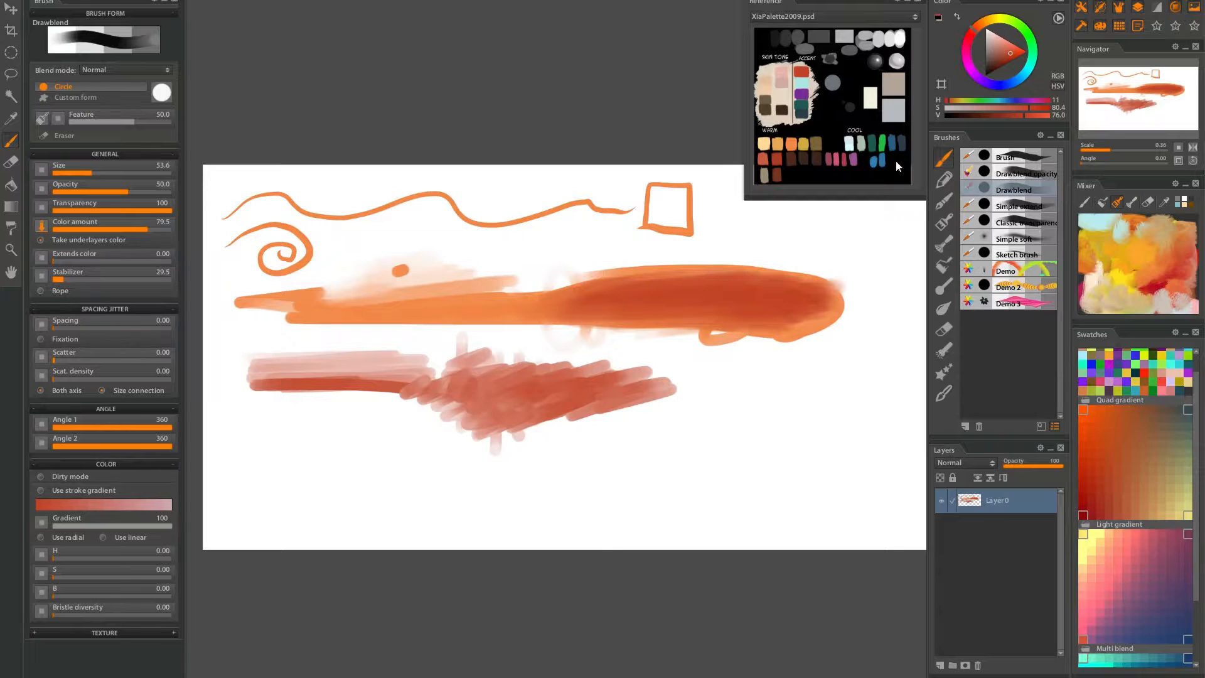
Pick a magenta from the reference palette and blend it into the lower part of the red patch.
click(851, 155)
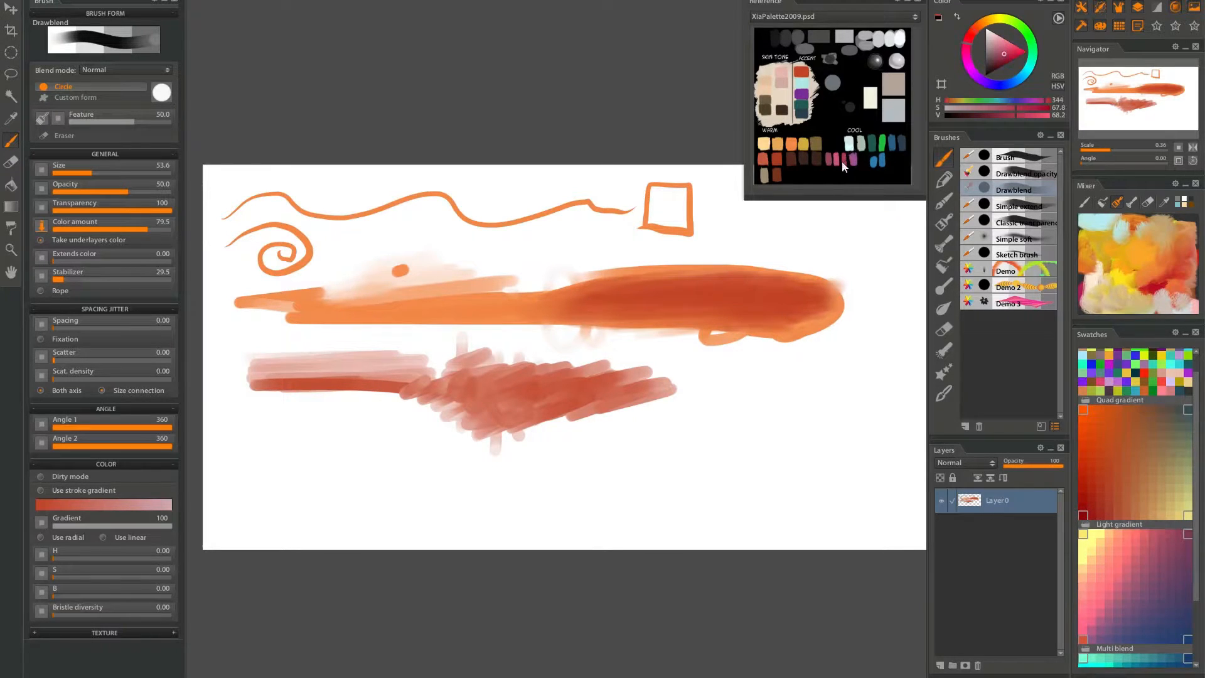
mouse_move(584, 405)
mouse_down()
mouse_move(533, 421)
mouse_move(579, 396)
mouse_move(552, 380)
mouse_move(484, 383)
mouse_move(452, 408)
mouse_move(434, 401)
mouse_move(508, 430)
mouse_move(496, 421)
mouse_move(571, 409)
mouse_move(520, 403)
mouse_move(634, 400)
mouse_move(304, 395)
mouse_move(367, 389)
mouse_move(304, 401)
mouse_move(299, 390)
mouse_move(402, 408)
mouse_move(264, 394)
mouse_move(471, 411)
mouse_up()
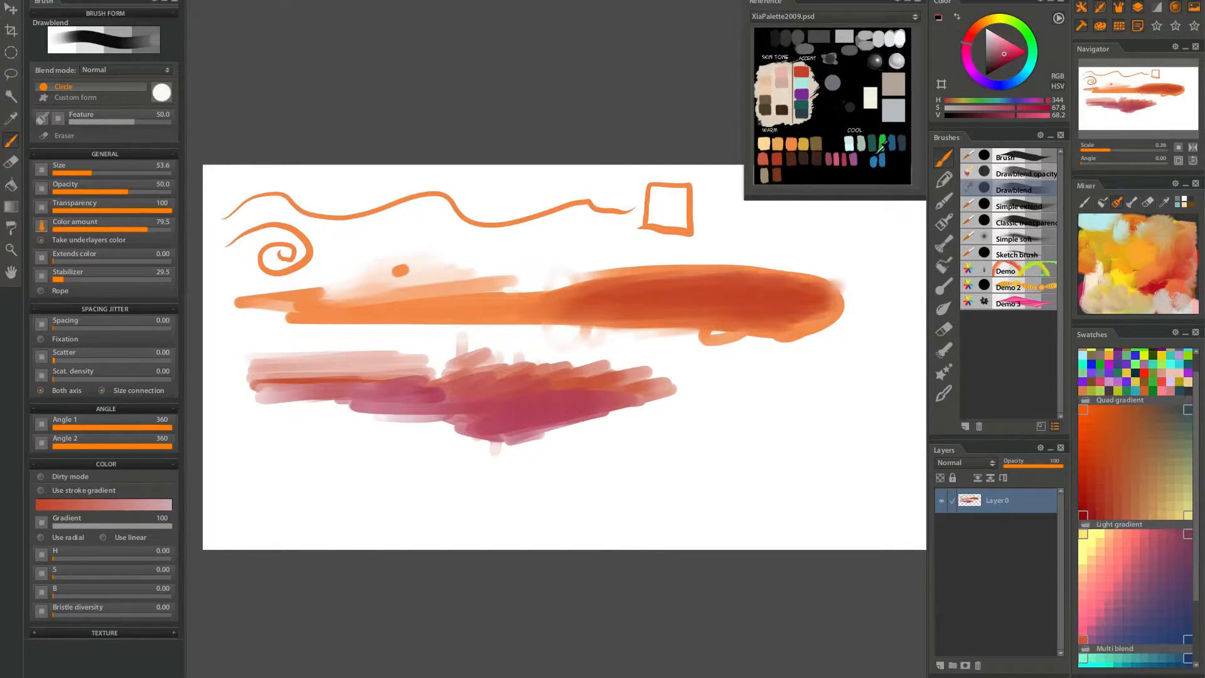
Paint two long curved lines below the red patch in dark blue from the reference palette with the Simple extend preset.
click(905, 137)
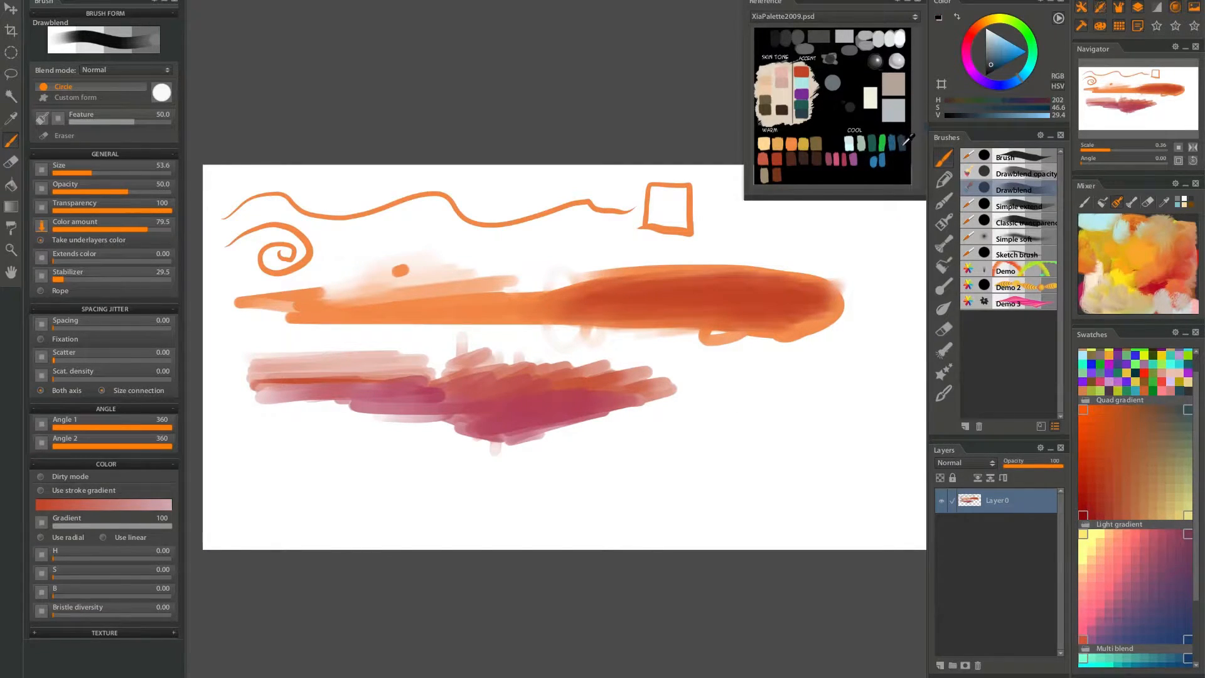
click(1022, 207)
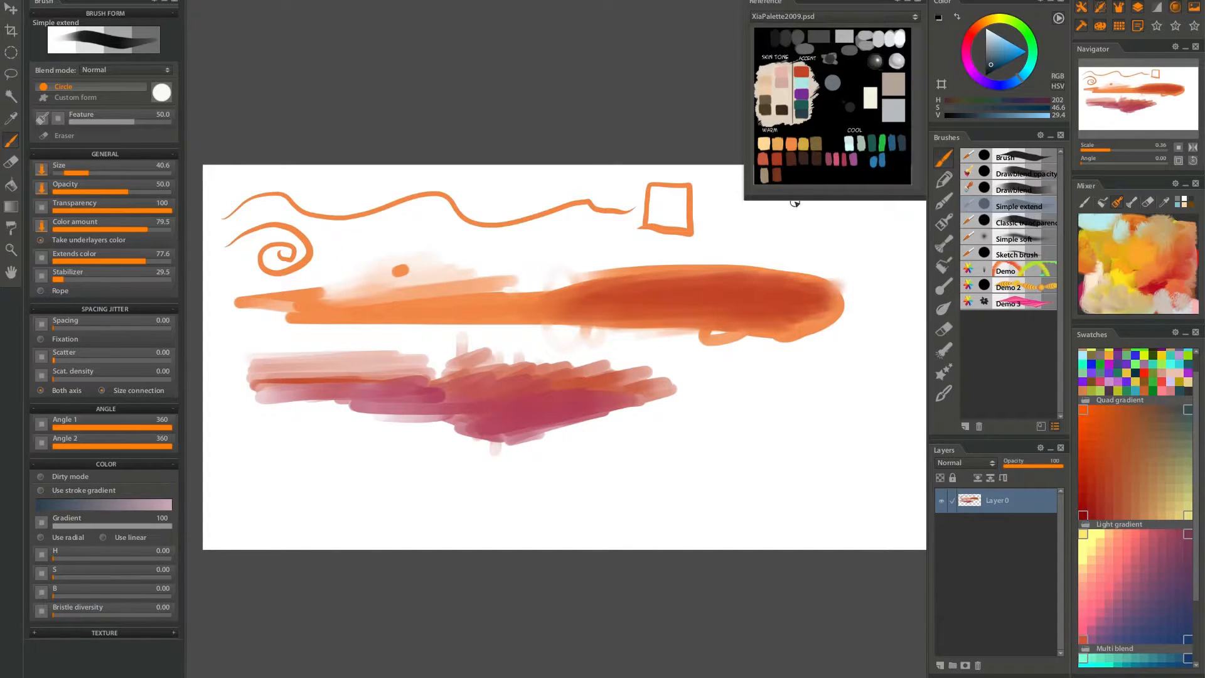
mouse_move(854, 373)
mouse_down()
mouse_move(801, 397)
mouse_move(780, 439)
mouse_move(589, 451)
mouse_up()
key(ctrl+z)
mouse_move(224, 445)
mouse_down()
mouse_move(313, 439)
mouse_move(479, 476)
mouse_move(737, 435)
mouse_up()
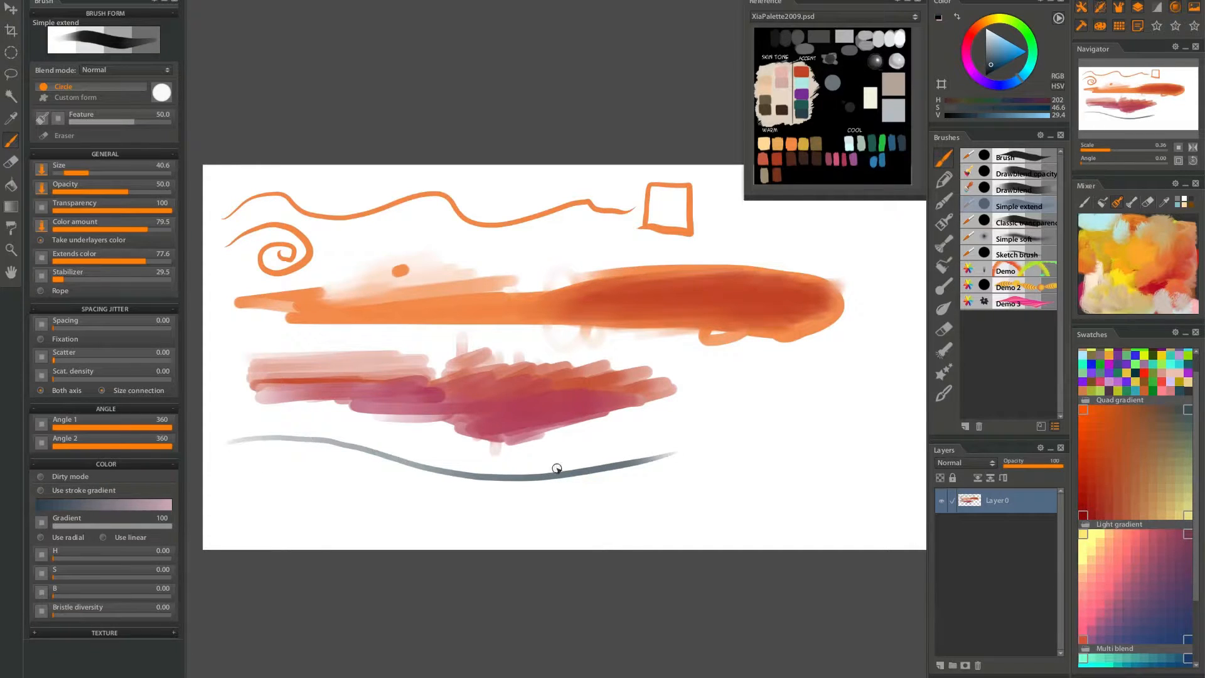
mouse_move(229, 460)
mouse_down()
mouse_move(314, 473)
mouse_move(676, 476)
mouse_move(589, 490)
mouse_move(253, 458)
mouse_move(431, 489)
mouse_move(626, 489)
mouse_move(778, 443)
mouse_up()
key(ctrl+z)
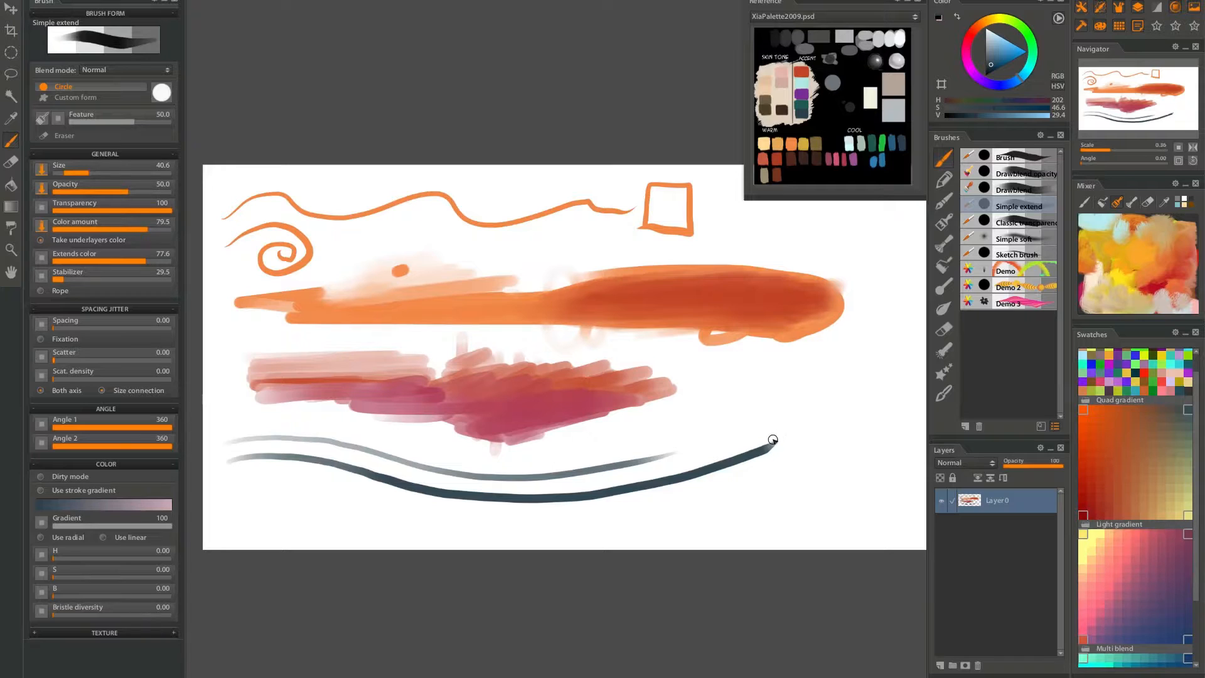
Scribble light zigzags over the right part of the lower dark curve and add heavy dark strokes and a small filled square.
mouse_move(713, 471)
mouse_down()
mouse_move(755, 451)
mouse_move(690, 488)
mouse_move(676, 474)
mouse_move(672, 489)
mouse_move(659, 477)
mouse_move(650, 486)
mouse_move(674, 471)
mouse_move(709, 477)
mouse_move(643, 472)
mouse_move(631, 496)
mouse_move(621, 483)
mouse_move(610, 491)
mouse_move(607, 510)
mouse_up()
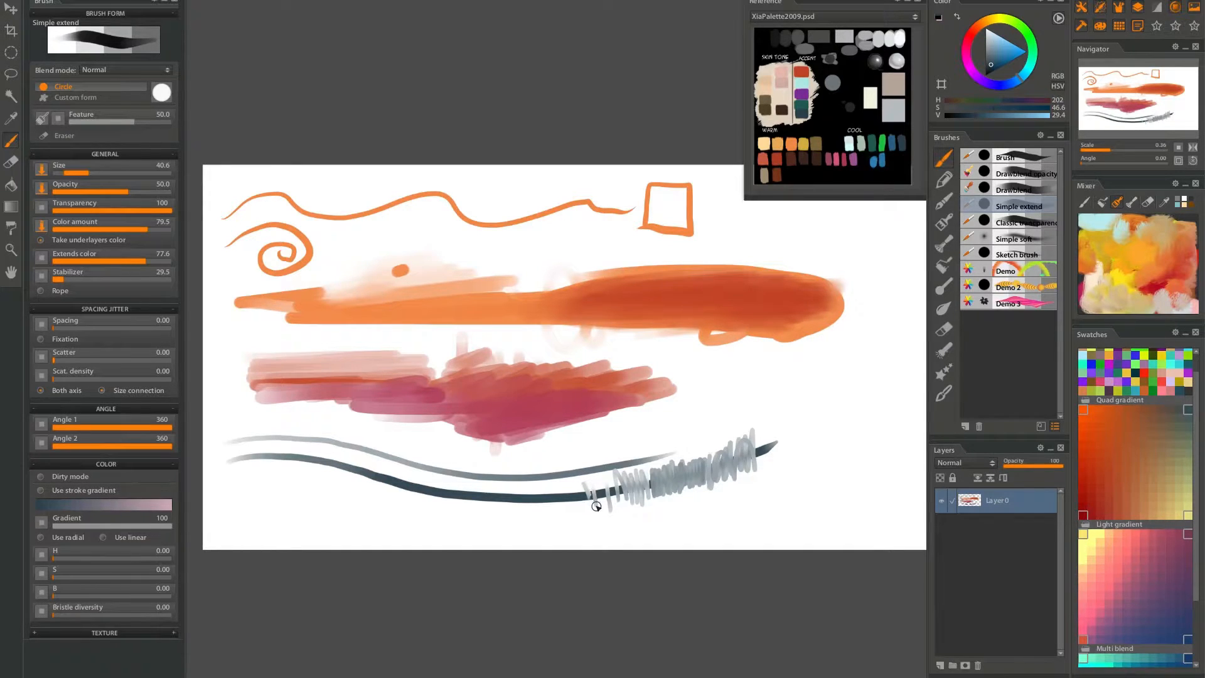
mouse_move(595, 486)
mouse_down()
mouse_move(603, 502)
mouse_move(613, 487)
mouse_up()
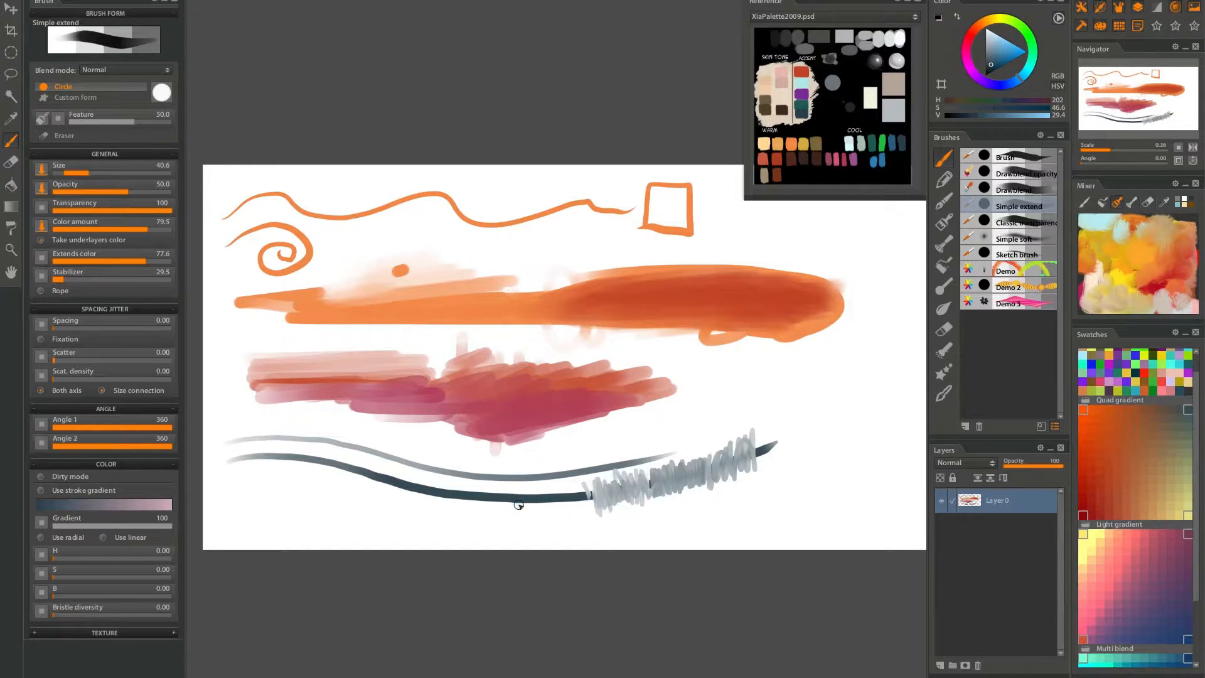
mouse_move(512, 518)
mouse_down()
mouse_move(633, 524)
mouse_move(793, 496)
mouse_move(666, 517)
mouse_move(761, 494)
mouse_move(700, 475)
mouse_move(703, 495)
mouse_move(720, 493)
mouse_move(711, 502)
mouse_move(691, 472)
mouse_move(720, 493)
mouse_move(692, 472)
mouse_move(685, 481)
mouse_move(708, 485)
mouse_move(645, 481)
mouse_move(567, 513)
mouse_move(803, 477)
mouse_move(811, 489)
mouse_move(688, 516)
mouse_up()
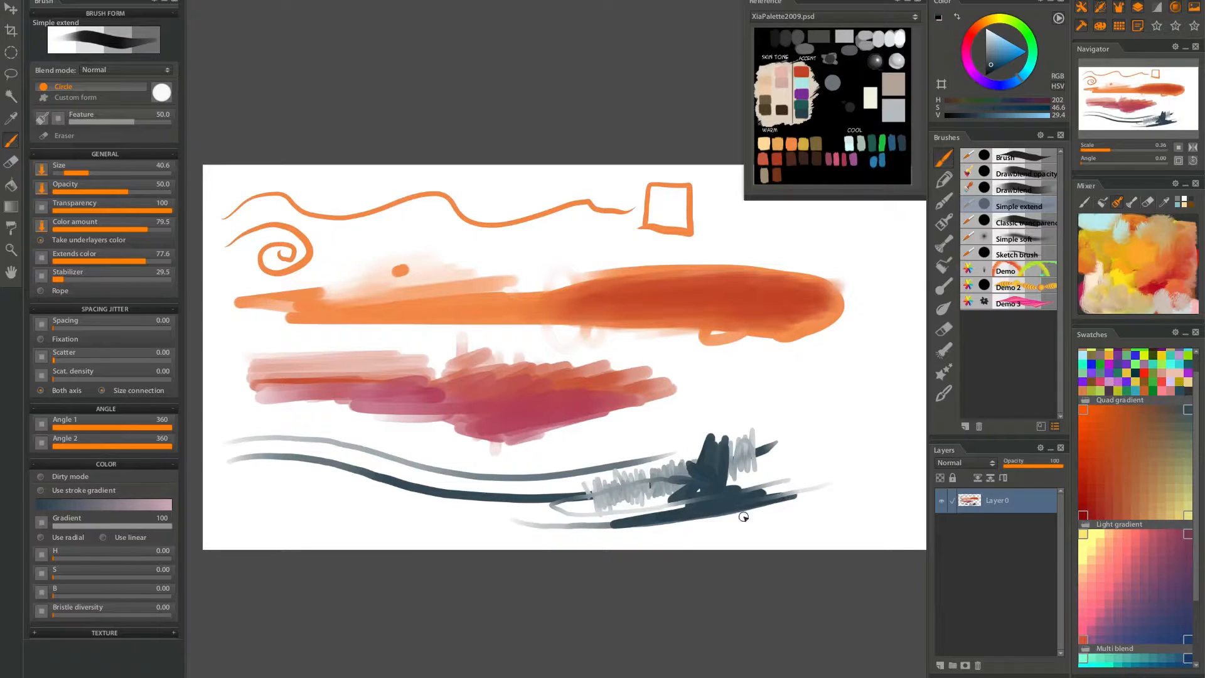
mouse_move(756, 433)
mouse_down()
mouse_move(774, 466)
mouse_move(788, 438)
mouse_move(799, 462)
mouse_move(768, 437)
mouse_move(798, 462)
mouse_move(762, 466)
mouse_move(789, 467)
mouse_move(760, 447)
mouse_move(764, 435)
mouse_move(798, 437)
mouse_up()
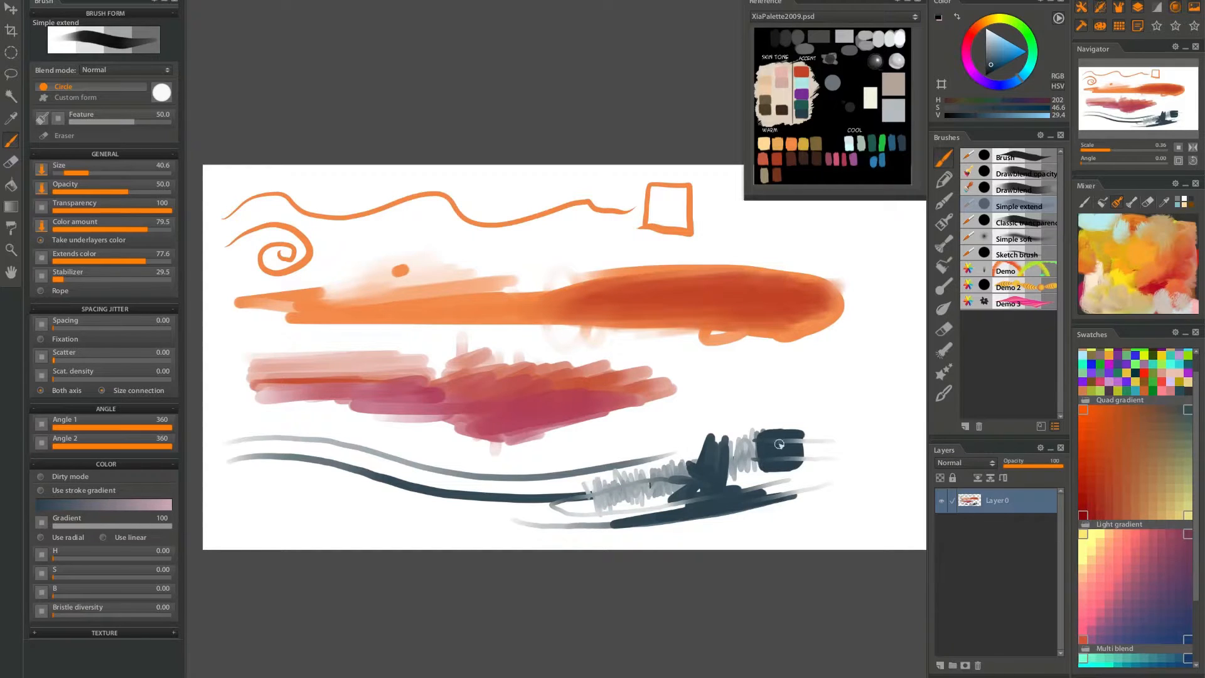
Pick yellow from the color mixer and paint a bar atop the dark square, with thin vertical and horizontal streaks dragged across it.
click(1123, 276)
mouse_move(766, 427)
mouse_down()
mouse_move(803, 428)
mouse_move(747, 428)
mouse_move(785, 428)
mouse_up()
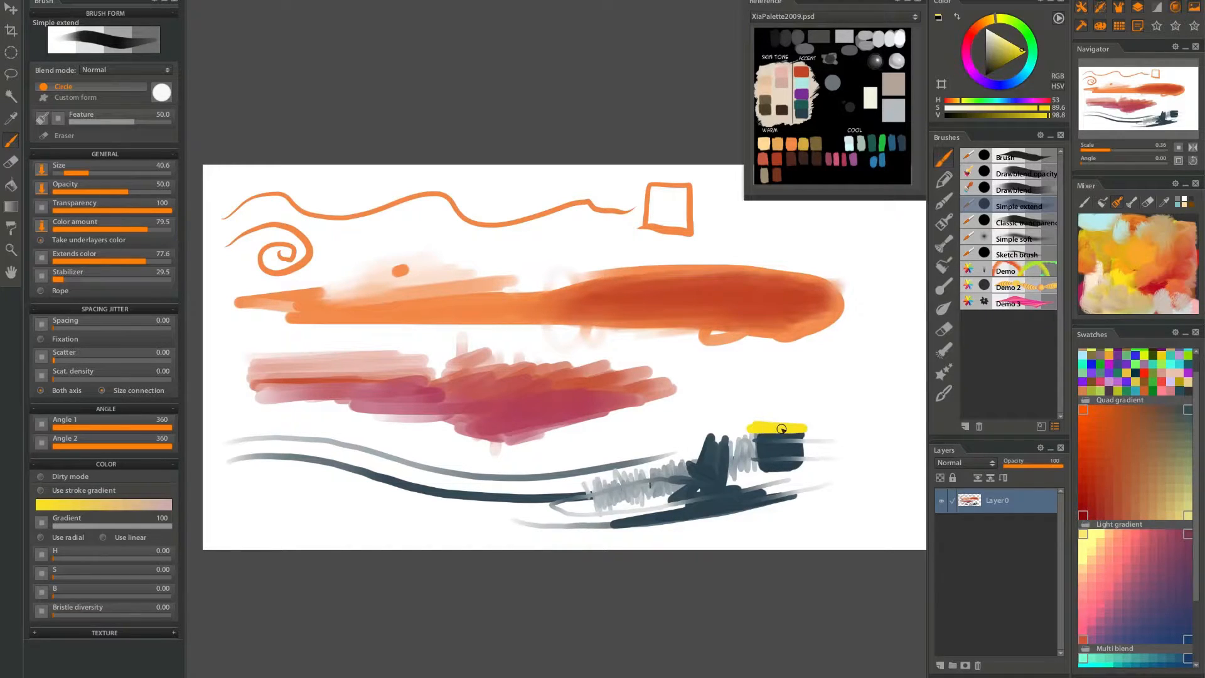
drag(772, 425, 774, 537)
drag(828, 450, 679, 453)
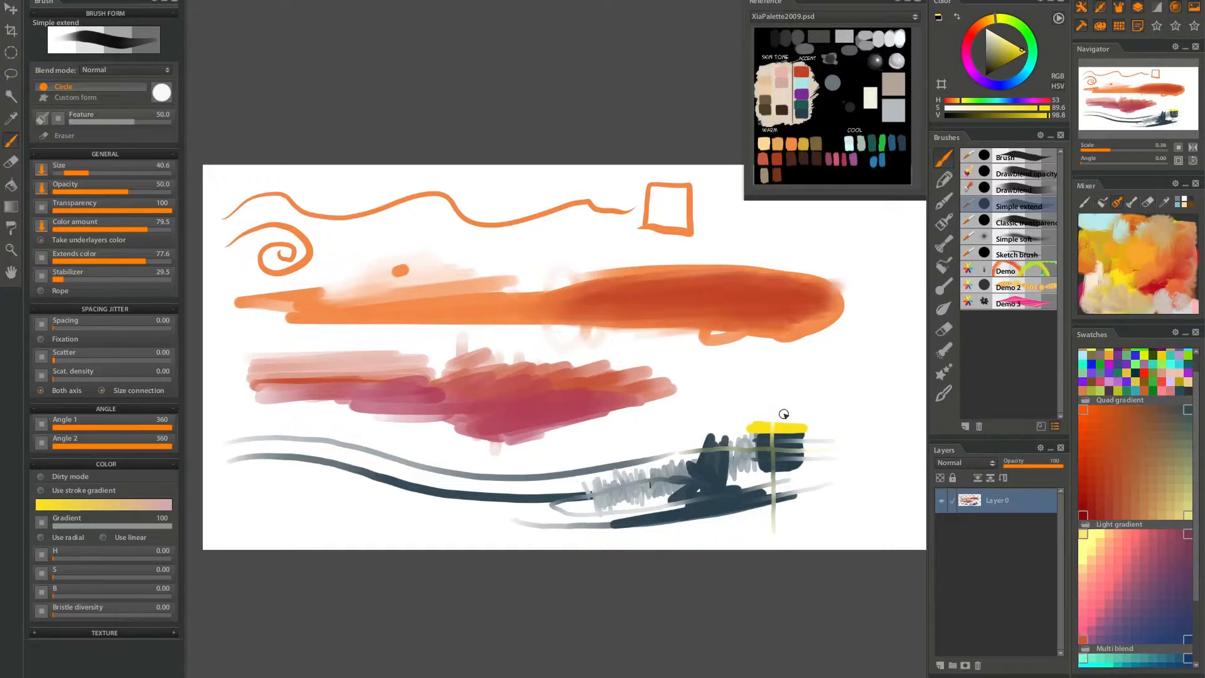
drag(787, 421, 788, 539)
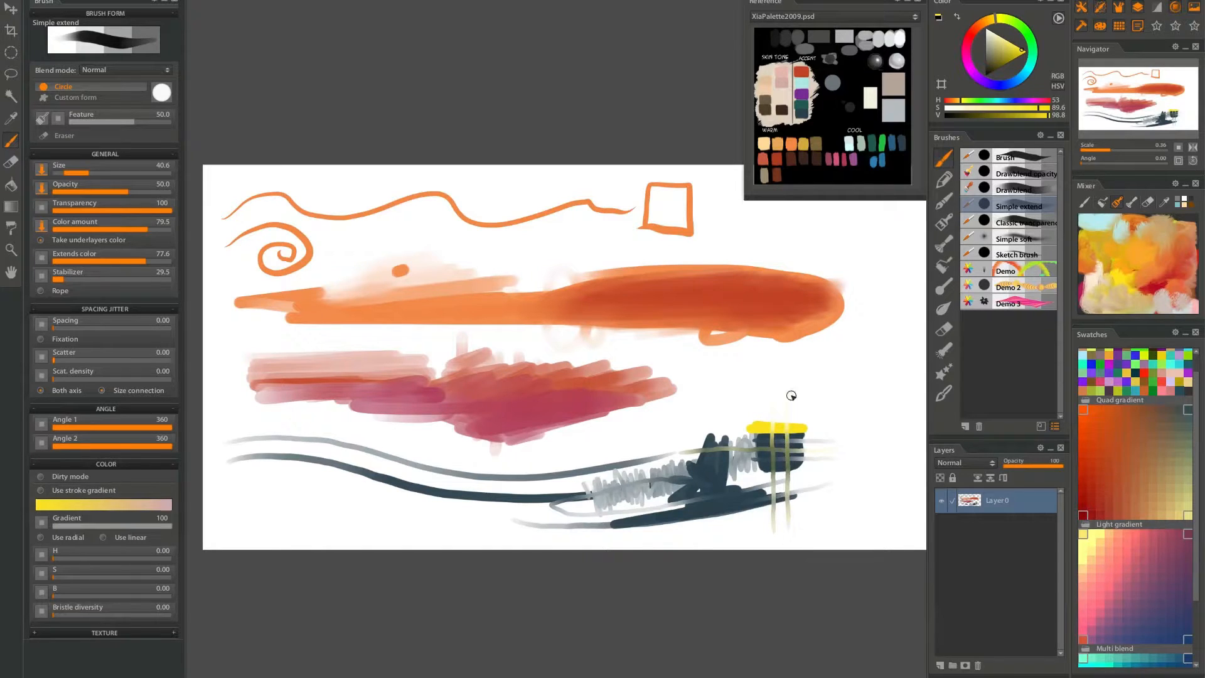
Paint light and dense yellow zigzags in the canvas's upper-right corner and down its right edge with the Classic transparency preset.
click(1015, 223)
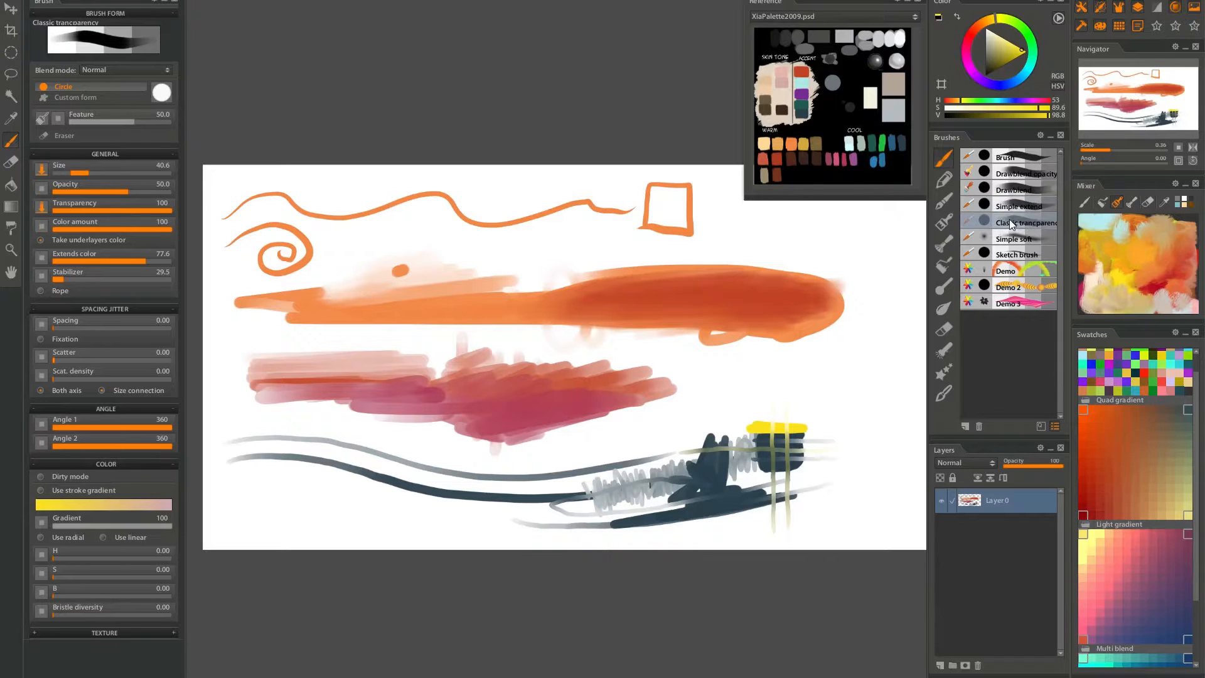
drag(838, 322, 692, 356)
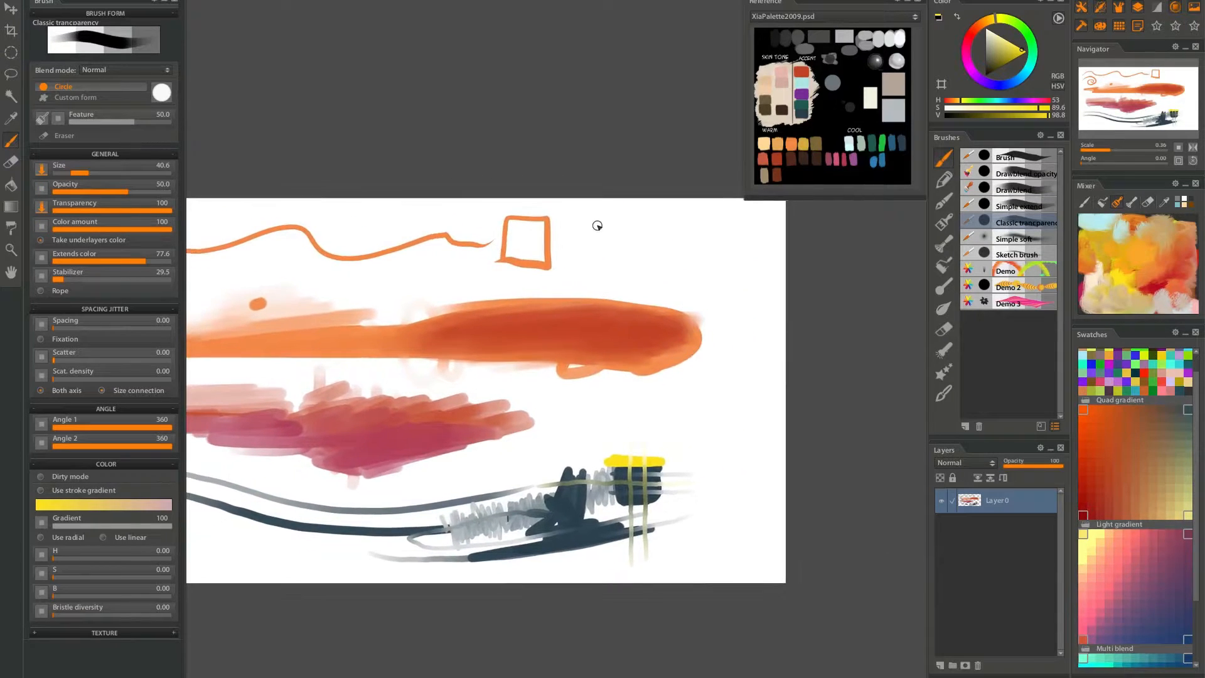
mouse_move(594, 225)
mouse_down()
mouse_move(654, 226)
mouse_move(577, 230)
mouse_move(669, 228)
mouse_move(636, 242)
mouse_move(653, 253)
mouse_move(651, 274)
mouse_move(753, 276)
mouse_up()
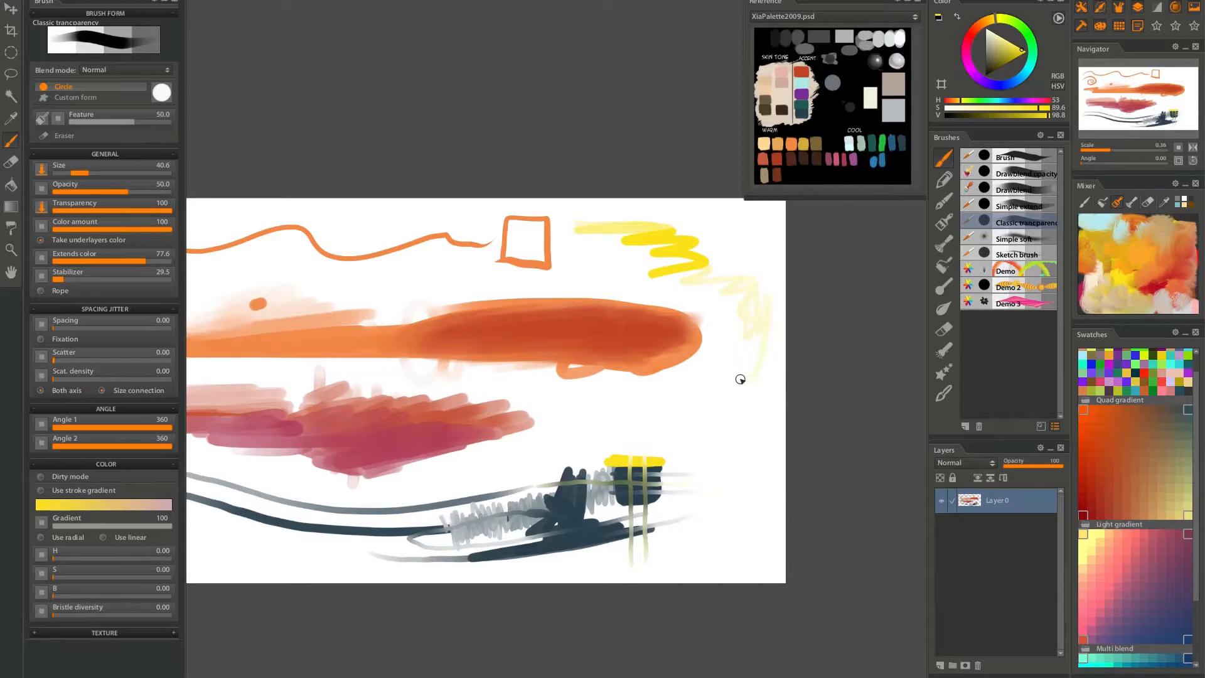
mouse_move(734, 463)
mouse_down()
mouse_move(740, 401)
mouse_move(765, 362)
mouse_move(734, 407)
mouse_move(765, 344)
mouse_move(764, 313)
mouse_move(734, 317)
mouse_up()
mouse_move(738, 276)
mouse_down()
mouse_move(706, 271)
mouse_move(749, 272)
mouse_move(665, 275)
mouse_move(686, 262)
mouse_move(659, 256)
mouse_move(714, 249)
mouse_move(689, 260)
mouse_move(626, 231)
mouse_move(714, 281)
mouse_move(694, 294)
mouse_move(756, 300)
mouse_move(765, 230)
mouse_move(709, 200)
mouse_up()
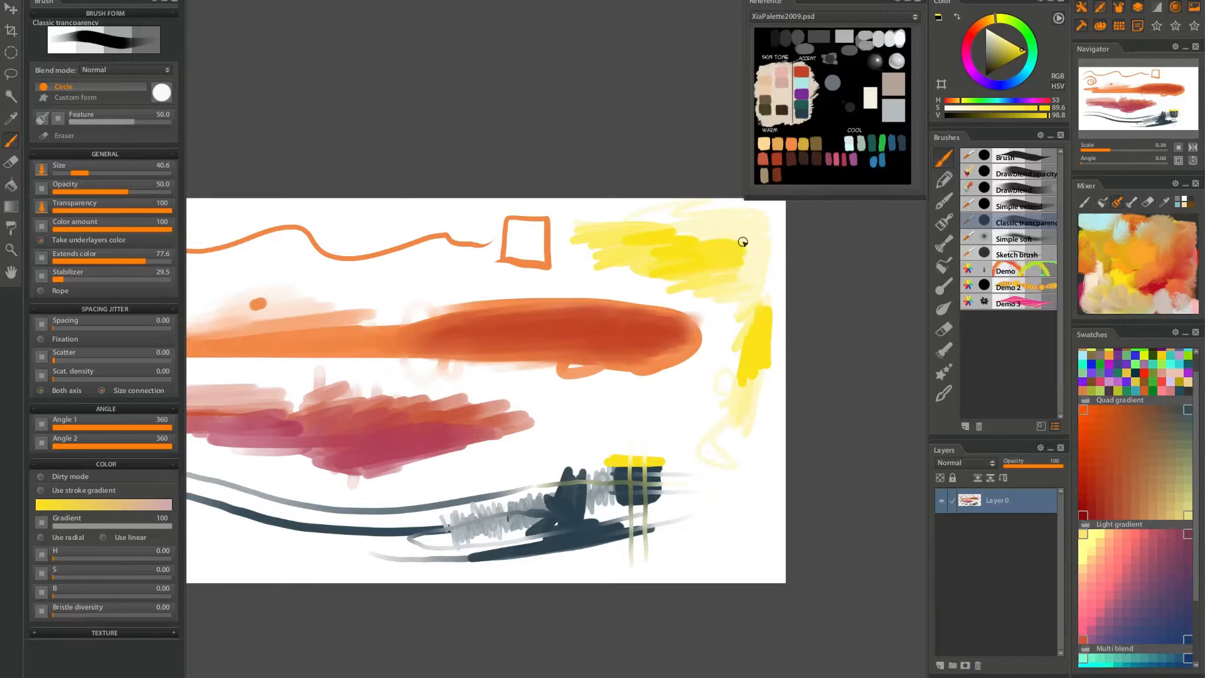
mouse_move(657, 251)
mouse_down()
mouse_move(707, 243)
mouse_move(654, 228)
mouse_move(657, 263)
mouse_move(601, 251)
mouse_up()
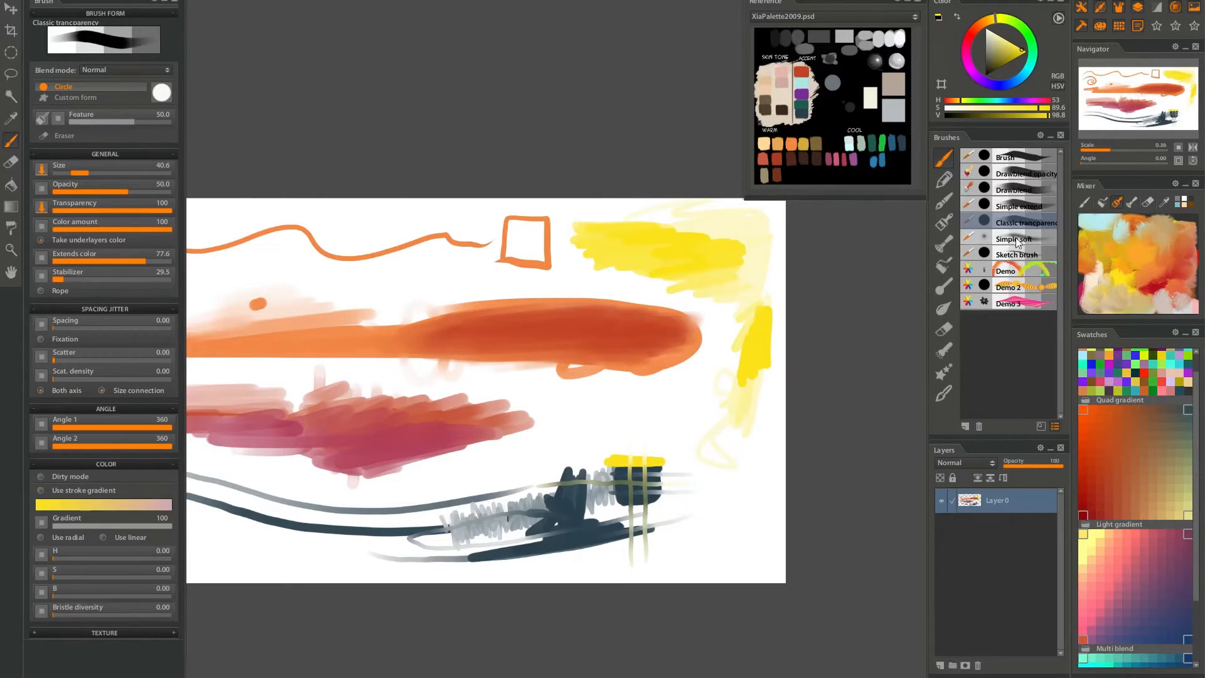
Spread a soft yellow glow over the canvas's lower-right corner and up the right edge with the Simple soft preset.
drag(720, 280, 702, 354)
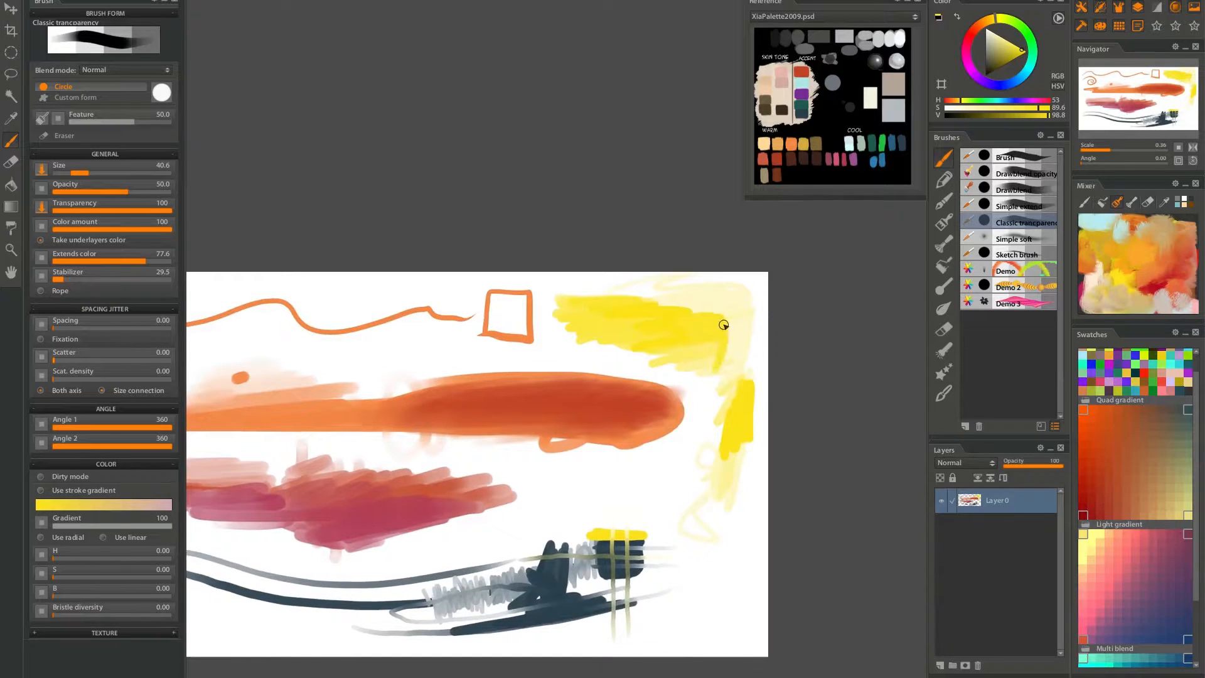
drag(747, 404, 830, 272)
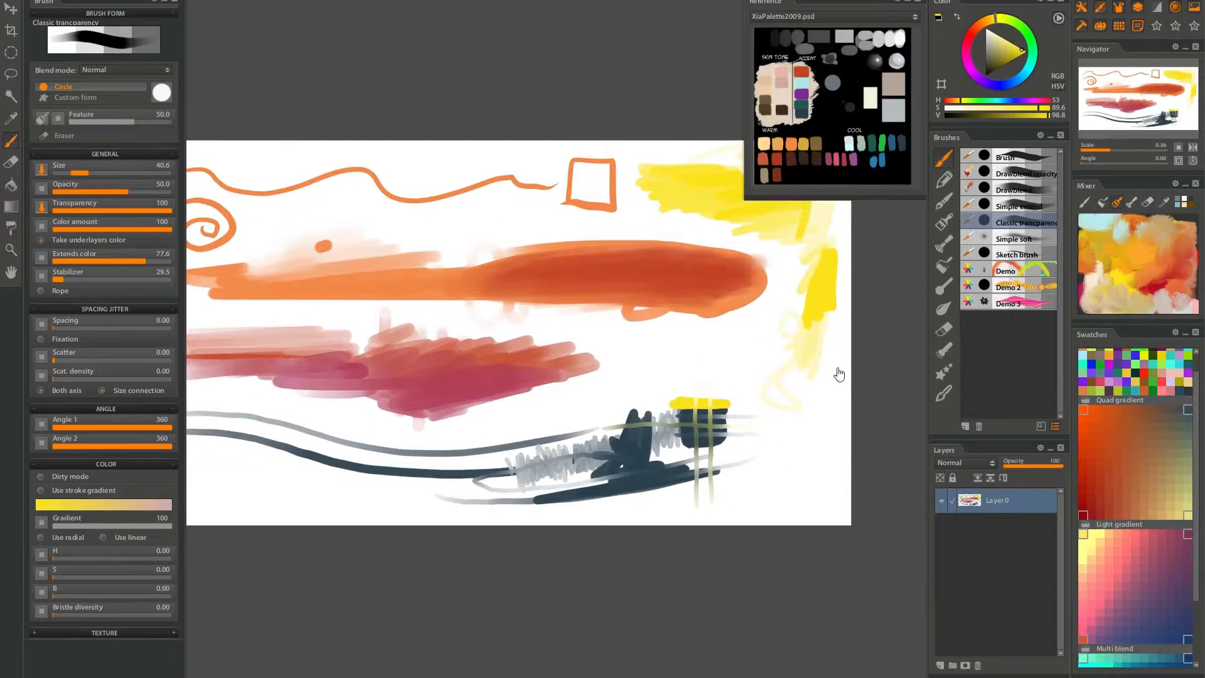
click(1015, 244)
drag(801, 305, 651, 328)
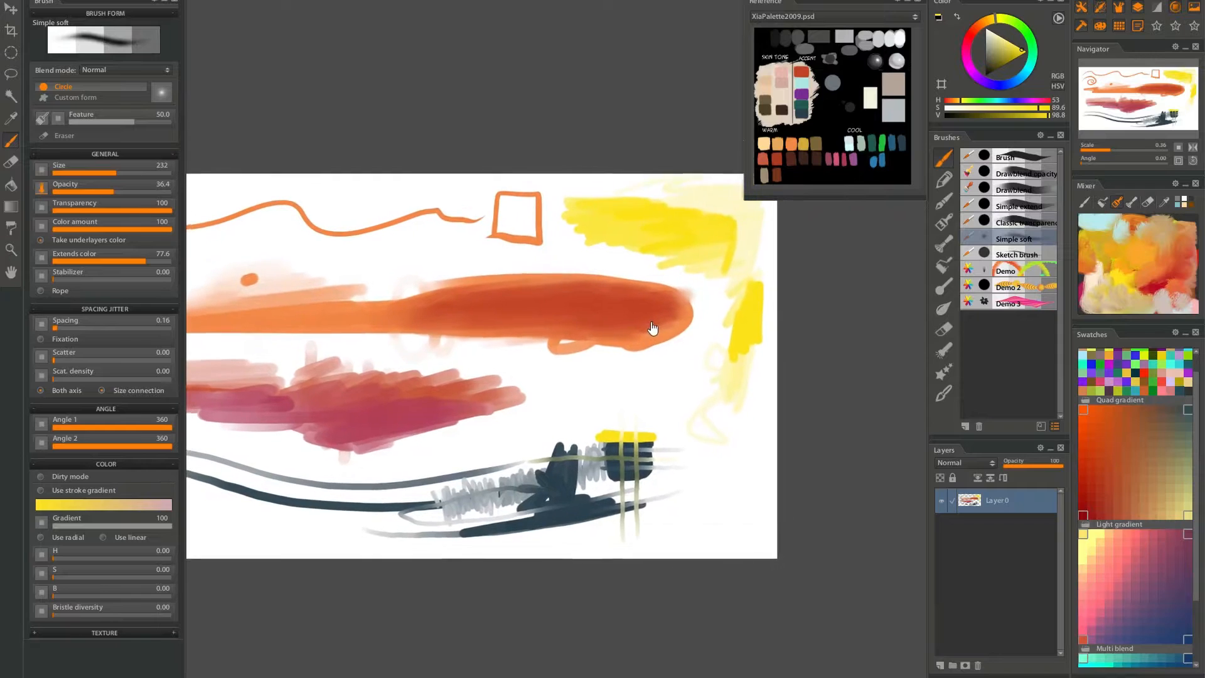
mouse_move(708, 540)
mouse_down()
mouse_move(758, 426)
mouse_move(753, 531)
mouse_move(771, 443)
mouse_move(772, 554)
mouse_move(774, 527)
mouse_move(760, 553)
mouse_move(804, 532)
mouse_move(749, 543)
mouse_up()
drag(765, 488, 783, 410)
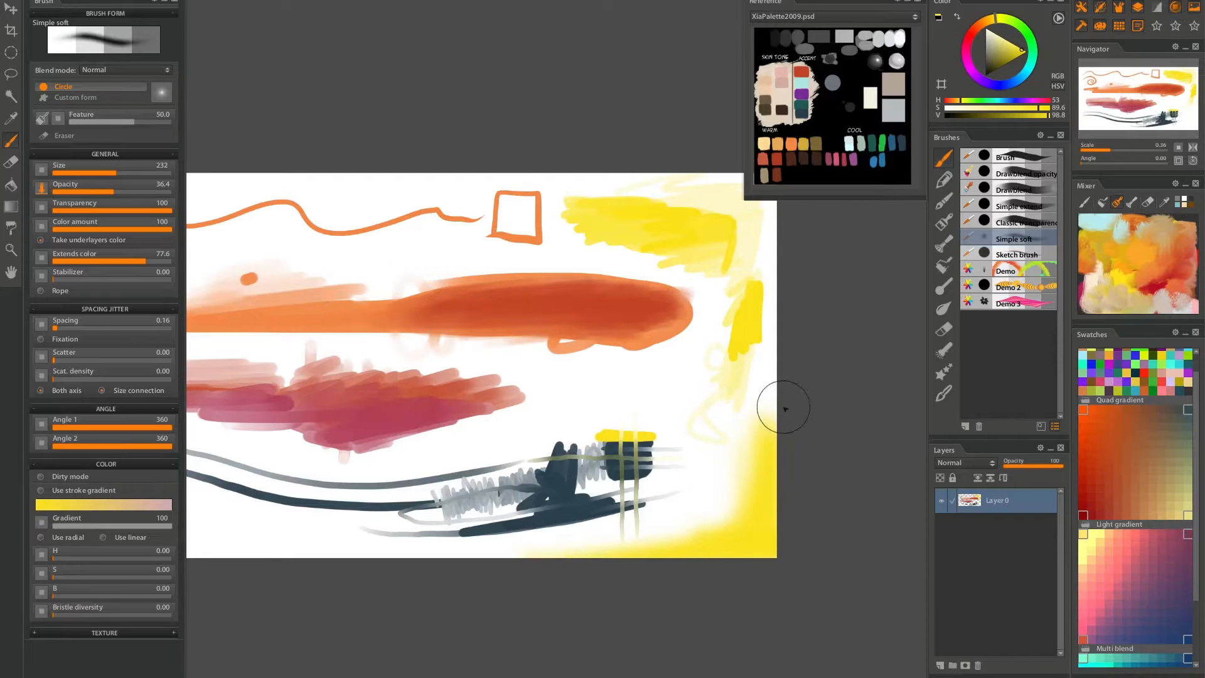
drag(793, 327, 772, 317)
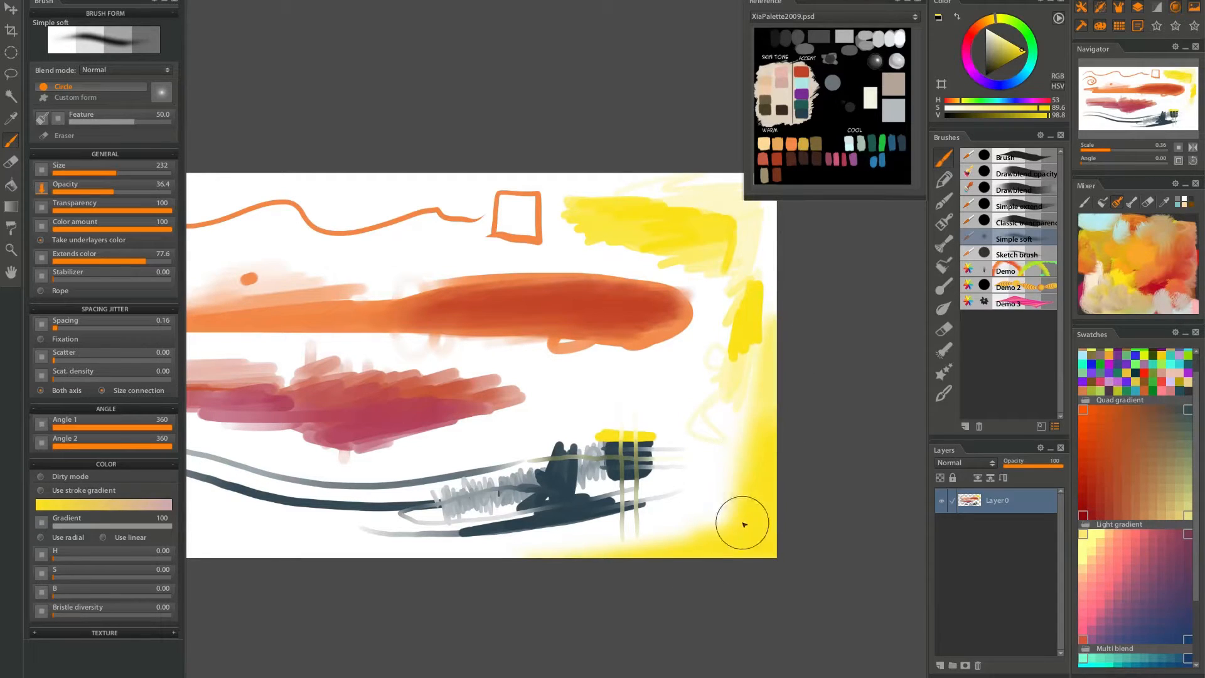
Blend orange from the color mixer, and a red sampled from the large orange stroke, into the yellow lower-right corner.
click(1147, 276)
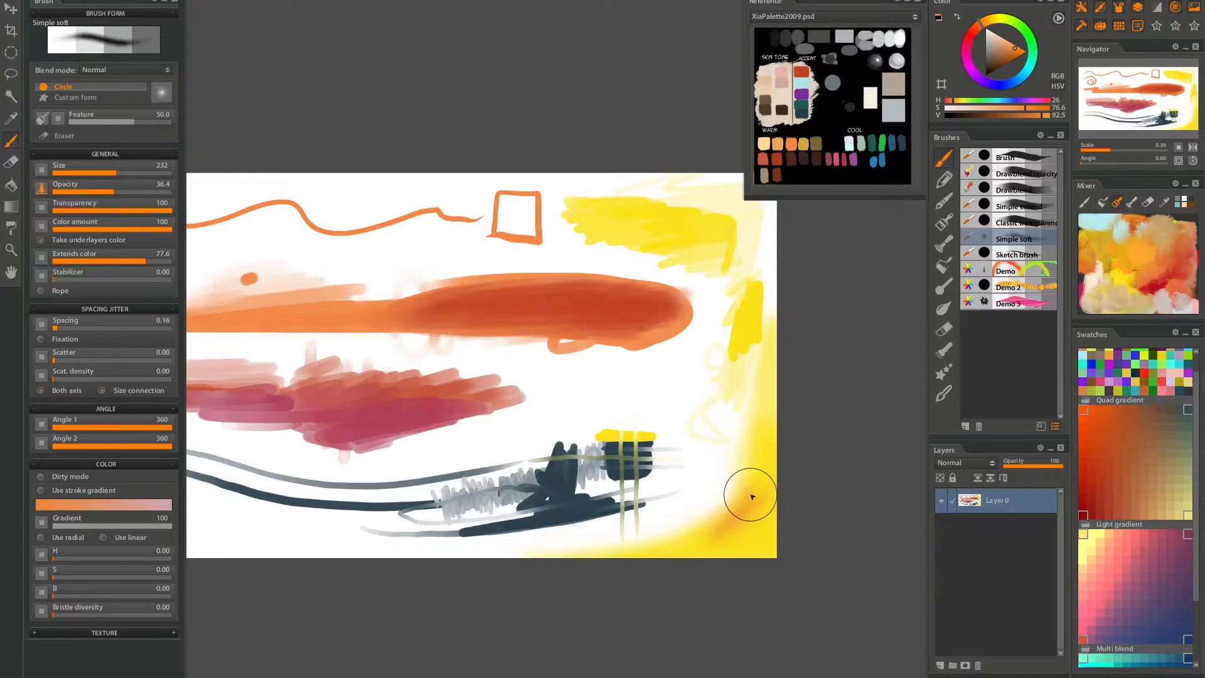
mouse_move(755, 493)
mouse_down()
mouse_move(756, 451)
mouse_move(735, 524)
mouse_move(647, 551)
mouse_move(743, 523)
mouse_move(766, 486)
mouse_move(744, 532)
mouse_move(766, 435)
mouse_move(773, 477)
mouse_move(752, 530)
mouse_move(786, 456)
mouse_move(718, 556)
mouse_move(790, 463)
mouse_move(738, 547)
mouse_move(784, 471)
mouse_move(759, 516)
mouse_move(778, 443)
mouse_move(773, 518)
mouse_move(799, 552)
mouse_move(640, 588)
mouse_move(750, 552)
mouse_move(687, 564)
mouse_move(598, 593)
mouse_move(728, 550)
mouse_move(691, 555)
mouse_move(706, 563)
mouse_move(783, 480)
mouse_move(759, 511)
mouse_move(796, 345)
mouse_up()
mouse_move(798, 448)
mouse_down()
mouse_move(776, 482)
mouse_move(801, 333)
mouse_move(766, 562)
mouse_up()
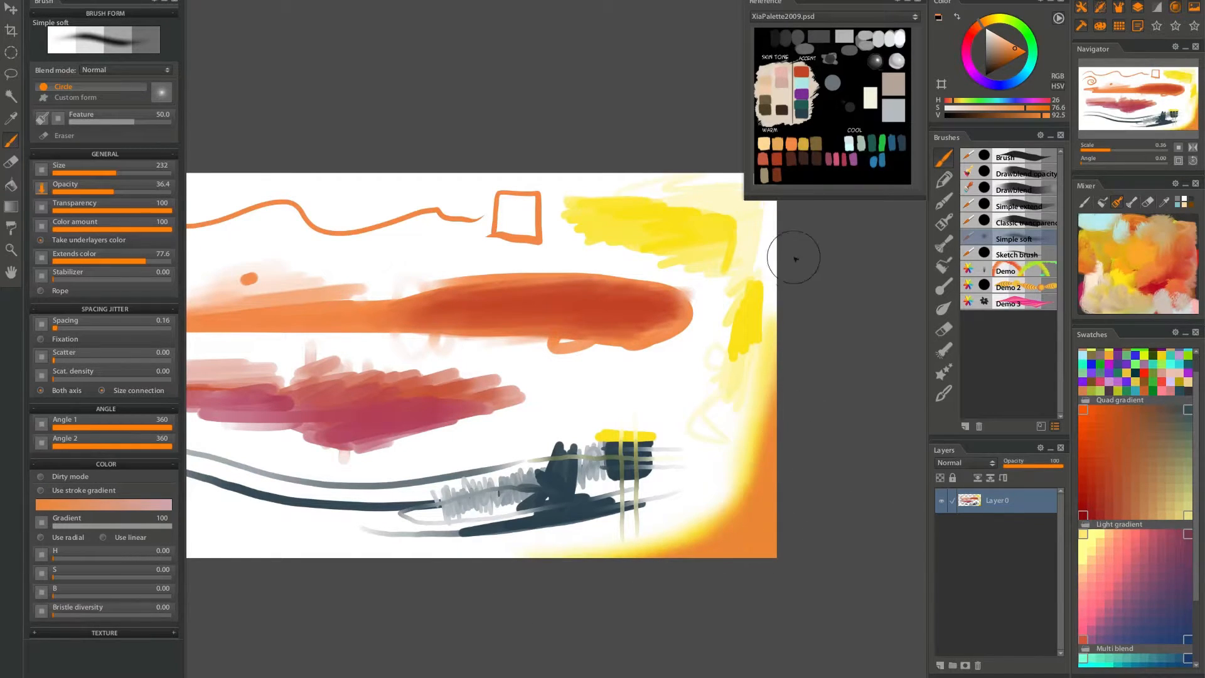
alt+click(637, 303)
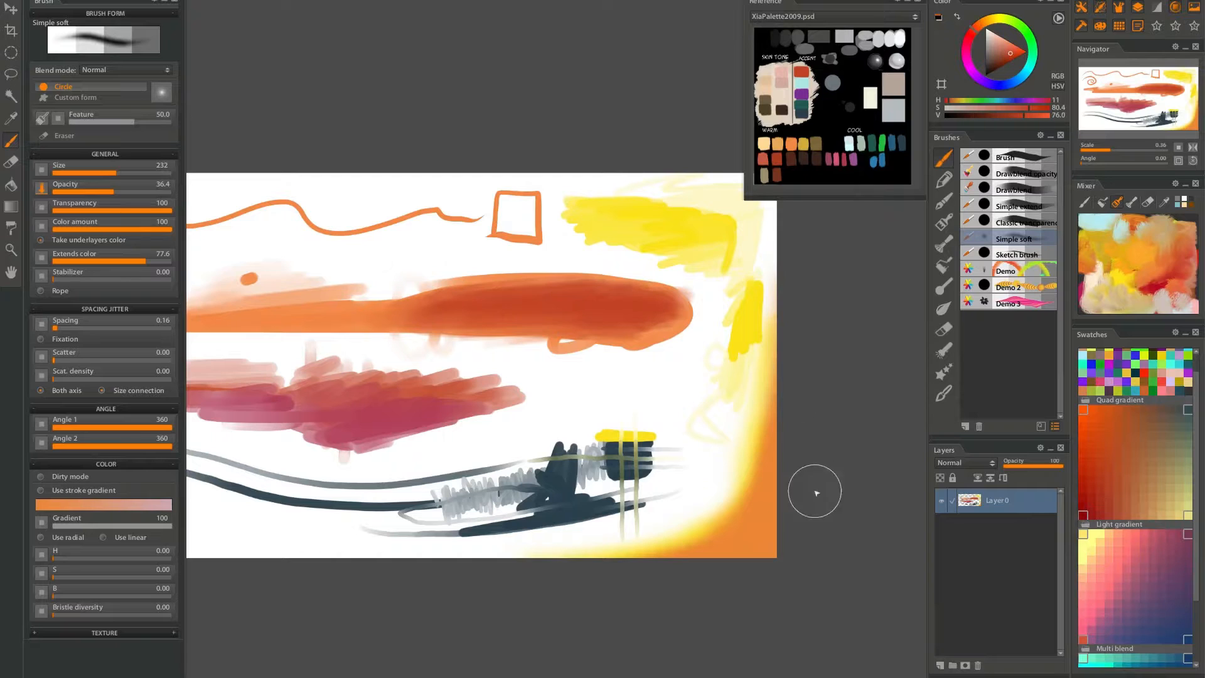
mouse_move(796, 460)
mouse_down()
mouse_move(691, 592)
mouse_move(621, 640)
mouse_up()
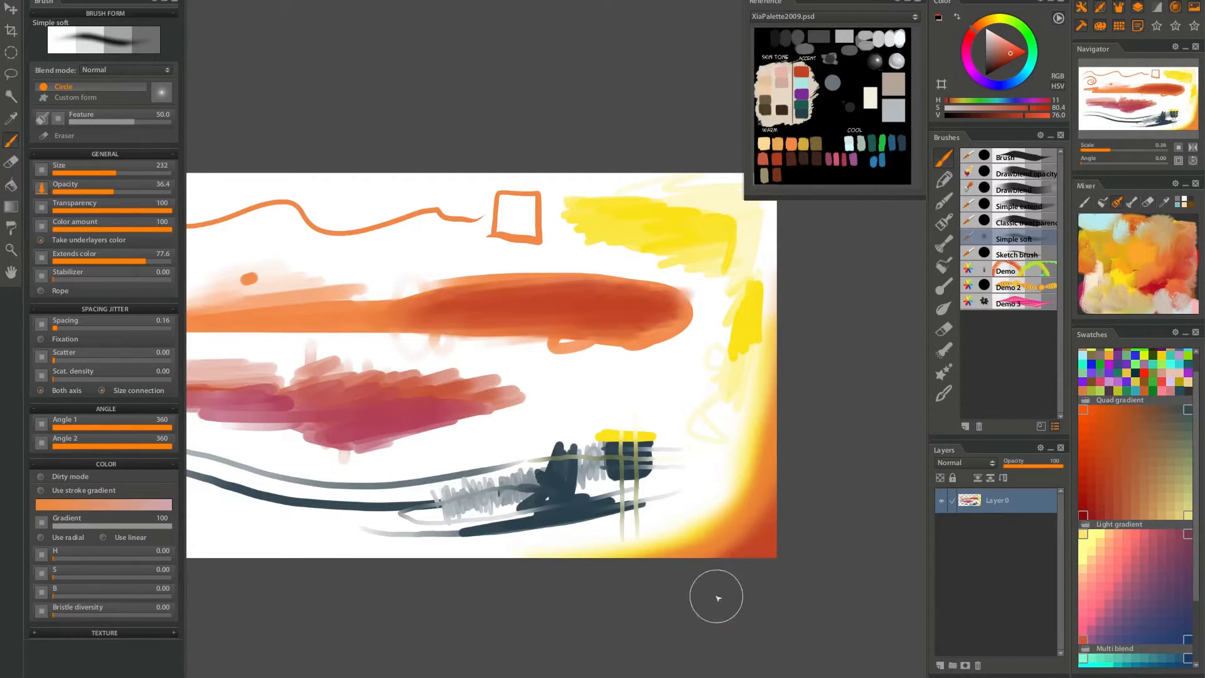
Reduce the brush size to 157 and lock the transparency of Layer 0.
drag(535, 392, 588, 430)
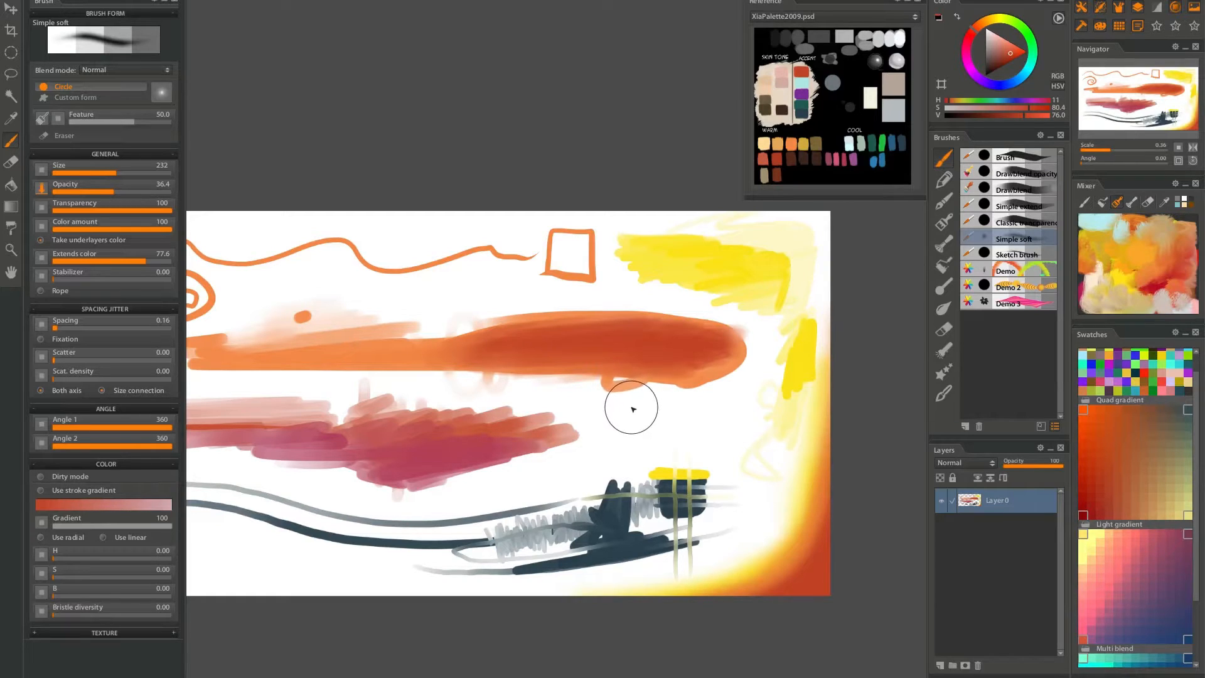
key(alt)
mouse_move(629, 410)
mouse_down()
mouse_move(664, 415)
mouse_move(616, 424)
mouse_up()
mouse_move(642, 425)
mouse_down()
mouse_move(702, 426)
mouse_move(608, 437)
mouse_move(689, 436)
mouse_move(612, 449)
mouse_up()
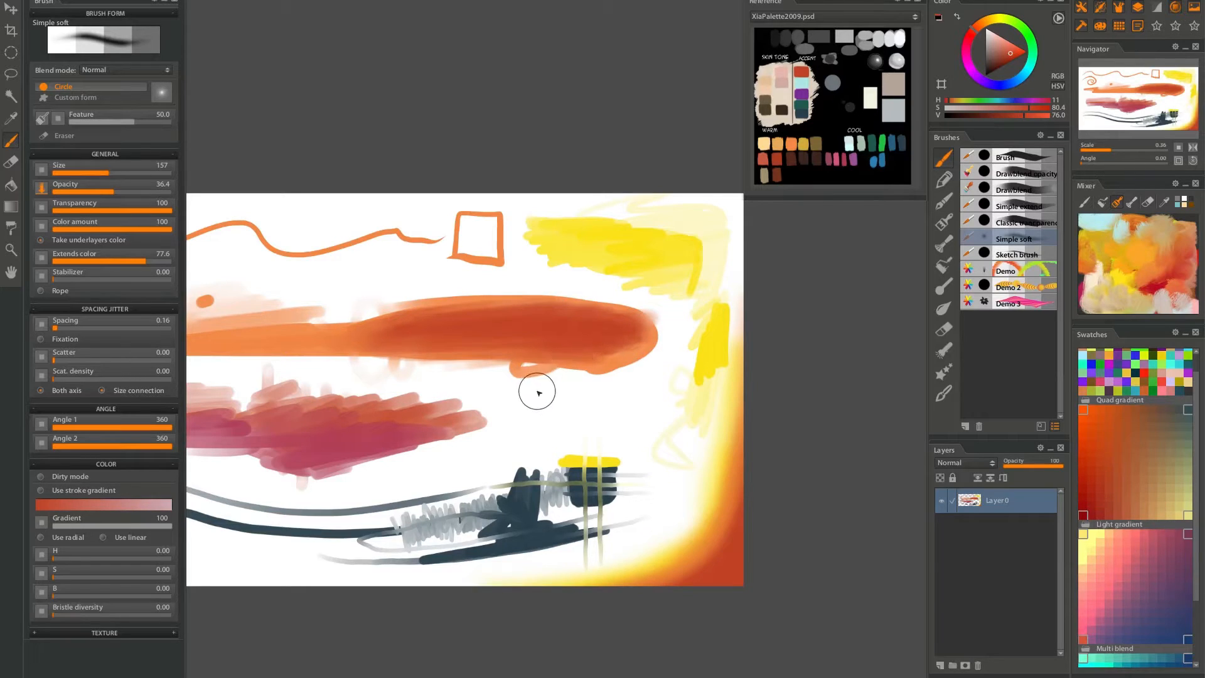
mouse_move(501, 419)
mouse_down()
mouse_move(586, 429)
mouse_move(604, 448)
mouse_up()
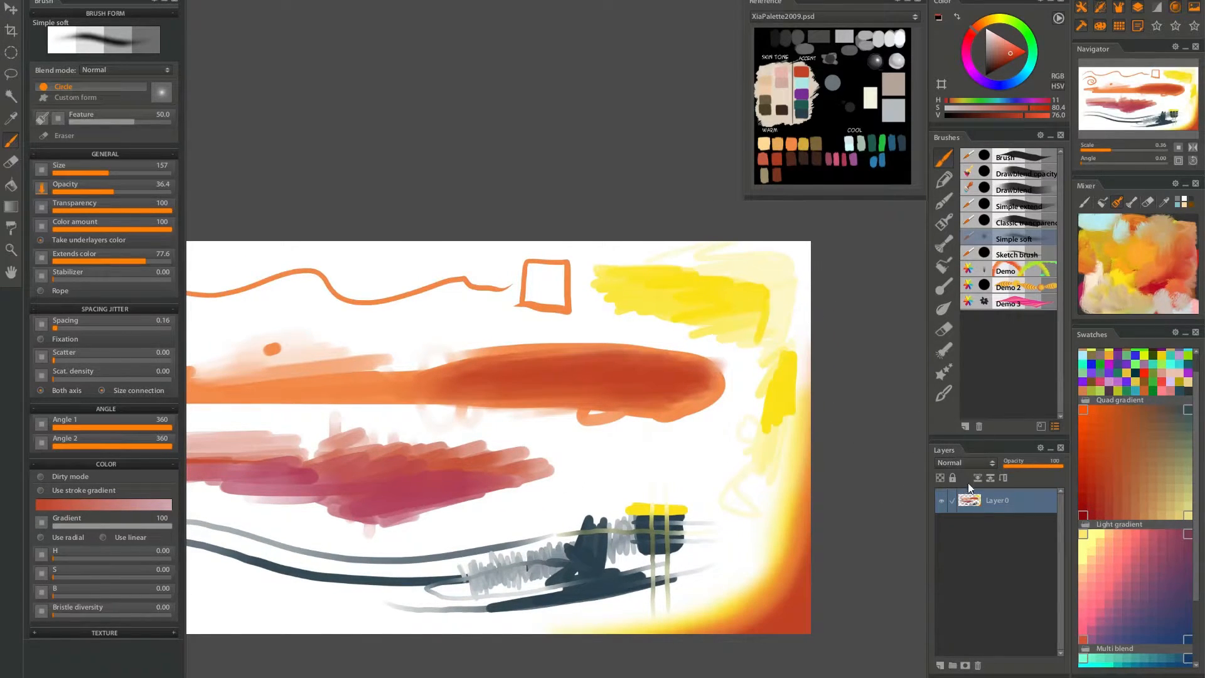
click(942, 480)
drag(658, 374, 672, 415)
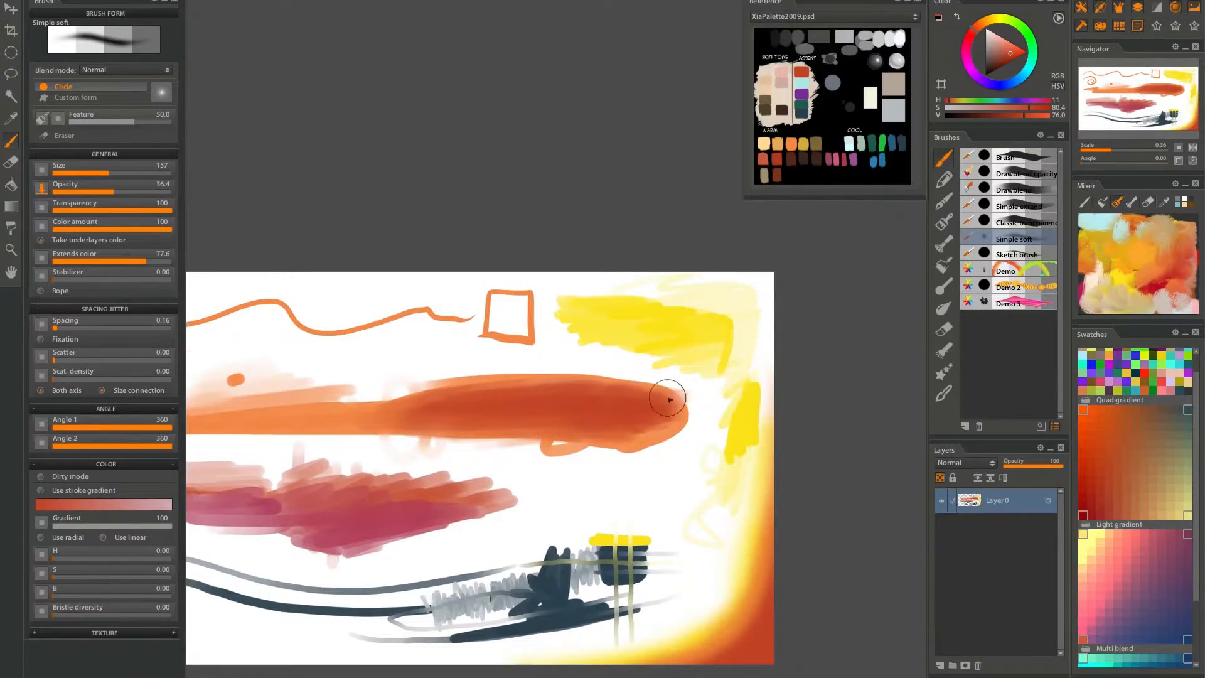
drag(736, 528, 734, 433)
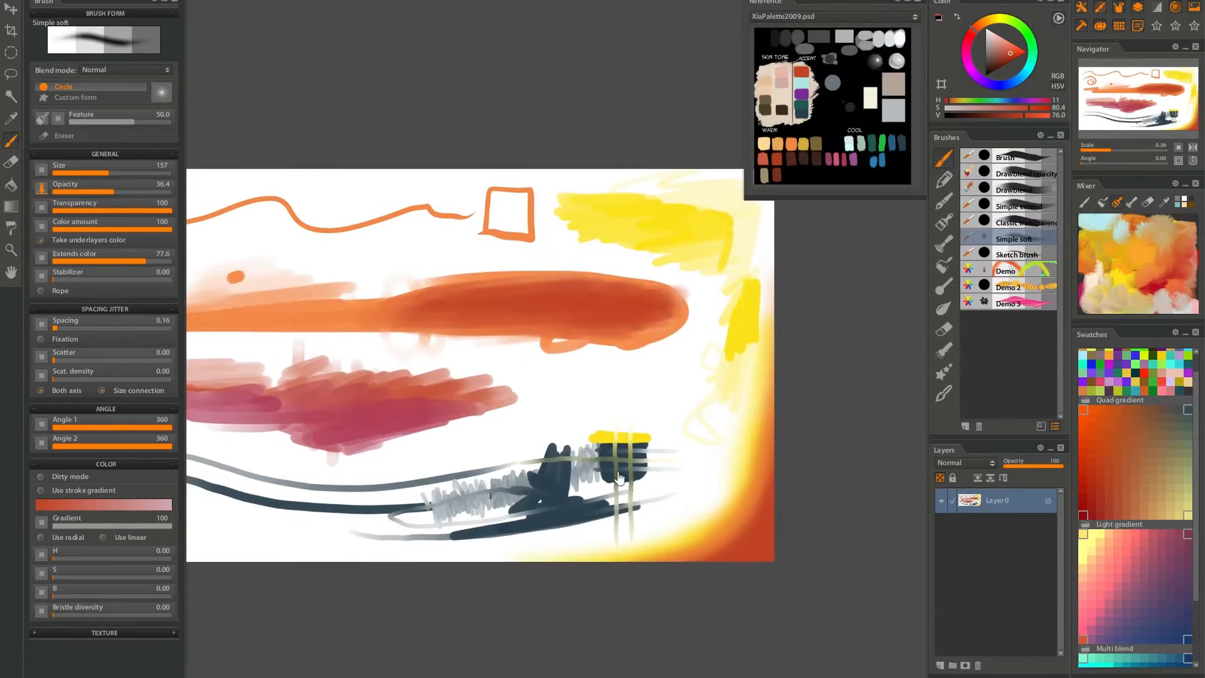
Sample the yellow above the dark square and glaze the edges of the large orange stroke with the soft brush at size 307.
click(610, 436)
mouse_move(675, 341)
mouse_down()
mouse_move(671, 377)
mouse_move(623, 397)
mouse_move(679, 367)
mouse_move(632, 318)
mouse_move(682, 331)
mouse_move(394, 327)
mouse_move(617, 326)
mouse_move(533, 326)
mouse_up()
key(ctrl+z)
mouse_move(434, 311)
mouse_down()
mouse_move(611, 316)
mouse_move(678, 349)
mouse_move(602, 410)
mouse_move(658, 395)
mouse_up()
mouse_move(668, 326)
mouse_down()
mouse_move(438, 325)
mouse_move(629, 335)
mouse_up()
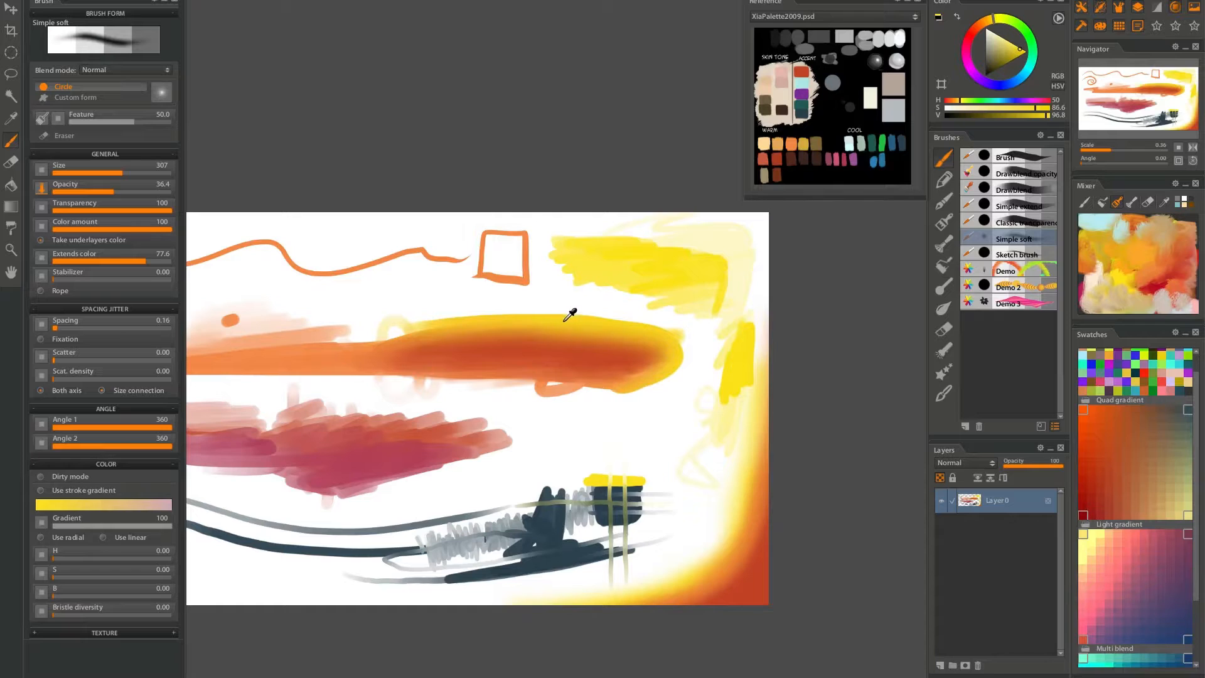
Choose a paler yellow on the color wheel and reduce the brush size to 119.
drag(1009, 49, 1011, 43)
key(bracketleft)
key(bracketleft)
key(bracketleft)
key(bracketleft)
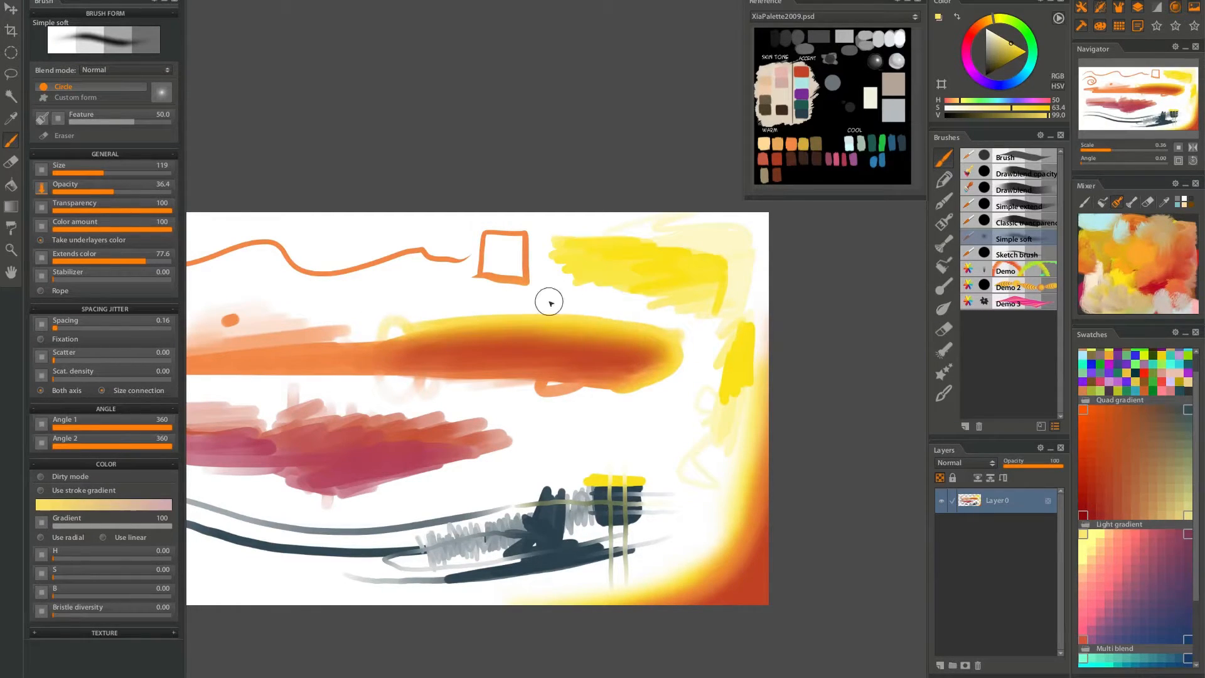
Swap the active color, and pick a deep red and an orange from the color mixer.
key(x)
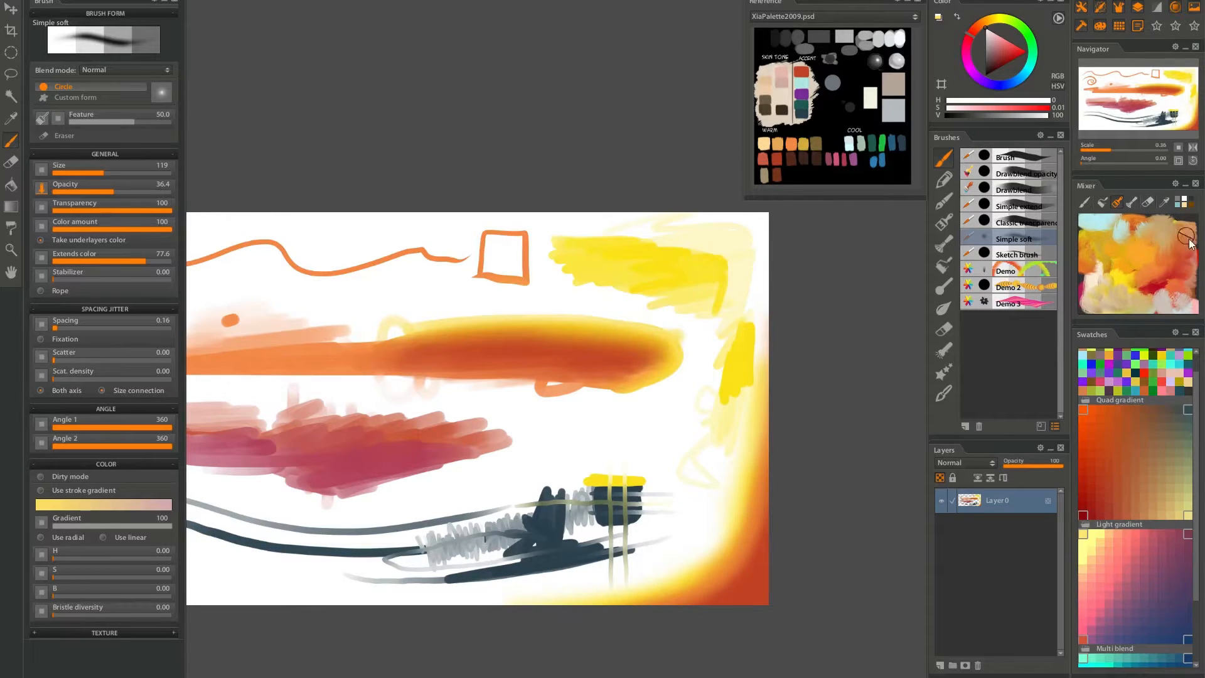
click(1163, 279)
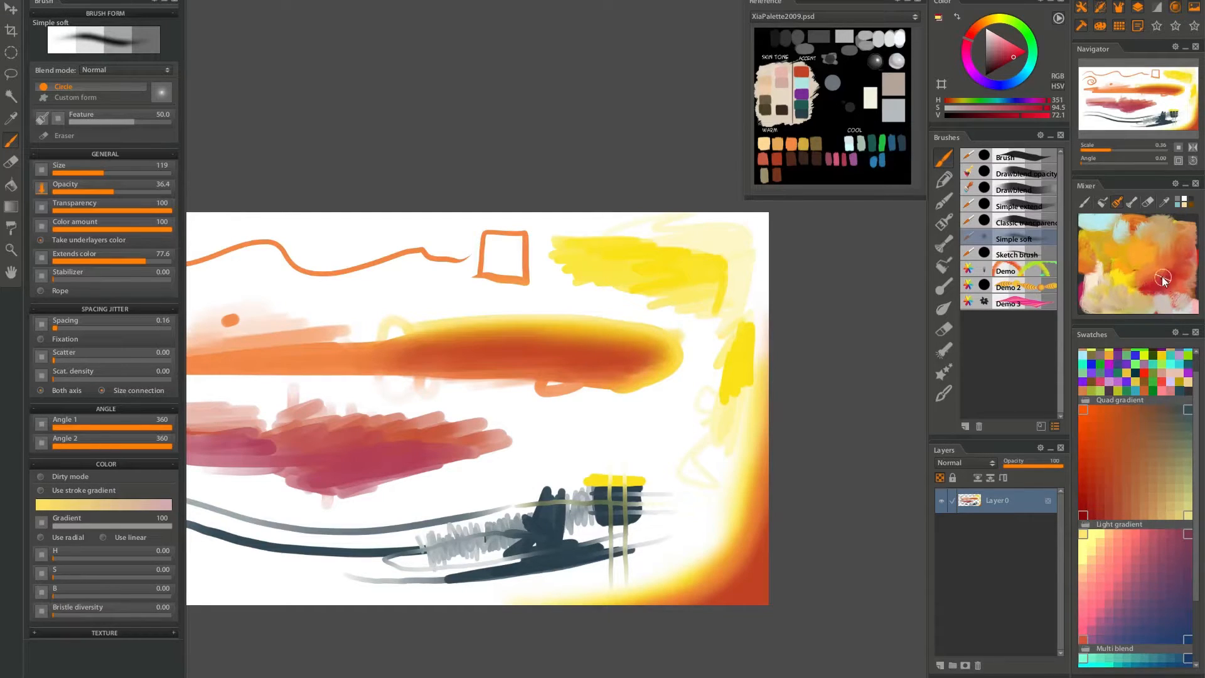
click(1156, 270)
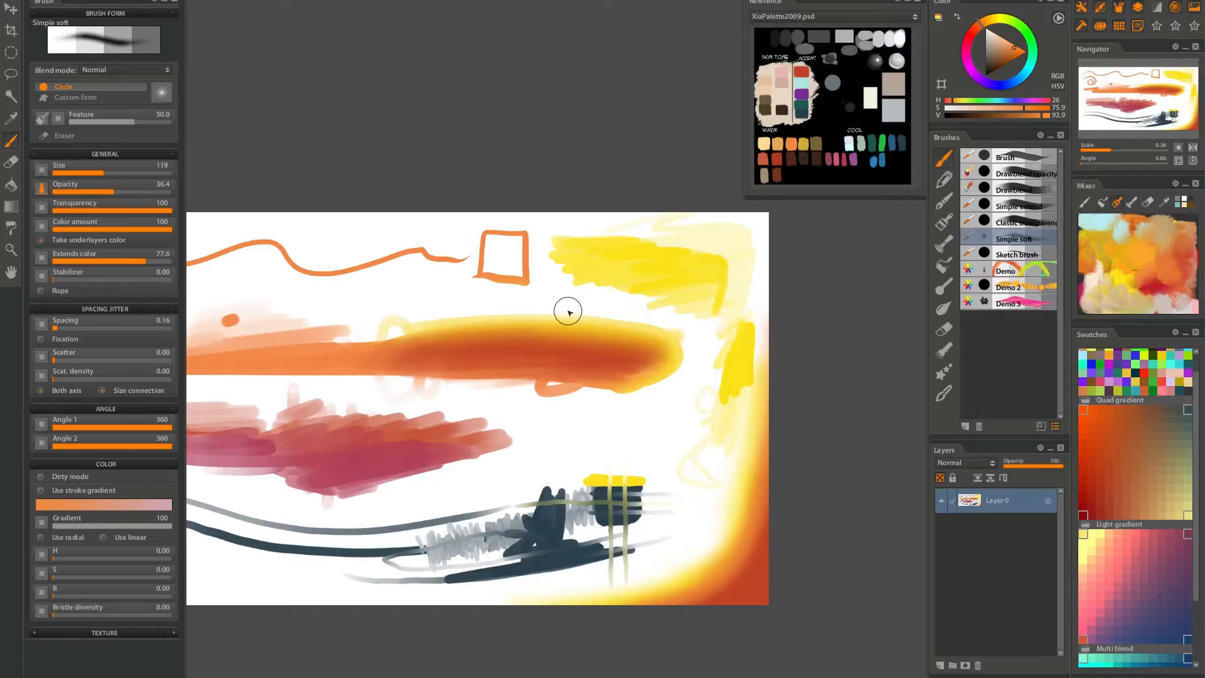
Set three Quad gradient corners: upper right to red sampled from the canvas, upper left and lower left to the reference's purple and black.
alt+click(759, 586)
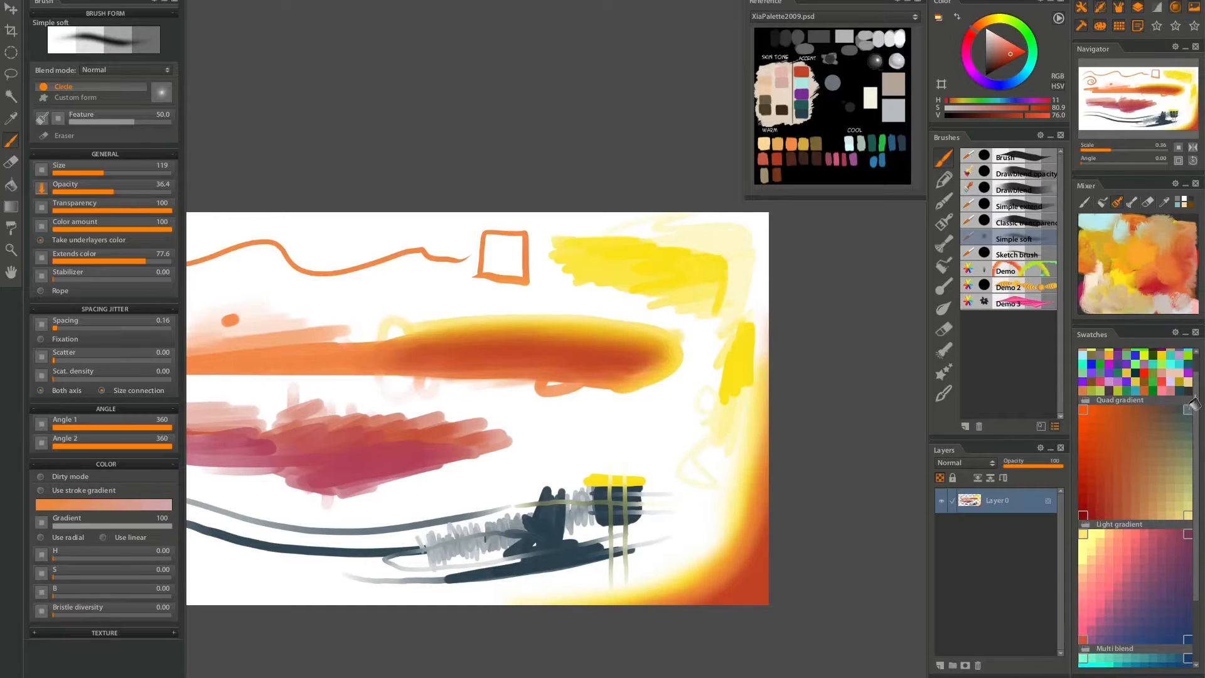
click(1193, 406)
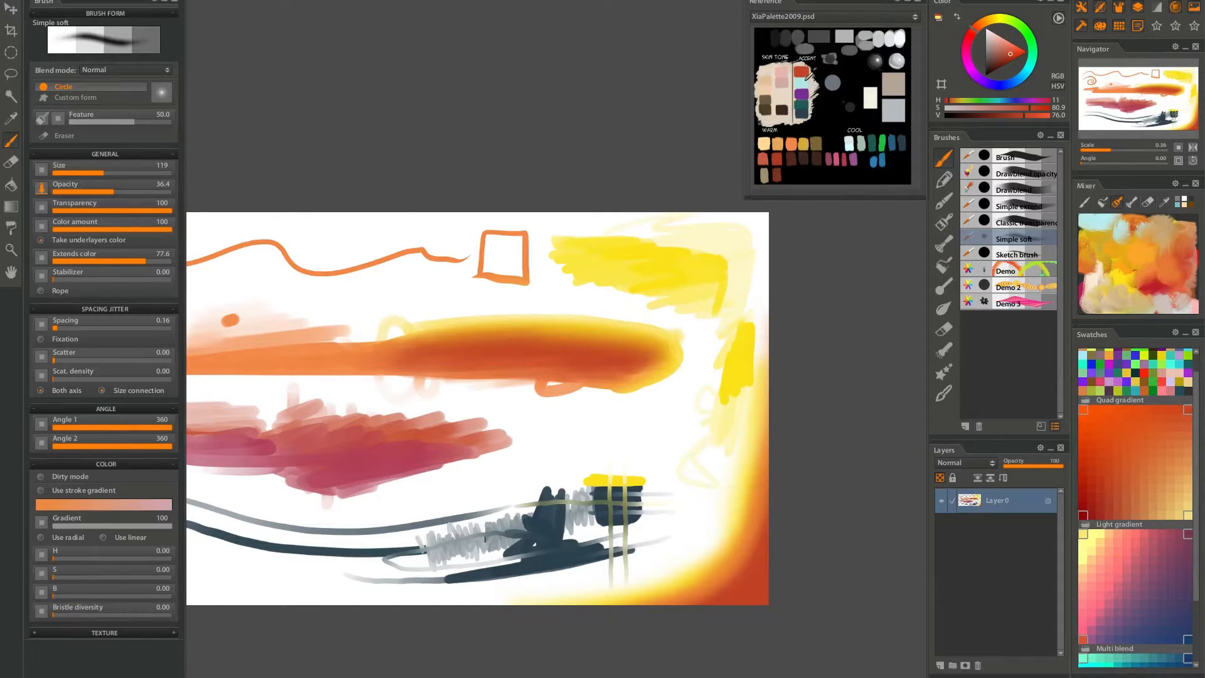
click(802, 93)
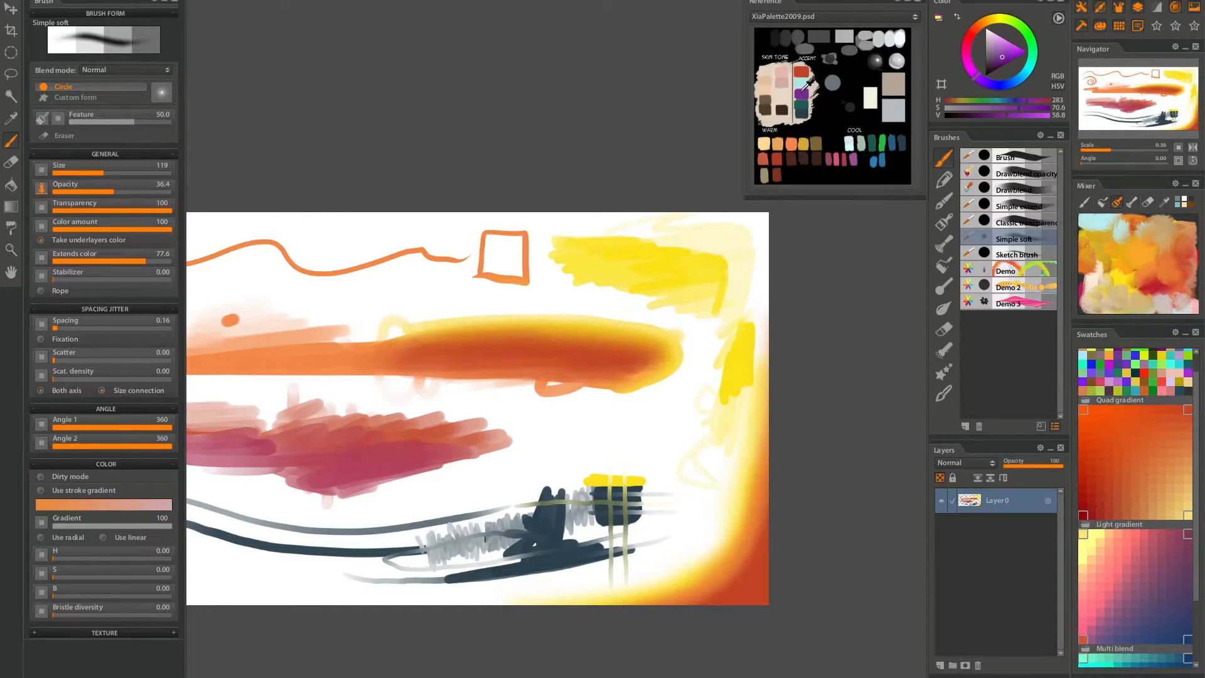
click(1084, 409)
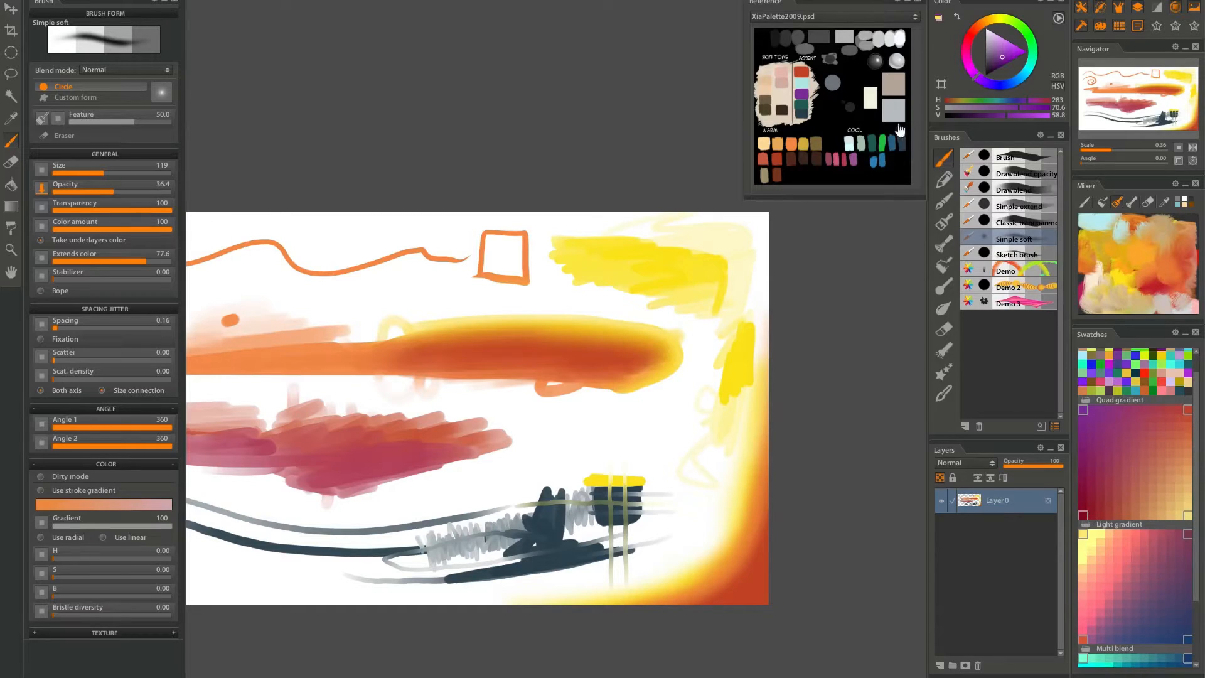
click(837, 119)
click(1084, 515)
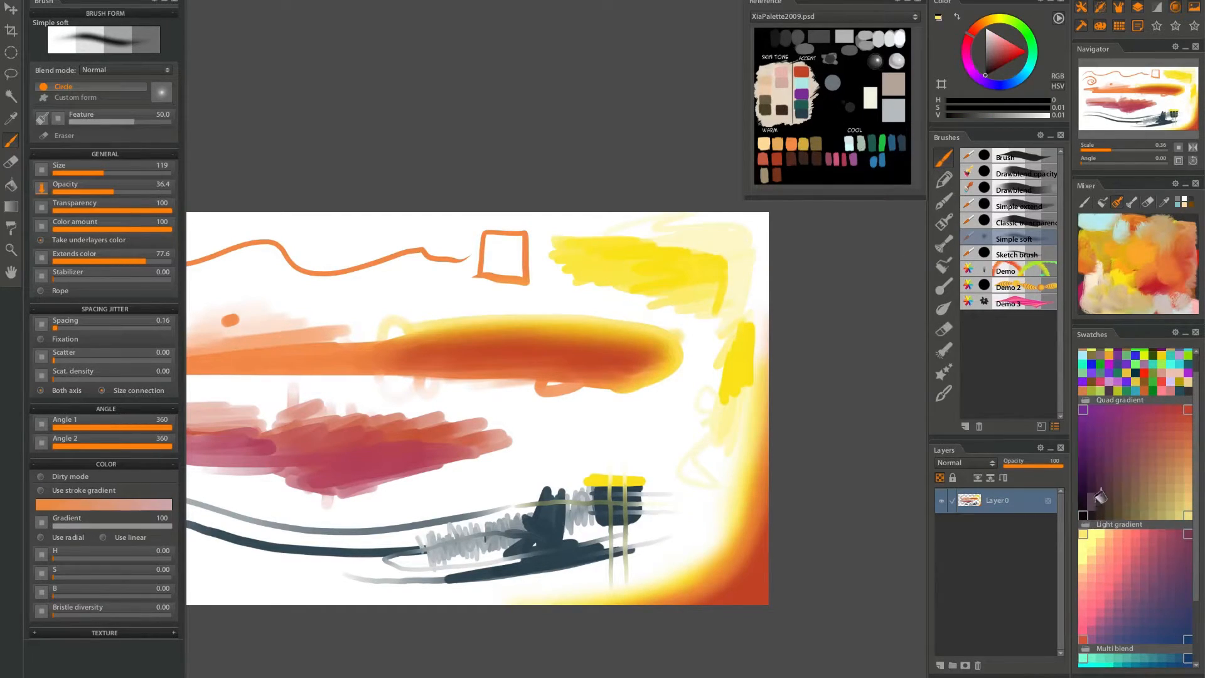
Pick a muted magenta, a purple and a dusty rose from the Quad gradient swatch.
click(1110, 462)
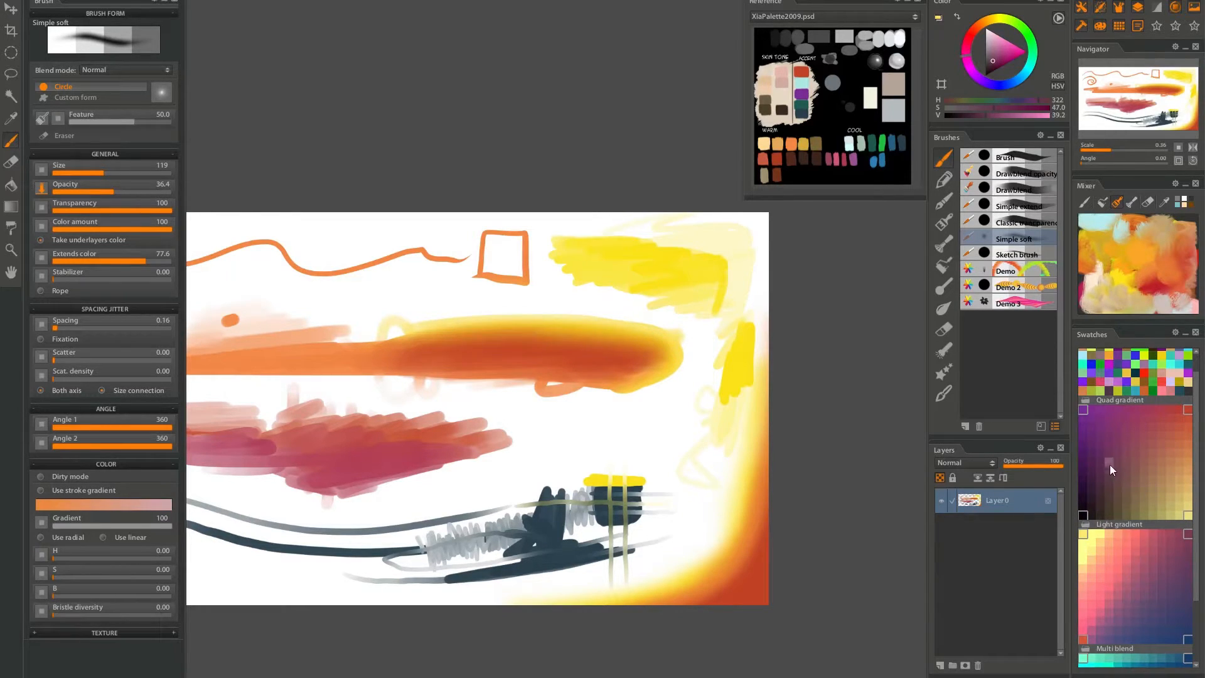
drag(1086, 412, 1103, 431)
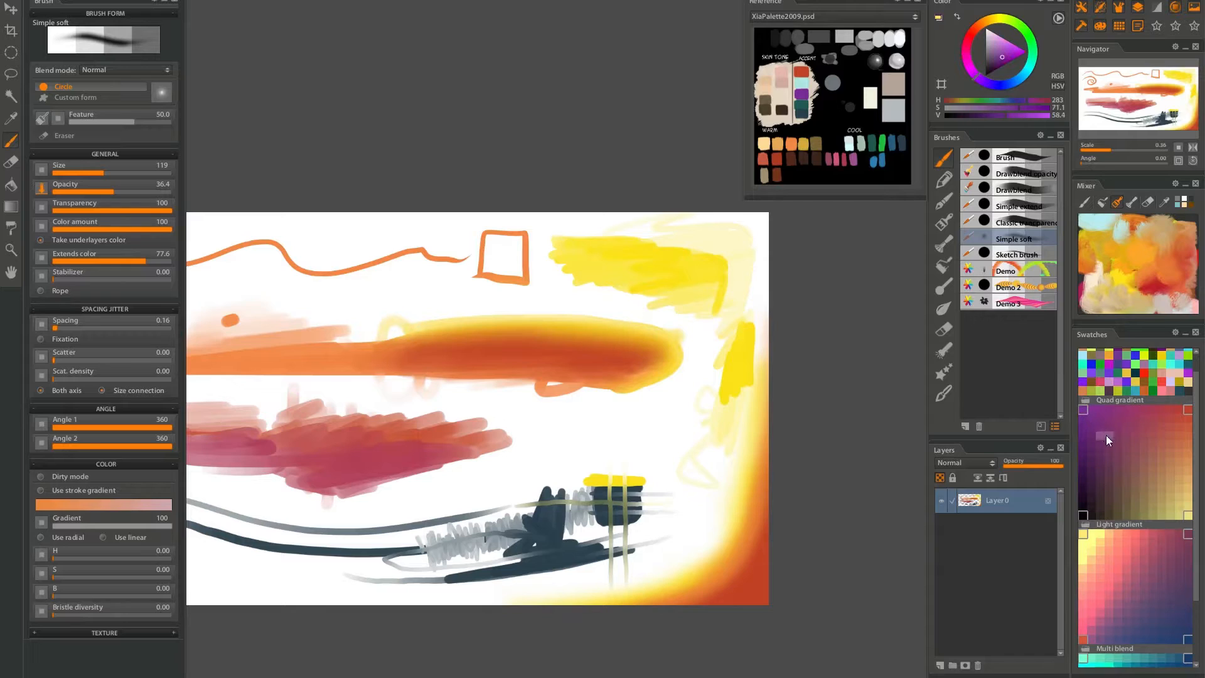
click(1131, 463)
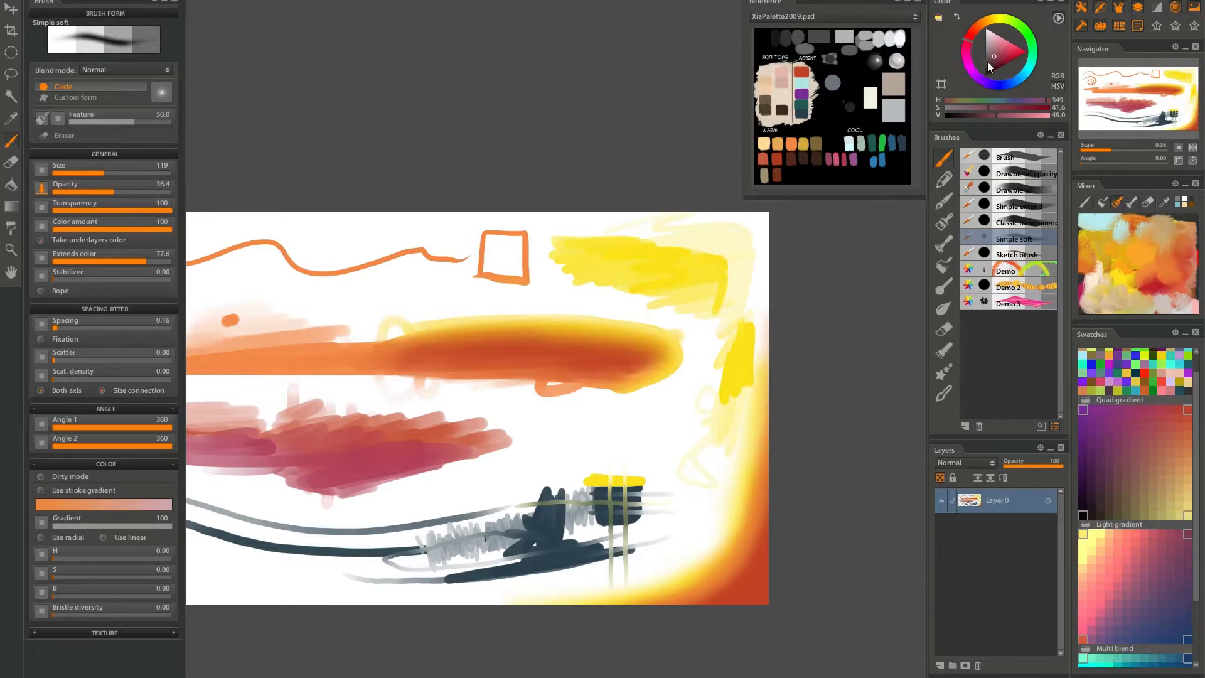
Paint muted plum over the orange streak and darken it with a deeper purple picked from the Quad gradient.
mouse_move(505, 351)
mouse_down()
mouse_move(433, 356)
mouse_move(570, 360)
mouse_move(421, 372)
mouse_move(560, 374)
mouse_move(358, 373)
mouse_move(562, 374)
mouse_move(374, 362)
mouse_move(419, 364)
mouse_up()
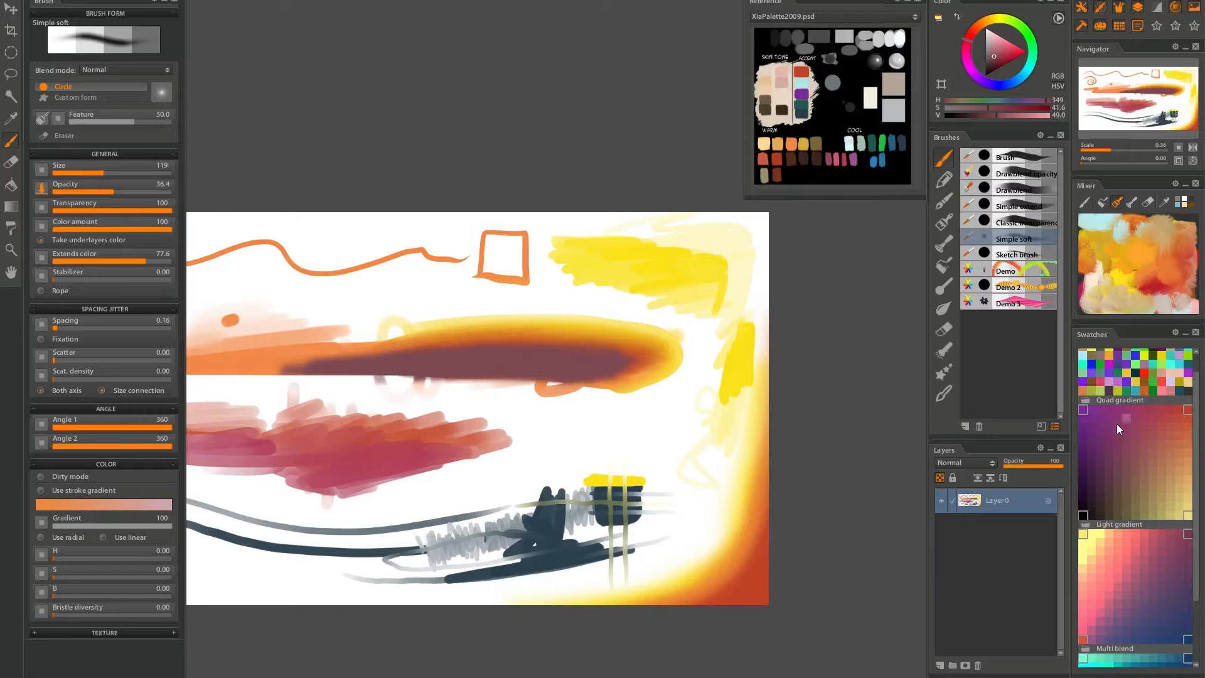
click(1082, 466)
mouse_move(584, 361)
mouse_down()
mouse_move(389, 357)
mouse_move(585, 370)
mouse_move(399, 375)
mouse_up()
mouse_move(399, 374)
mouse_down()
mouse_move(551, 368)
mouse_move(363, 357)
mouse_move(551, 358)
mouse_up()
Sample a muted plum from the streak, set the brush size to 162 and blend it into the streak's orange end.
key(bracketright)
key(bracketright)
key(bracketright)
key(bracketright)
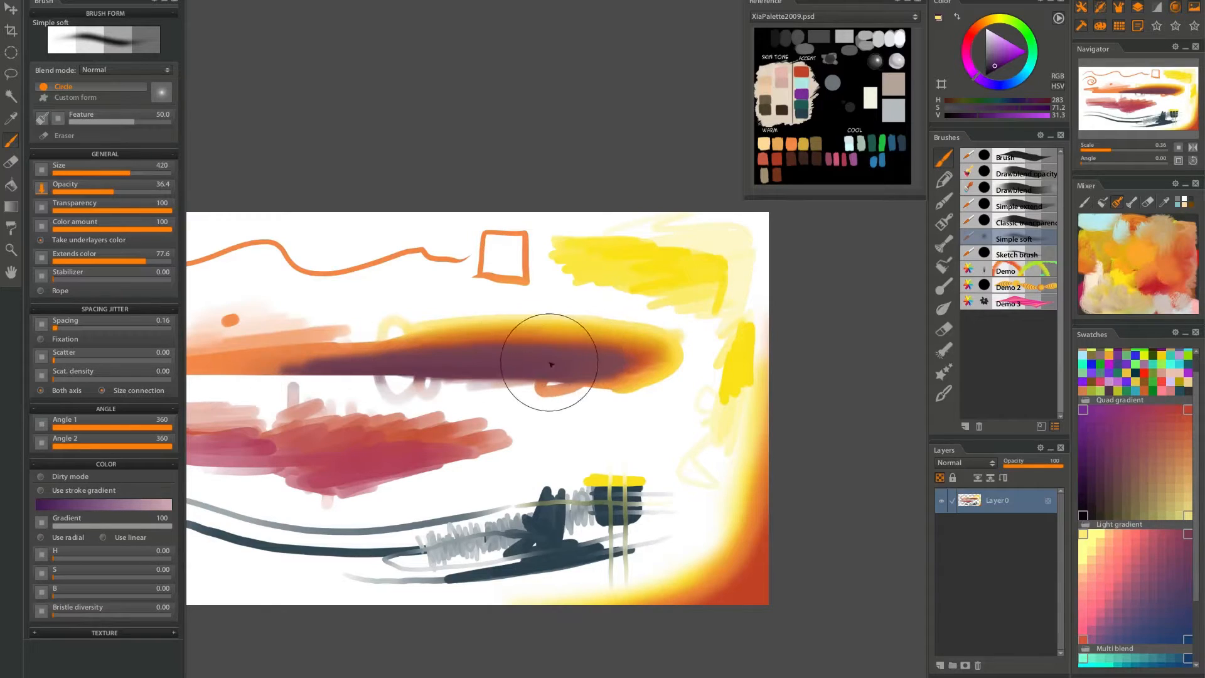
click(1084, 502)
alt+click(560, 364)
key(bracketleft)
key(bracketleft)
key(bracketleft)
key(bracketleft)
drag(385, 371, 398, 369)
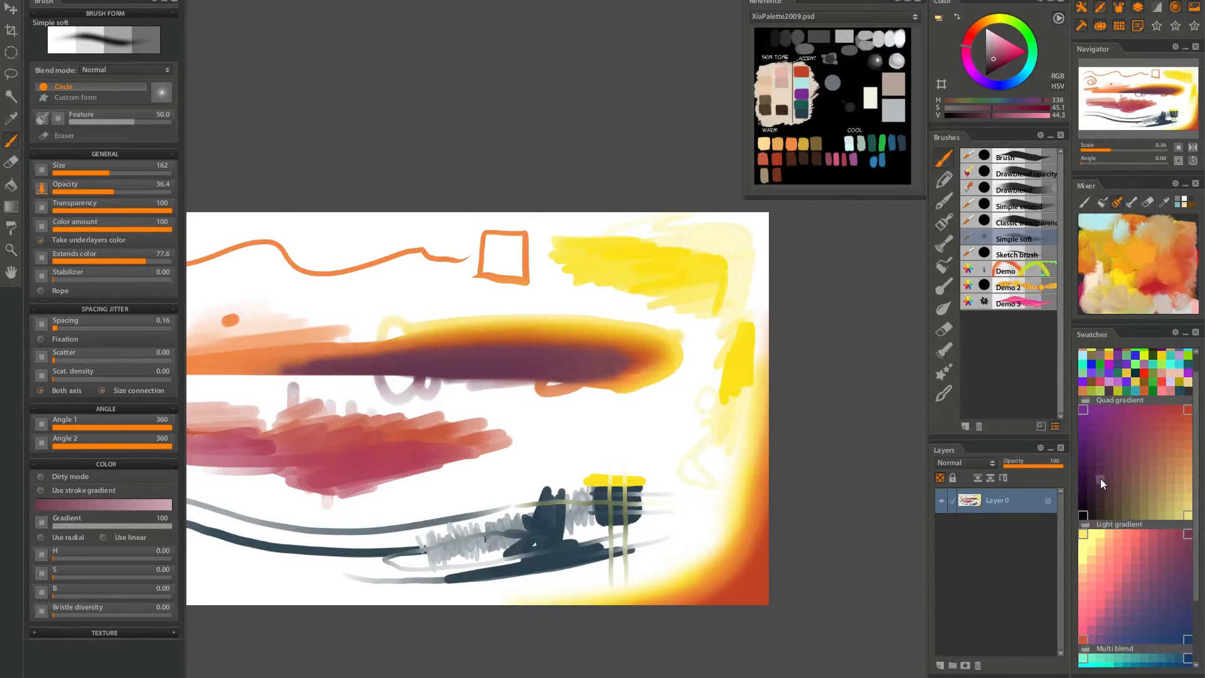
Deepen the streak's core with near-black purple from the Quad gradient, enlarging the brush to 381 for the final passes.
click(1084, 507)
drag(587, 359, 301, 384)
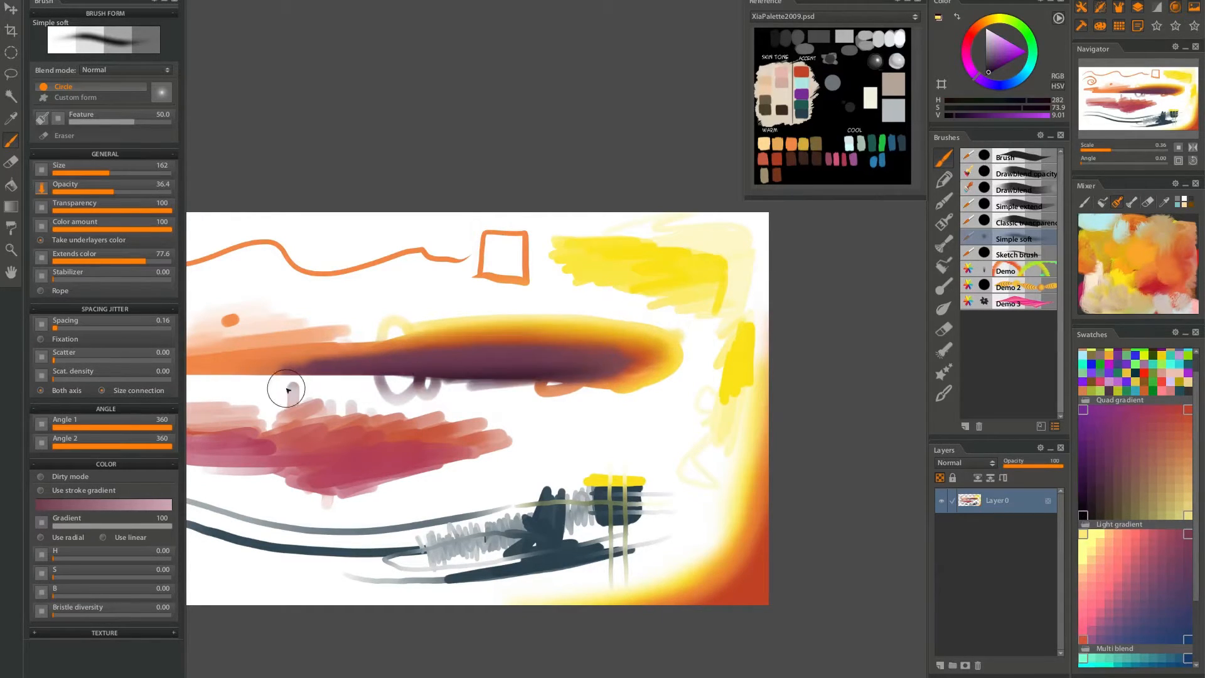
drag(576, 368, 201, 384)
key(bracketright)
mouse_move(555, 369)
mouse_down()
mouse_move(280, 385)
mouse_move(484, 374)
mouse_move(270, 376)
mouse_up()
drag(565, 369, 288, 370)
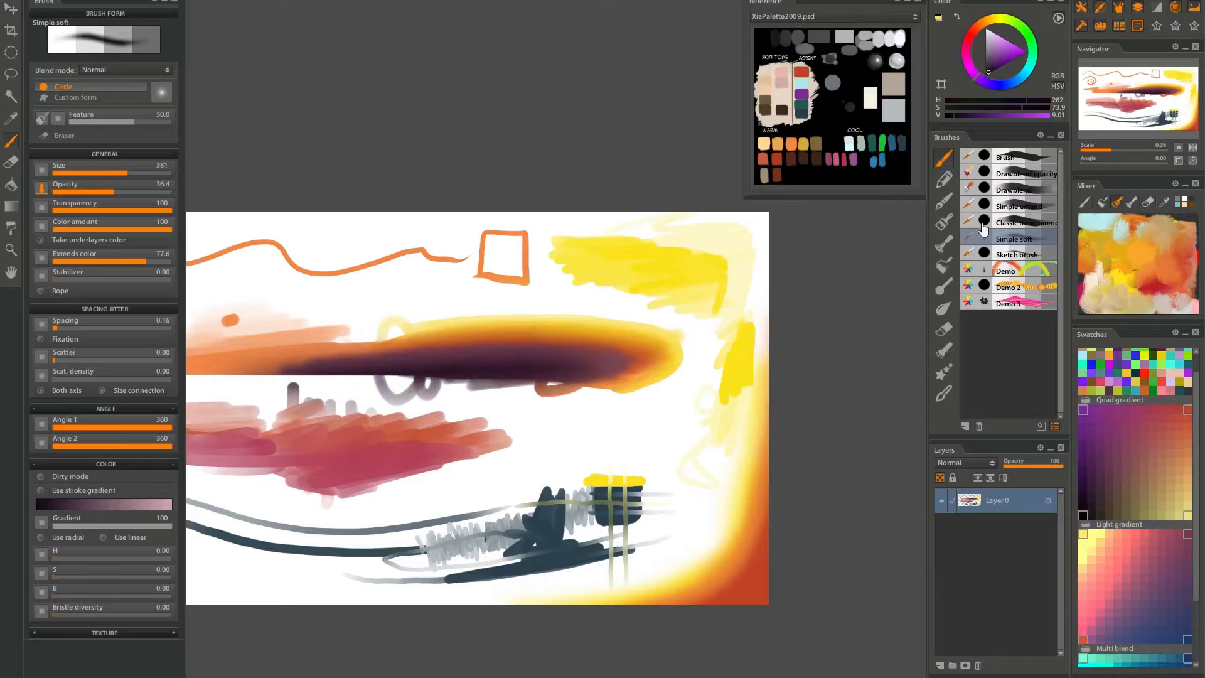
Select the Sketch brush preset and write a signature with a wavy underline in the canvas's lower-left corner.
click(1008, 254)
drag(366, 312, 522, 315)
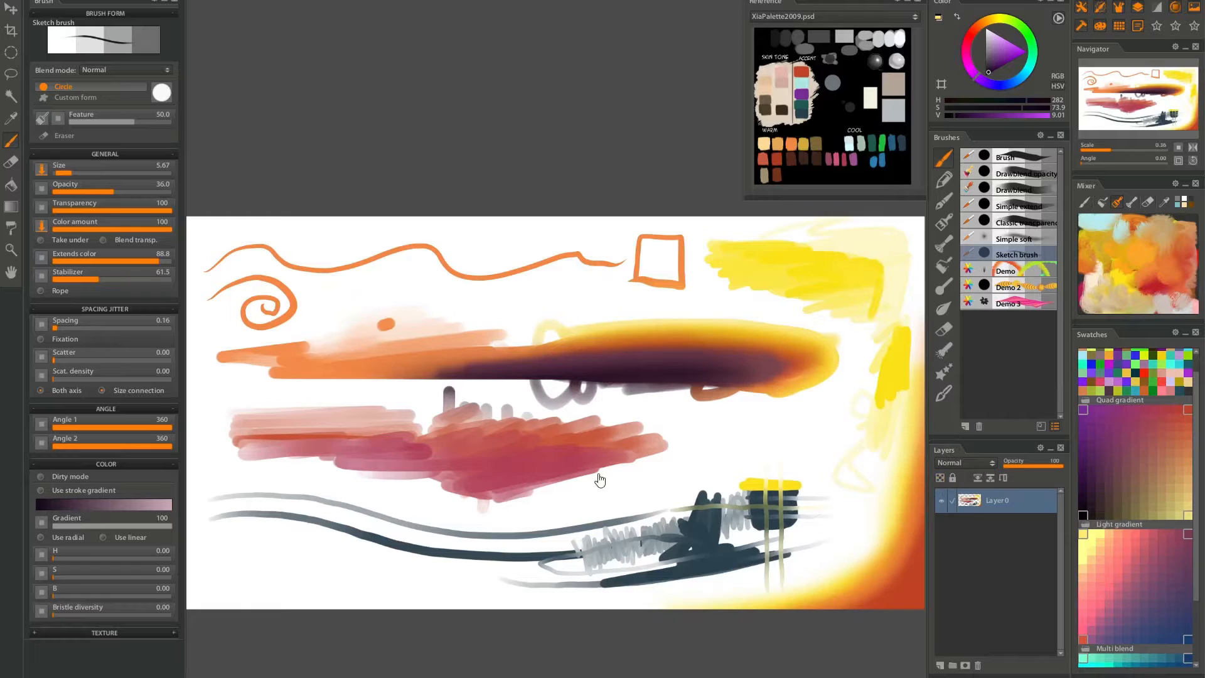
drag(600, 485, 594, 384)
drag(351, 430, 495, 384)
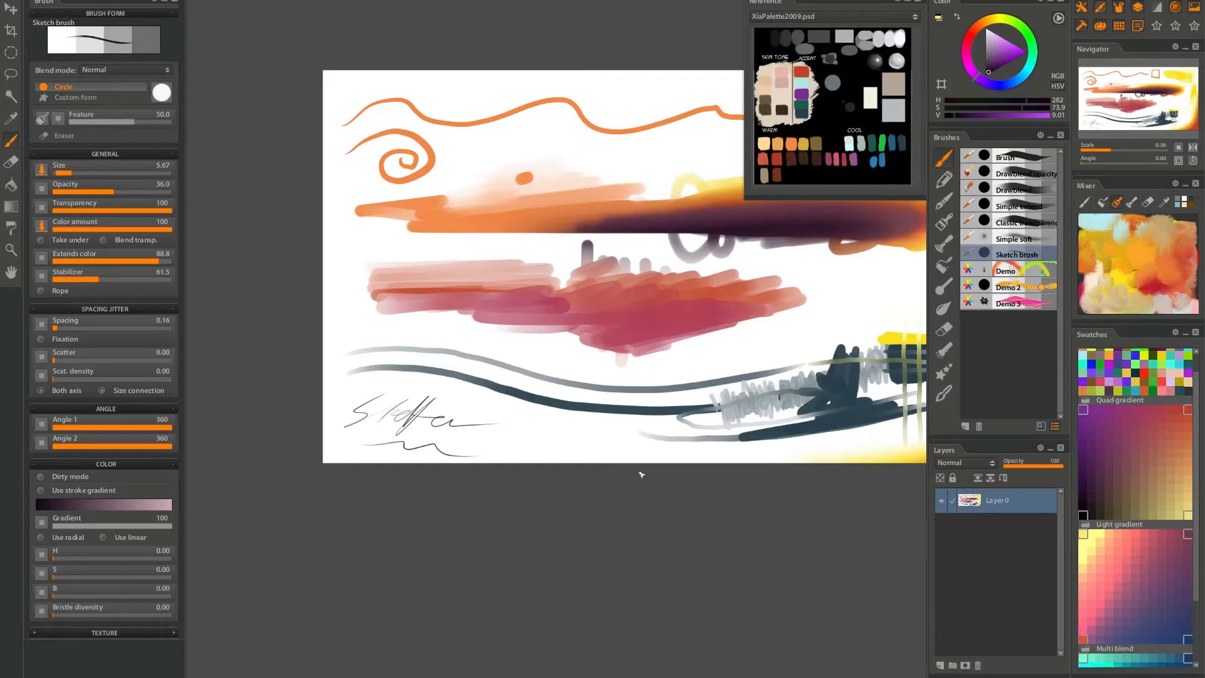
drag(455, 362, 403, 419)
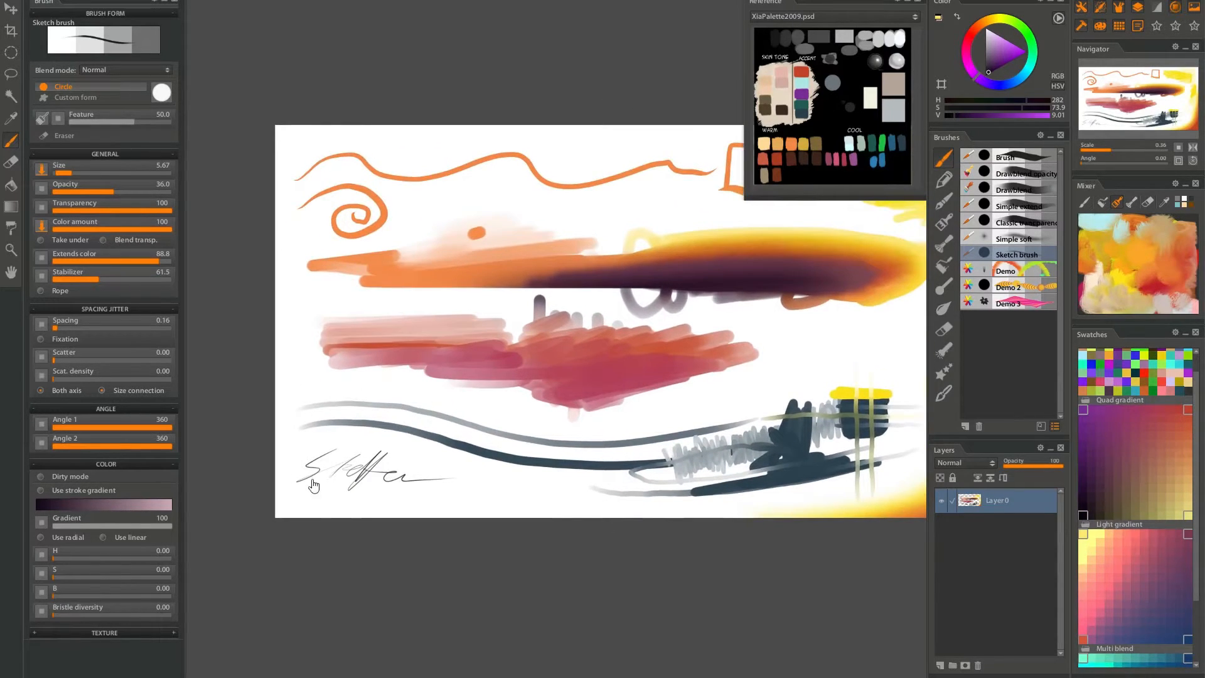
mouse_move(437, 511)
mouse_down()
mouse_move(571, 487)
mouse_move(514, 467)
mouse_up()
mouse_move(820, 461)
mouse_down()
mouse_move(696, 421)
mouse_move(829, 449)
mouse_up()
key(ctrl+z)
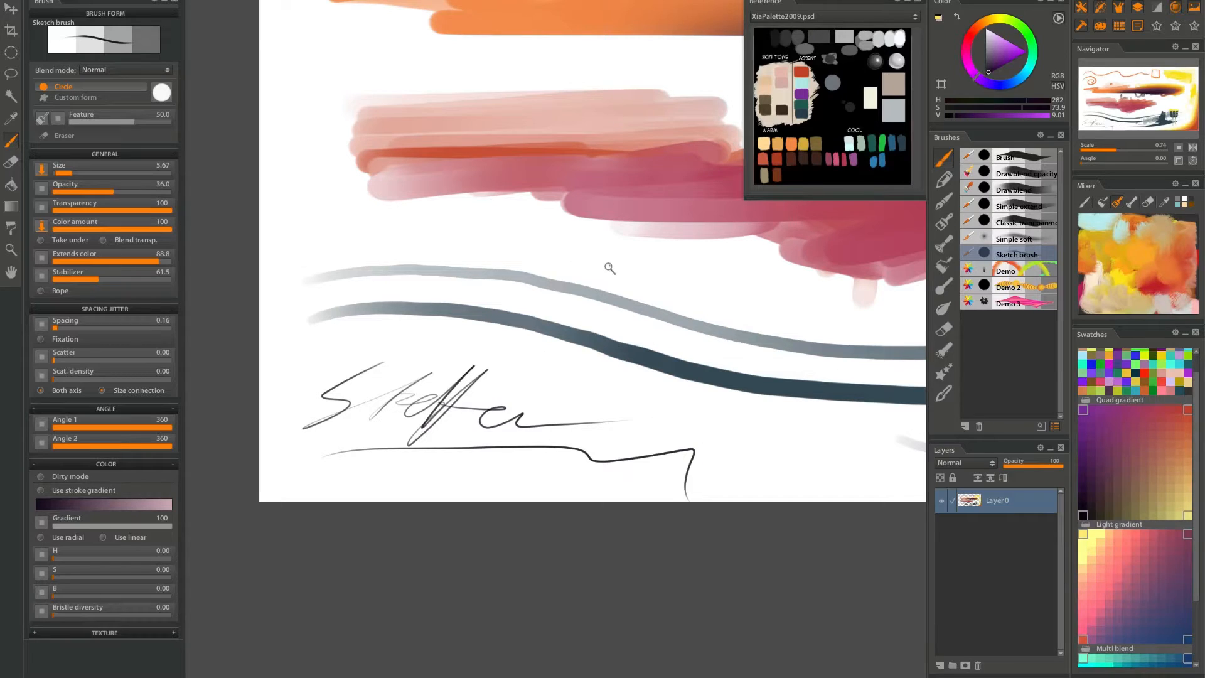
drag(609, 269, 578, 275)
Try light hatching lines and a heavier vertical mark with the Sketch brush beside the red strokes.
drag(579, 144, 519, 409)
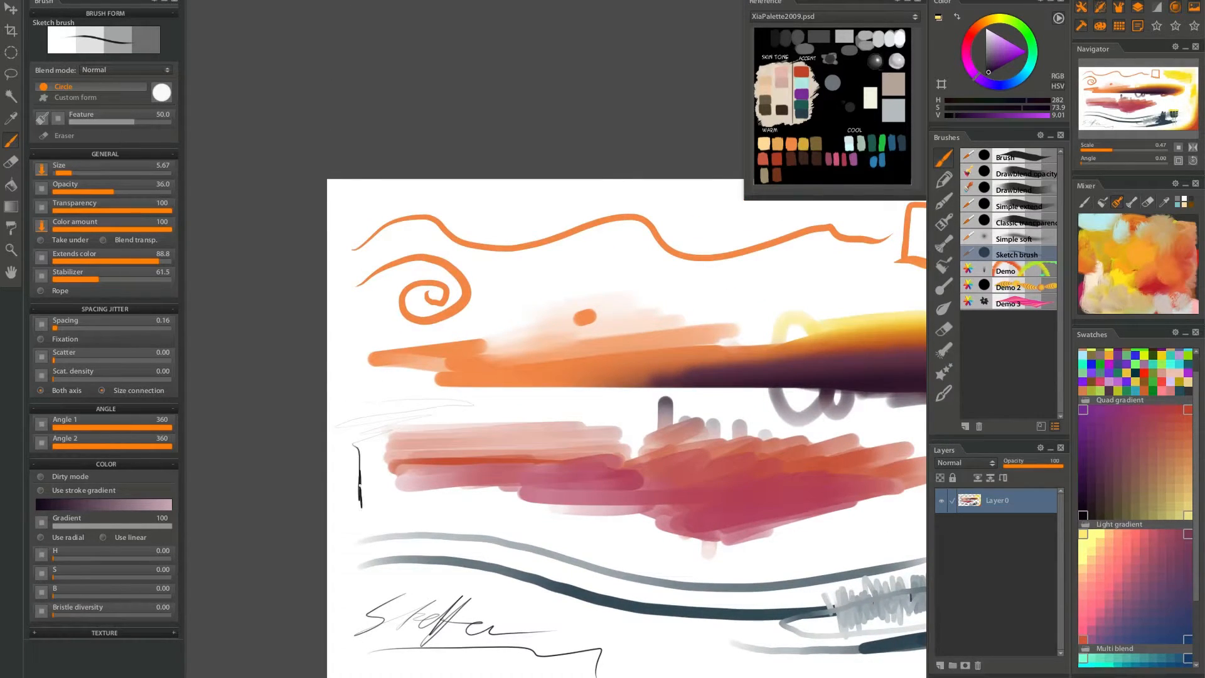
drag(377, 410, 388, 409)
mouse_move(511, 290)
mouse_down()
mouse_move(561, 278)
mouse_move(834, 275)
mouse_move(602, 295)
mouse_move(468, 354)
mouse_move(719, 339)
mouse_move(434, 436)
mouse_move(700, 466)
mouse_move(479, 560)
mouse_move(744, 537)
mouse_move(467, 534)
mouse_move(617, 526)
mouse_move(695, 485)
mouse_move(460, 526)
mouse_move(806, 457)
mouse_move(740, 488)
mouse_move(783, 508)
mouse_move(729, 520)
mouse_move(709, 473)
mouse_move(474, 413)
mouse_up()
key(ctrl+z)
Scribble broad dark Sketch brush strokes over the middle of the canvas with the brush size at 166.
mouse_move(778, 221)
mouse_down()
mouse_move(618, 305)
mouse_move(755, 341)
mouse_move(770, 323)
mouse_move(502, 390)
mouse_move(621, 328)
mouse_move(816, 276)
mouse_move(606, 379)
mouse_move(694, 277)
mouse_move(489, 339)
mouse_move(582, 259)
mouse_move(333, 342)
mouse_move(337, 315)
mouse_move(382, 361)
mouse_move(514, 382)
mouse_move(513, 446)
mouse_move(374, 379)
mouse_up()
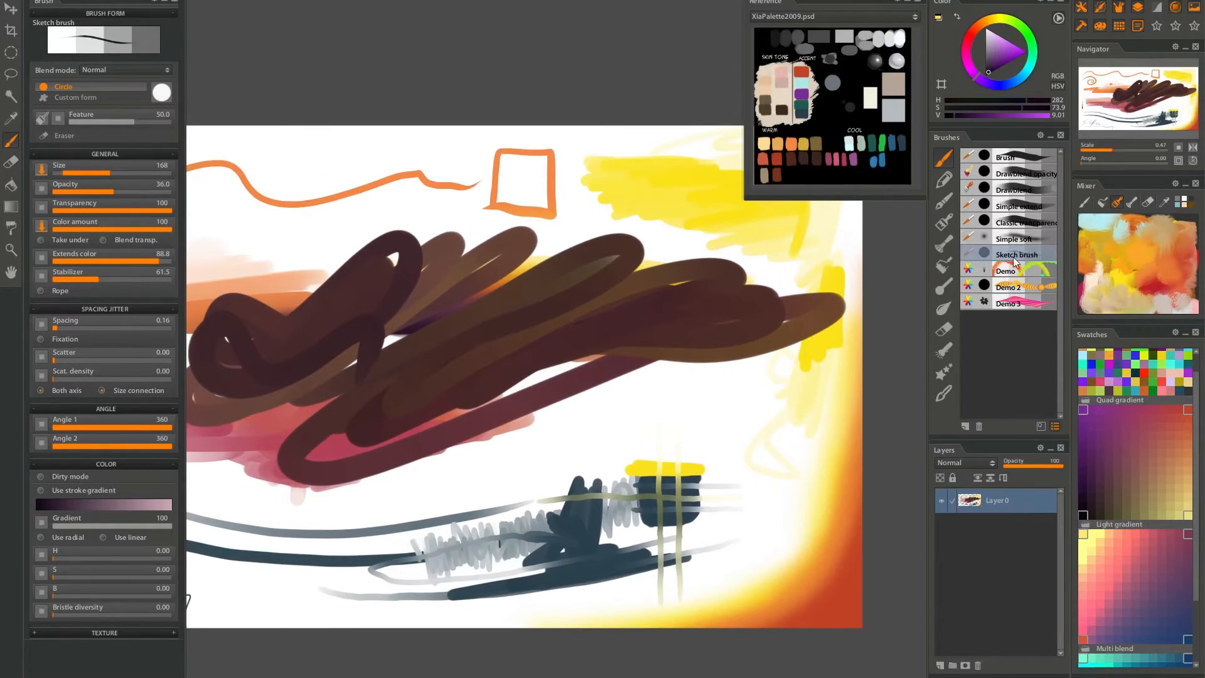
mouse_move(355, 317)
mouse_down()
mouse_move(408, 322)
mouse_move(424, 343)
mouse_move(468, 325)
mouse_move(377, 367)
mouse_move(557, 287)
mouse_move(353, 391)
mouse_move(529, 304)
mouse_move(398, 374)
mouse_move(420, 324)
mouse_up()
mouse_move(342, 249)
mouse_down()
mouse_move(371, 322)
mouse_move(403, 291)
mouse_move(600, 434)
mouse_move(528, 463)
mouse_up()
drag(707, 407, 646, 355)
key(ctrl+z)
mouse_move(705, 415)
mouse_down()
mouse_move(624, 312)
mouse_move(498, 299)
mouse_move(258, 417)
mouse_move(495, 361)
mouse_move(506, 377)
mouse_move(597, 312)
mouse_move(577, 220)
mouse_move(597, 243)
mouse_move(600, 233)
mouse_move(638, 250)
mouse_move(758, 215)
mouse_move(603, 185)
mouse_up()
key(ctrl+z)
mouse_move(352, 389)
mouse_down()
mouse_move(591, 344)
mouse_move(539, 319)
mouse_move(687, 373)
mouse_move(373, 377)
mouse_move(627, 277)
mouse_up()
Enlarge the Sketch brush to 470, cover the middle with near-black strokes and work in brown sampled from the canvas.
key(])
mouse_move(508, 322)
mouse_down()
mouse_move(583, 321)
mouse_move(420, 330)
mouse_move(477, 283)
mouse_move(620, 230)
mouse_move(706, 259)
mouse_move(850, 267)
mouse_move(761, 383)
mouse_up()
mouse_move(627, 410)
mouse_down()
mouse_move(596, 398)
mouse_move(388, 398)
mouse_up()
alt+click(673, 273)
drag(665, 270, 600, 296)
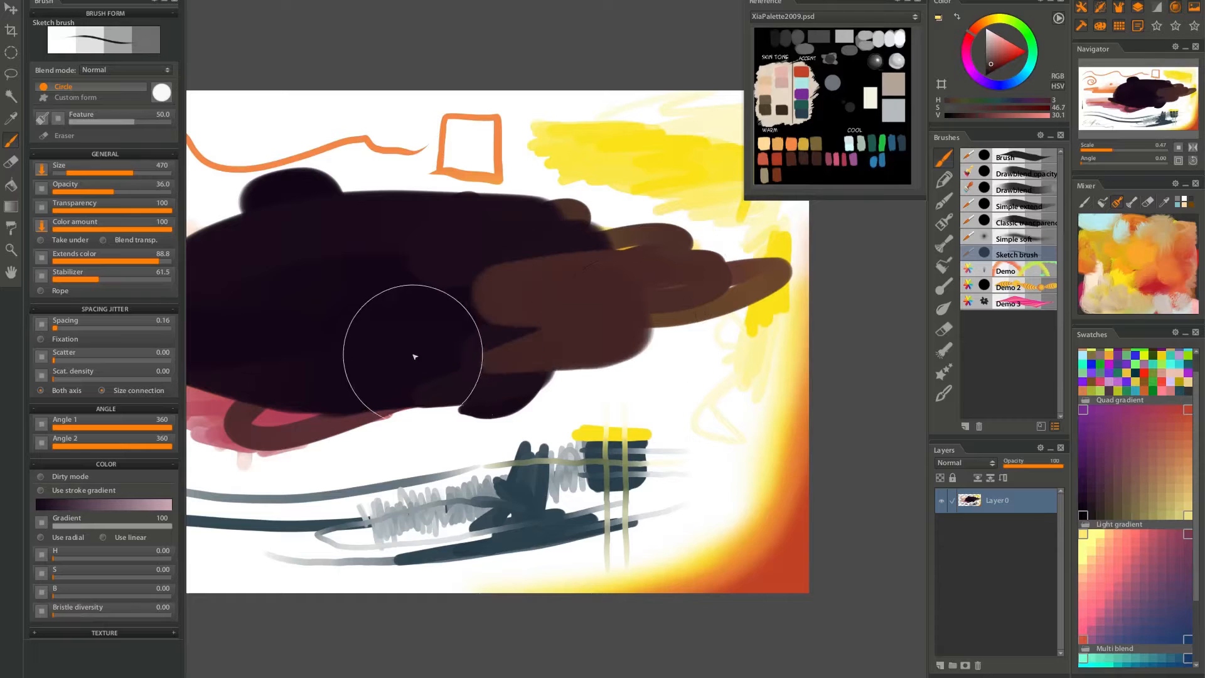
Undo all the broad dark strokes and the vertical test mark.
scroll(496, 361, down, 3)
key(ctrl+z)
key(ctrl+z)
key(ctrl+z)
key(ctrl+z)
key(ctrl+z)
key(ctrl+z)
key(ctrl+z)
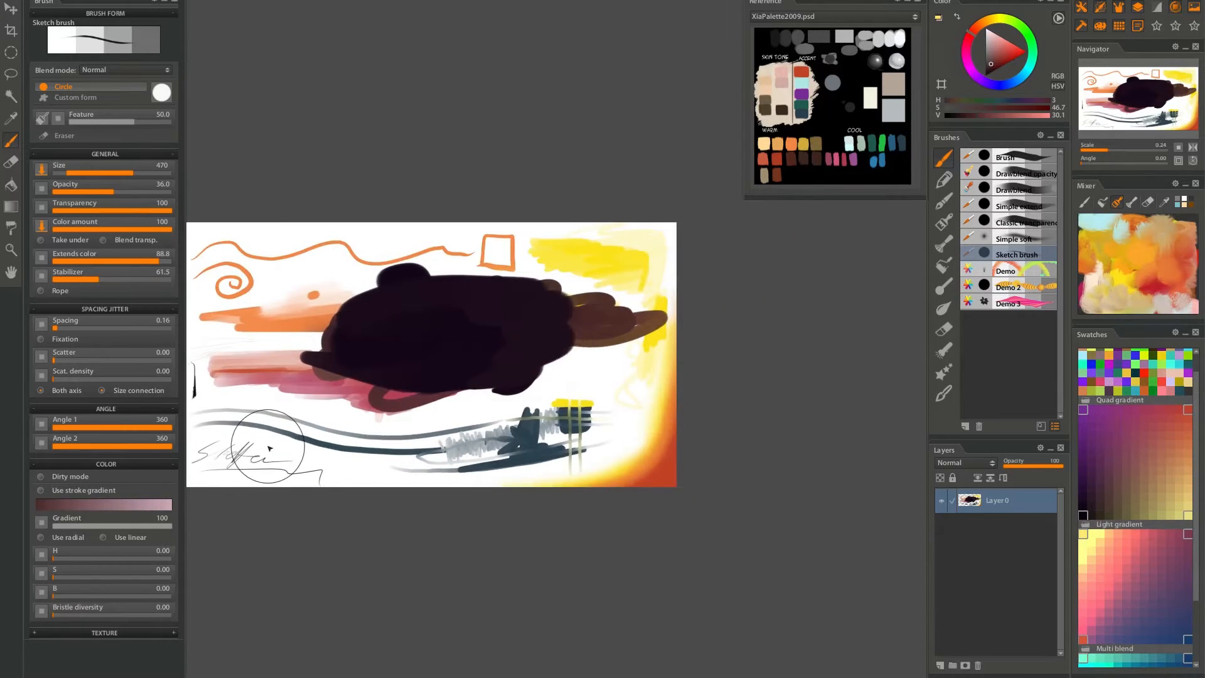
Pick near-black purple from the Quad gradient and sketch small linked boxes beneath the signature at brush size 8.85.
drag(325, 404, 493, 374)
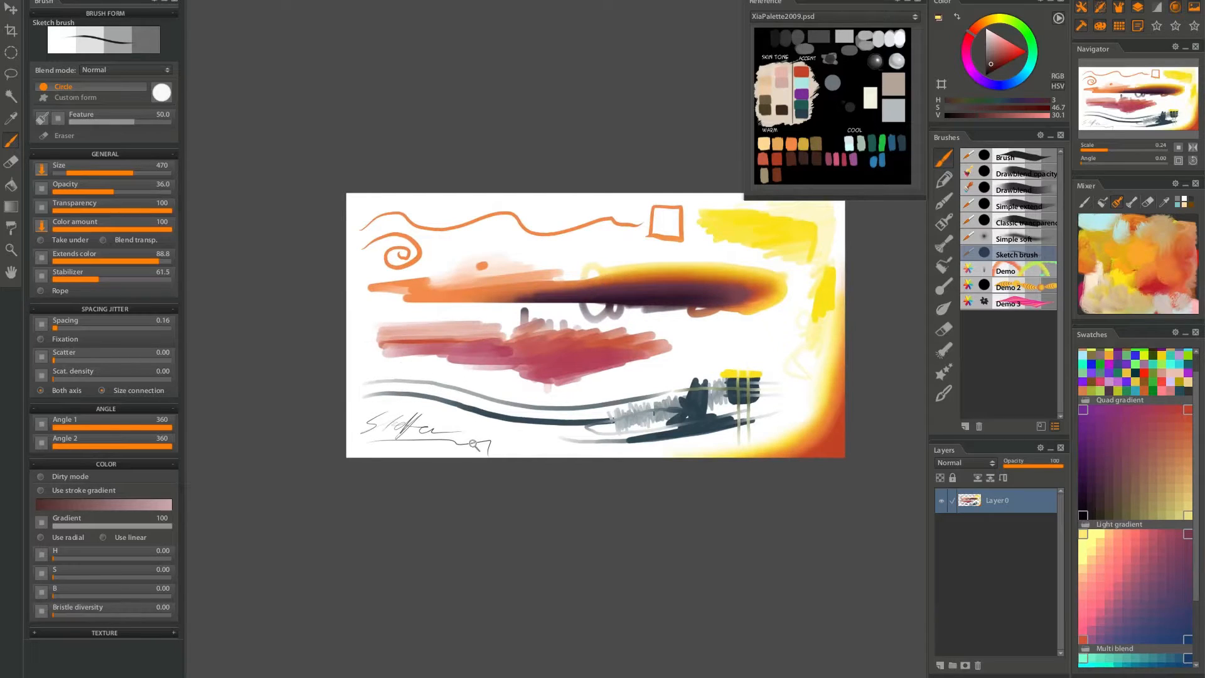
scroll(471, 443, up, 4)
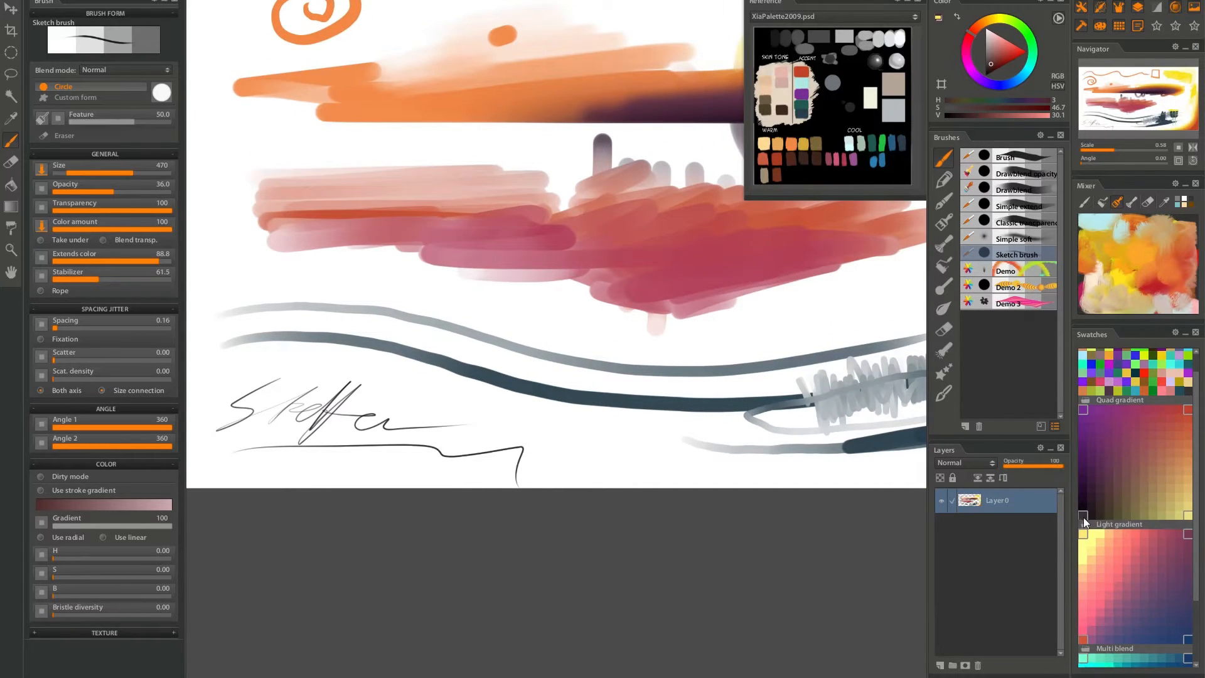
click(1084, 517)
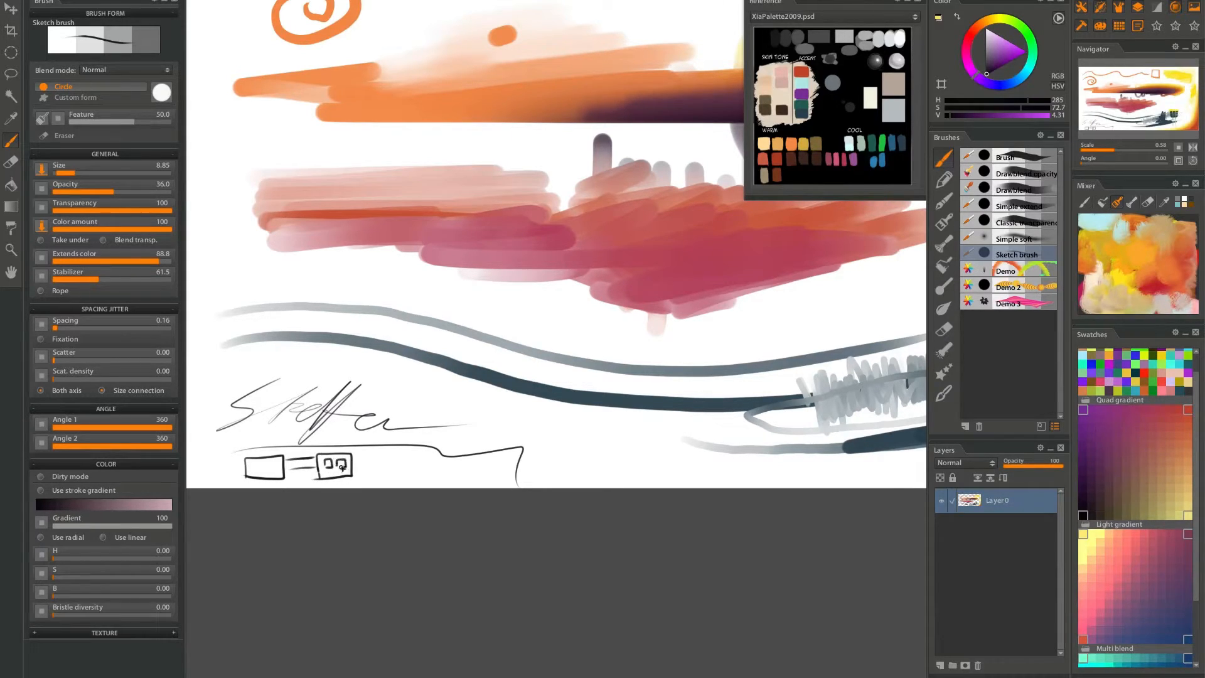
mouse_move(489, 461)
mouse_down()
mouse_move(453, 423)
mouse_move(341, 407)
mouse_up()
mouse_move(488, 348)
mouse_down()
mouse_move(619, 384)
mouse_move(690, 377)
mouse_up()
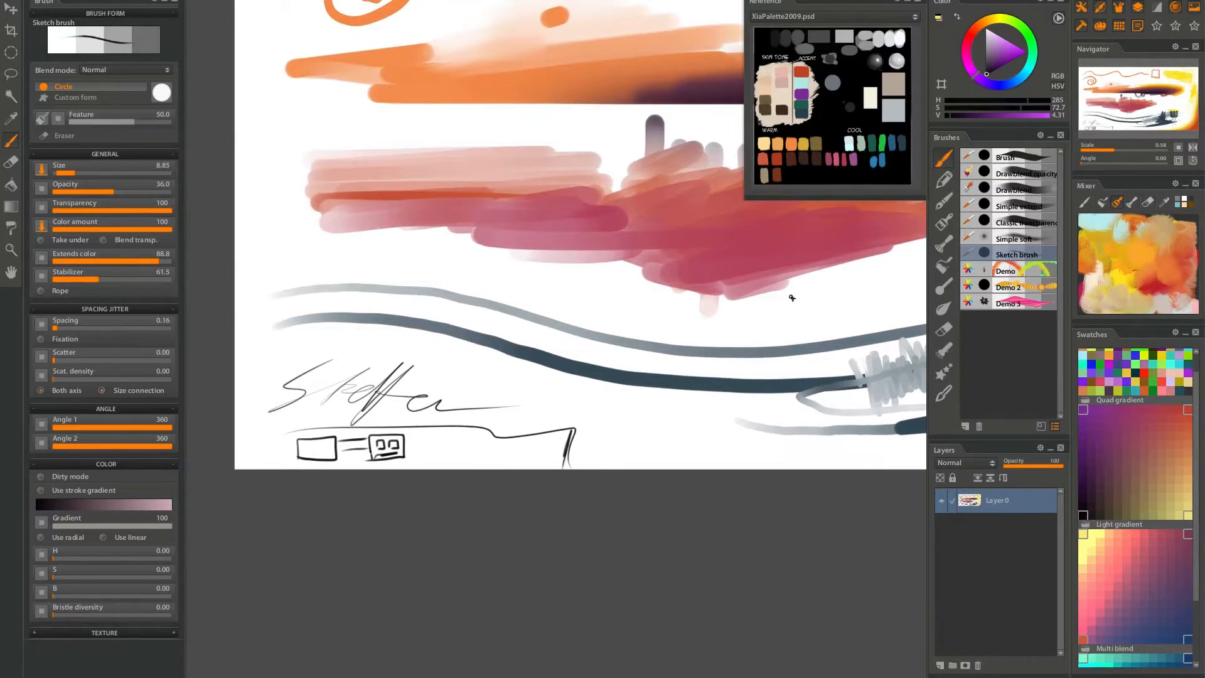
drag(881, 261, 648, 349)
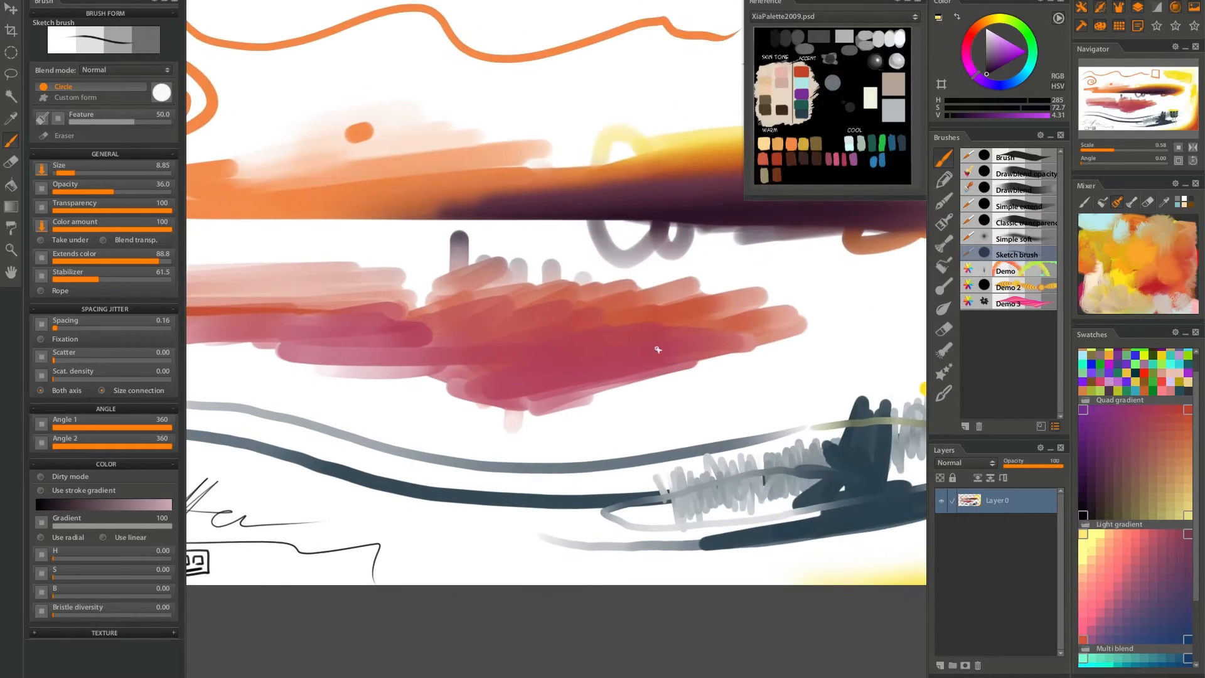
Sample magenta from the canvas, and add a new layer with Layer 0 hidden.
alt+click(648, 350)
mouse_move(778, 351)
mouse_down()
mouse_move(722, 369)
mouse_move(646, 370)
mouse_up()
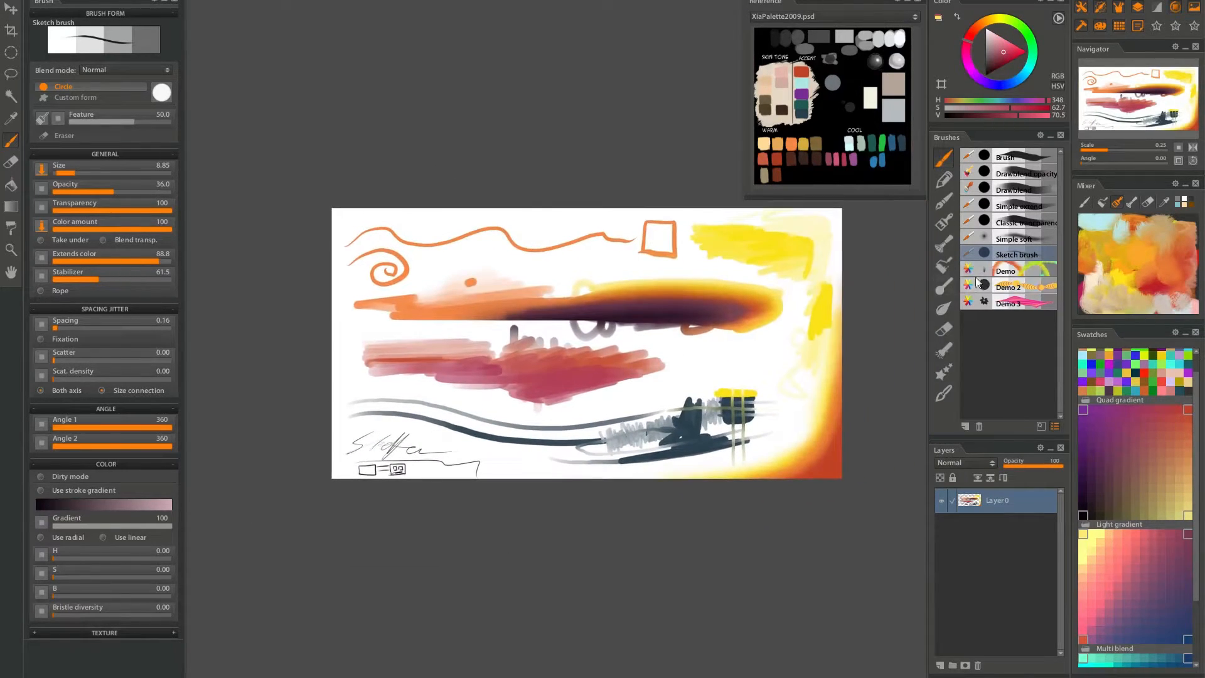
click(1016, 253)
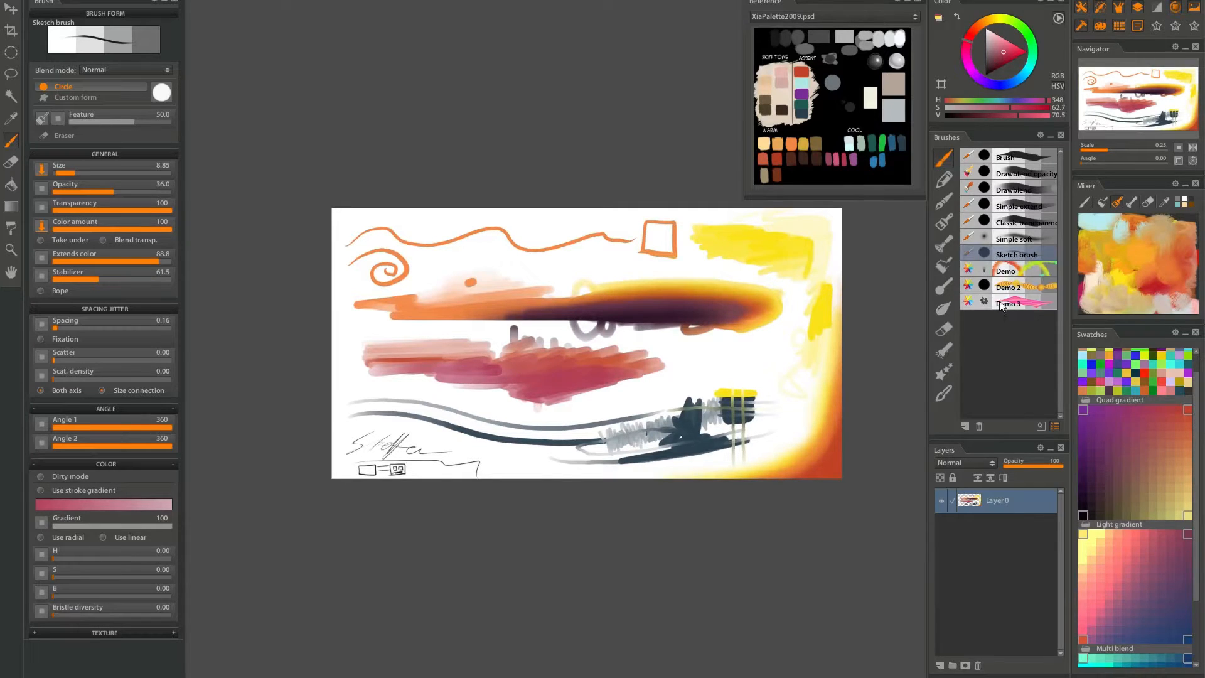
click(941, 664)
click(941, 526)
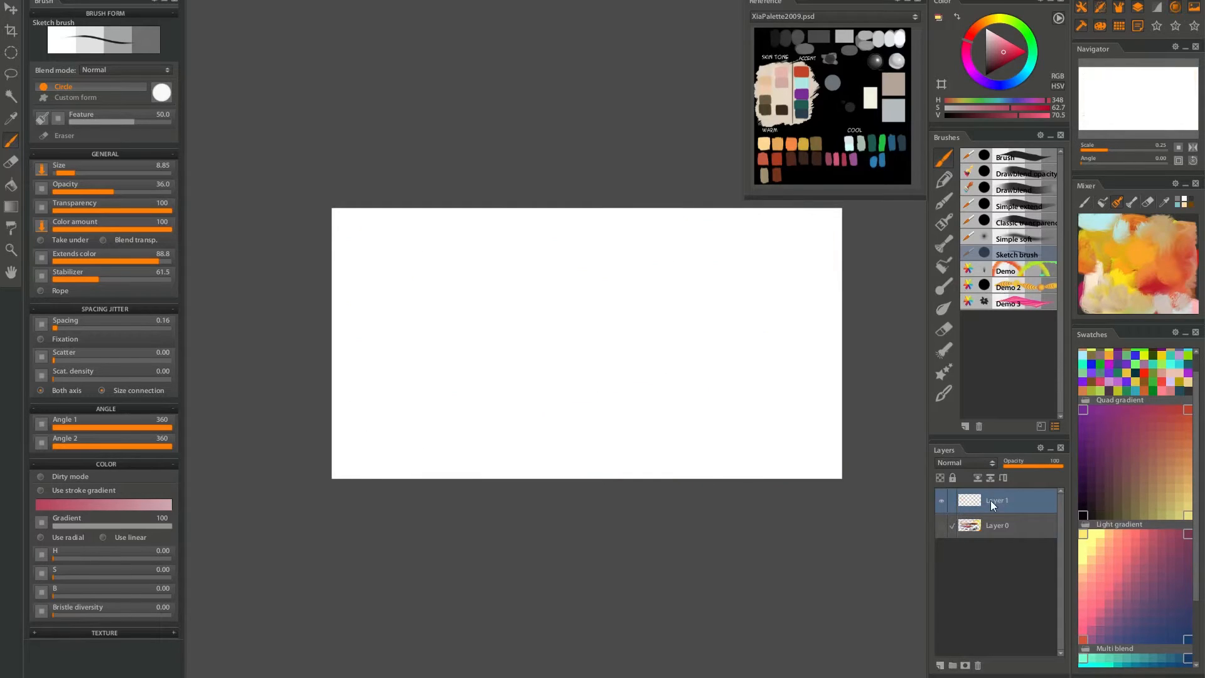
Select the Demo brush preset and paint a looping rainbow border around the canvas edges on Layer 1.
click(1006, 271)
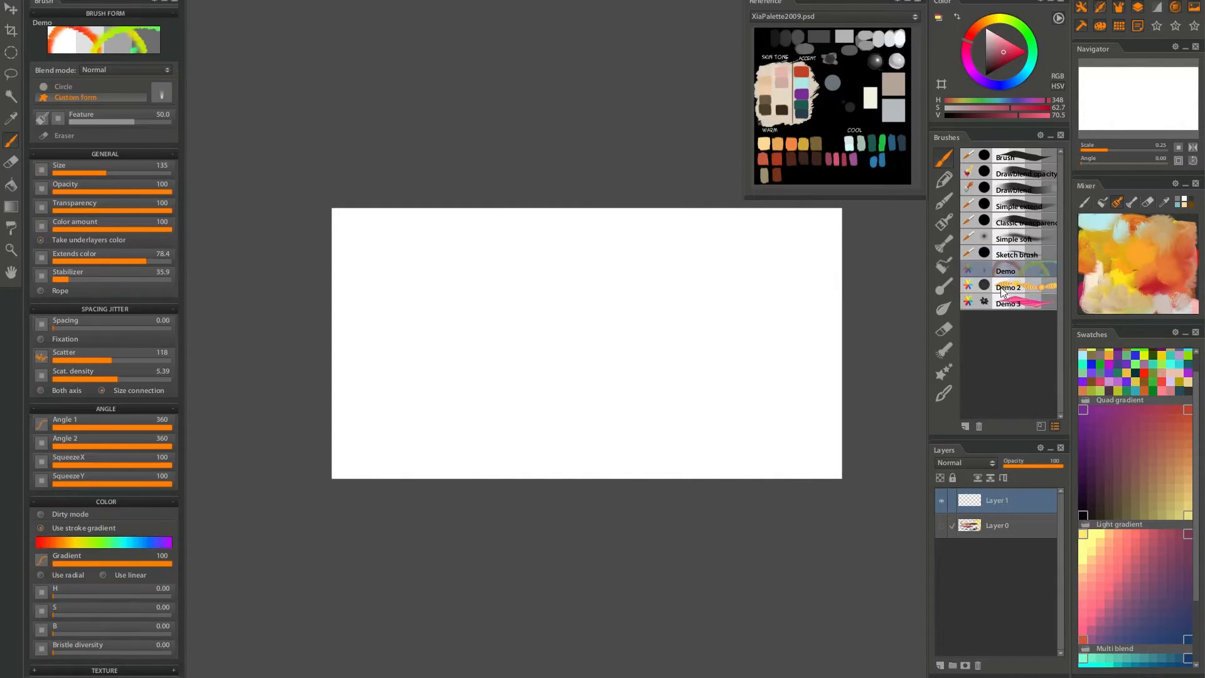
drag(636, 263, 604, 305)
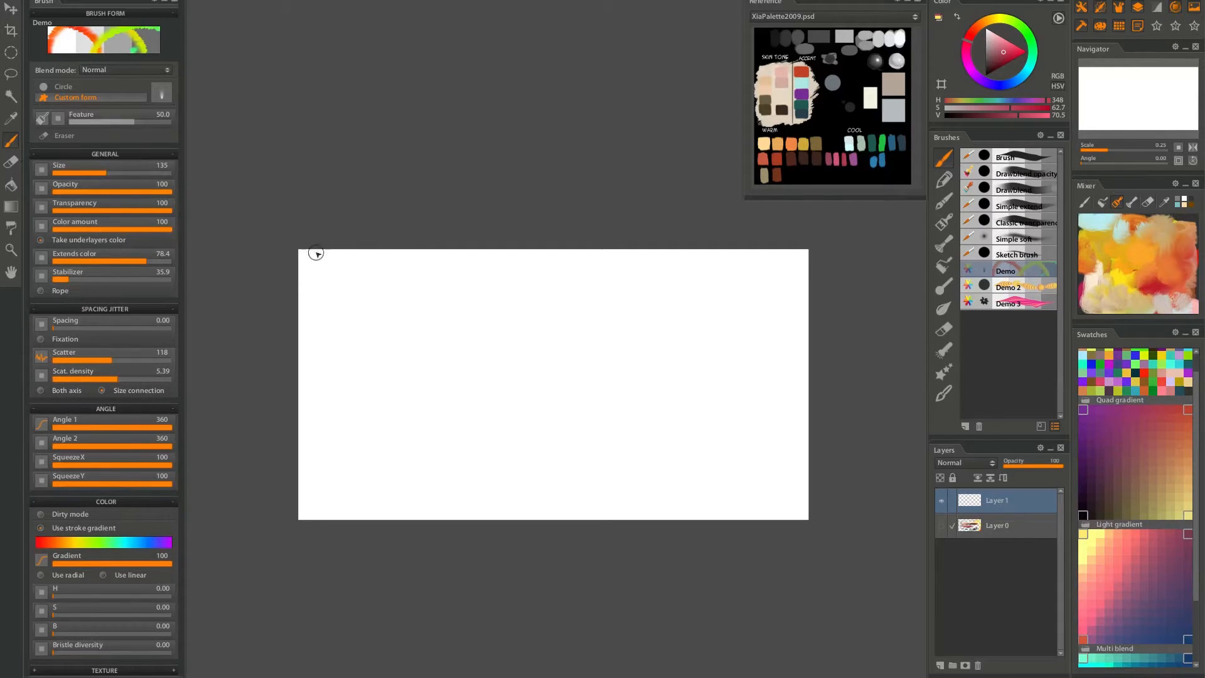
drag(344, 297, 431, 294)
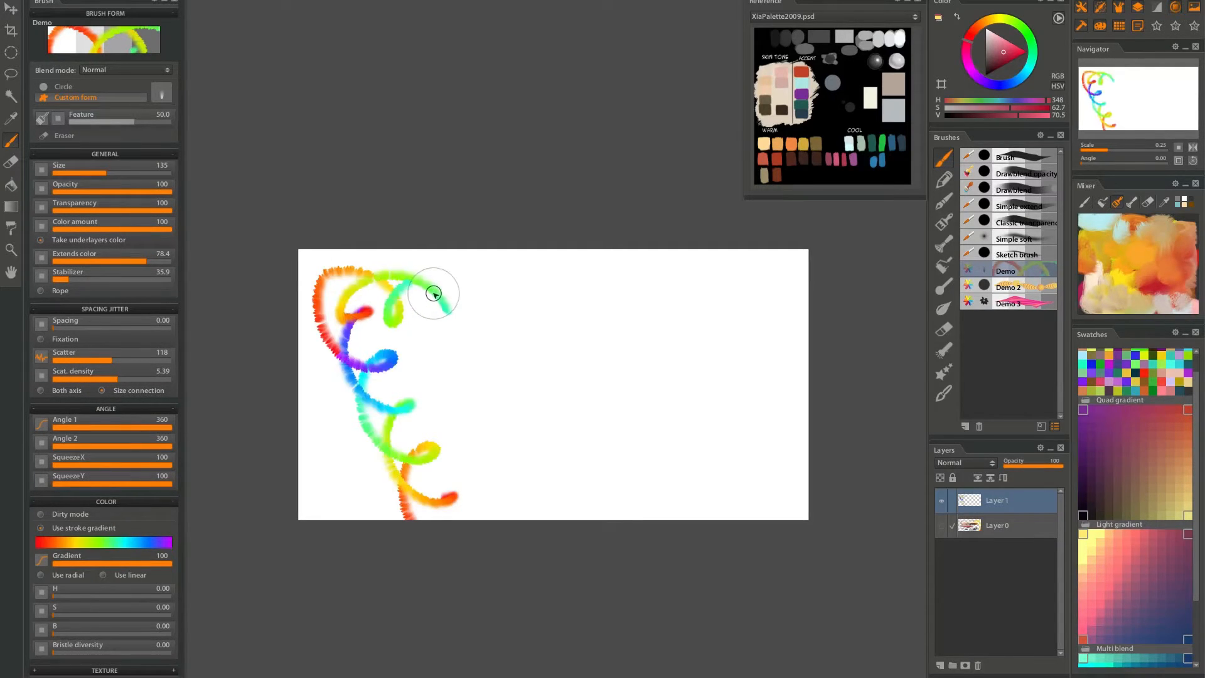
key(ctrl+z)
mouse_move(330, 301)
mouse_down()
mouse_move(687, 297)
mouse_move(752, 304)
mouse_move(759, 348)
mouse_move(756, 461)
mouse_move(516, 489)
mouse_move(343, 490)
mouse_move(334, 314)
mouse_move(347, 270)
mouse_move(558, 255)
mouse_move(793, 262)
mouse_move(805, 359)
mouse_move(800, 497)
mouse_move(762, 526)
mouse_move(338, 530)
mouse_up()
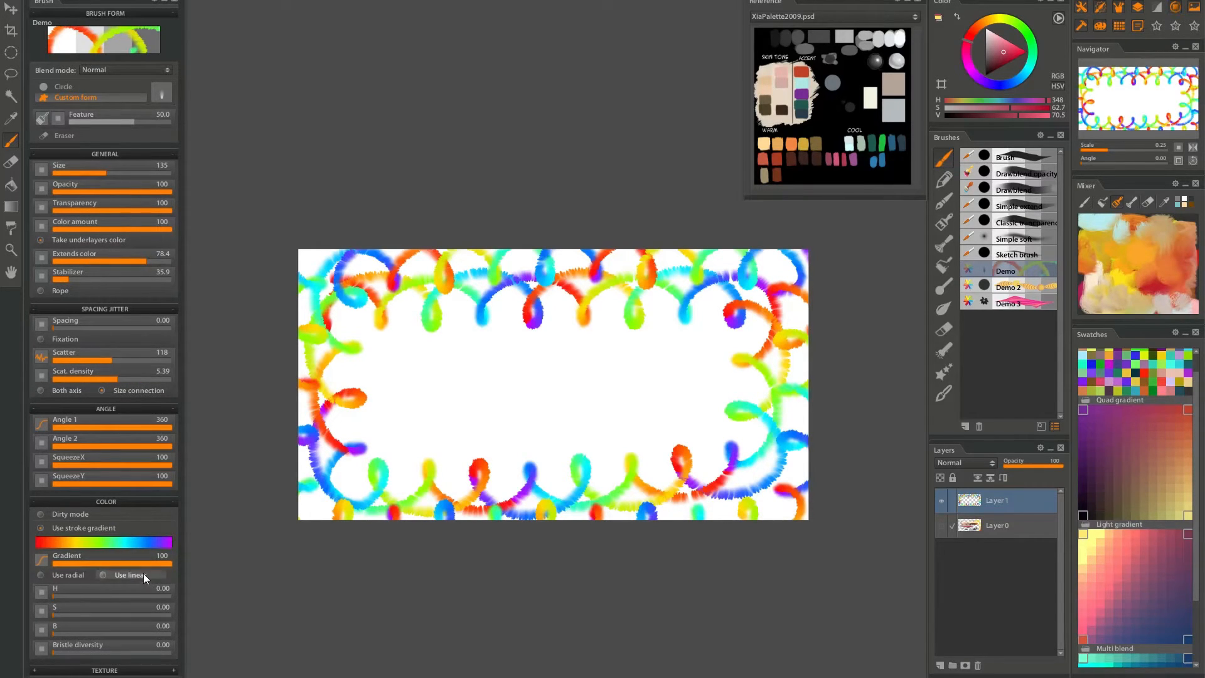
Set the Demo brush's stroke gradient to the blue-to-yellow preset and paint test strokes in the canvas center.
click(92, 539)
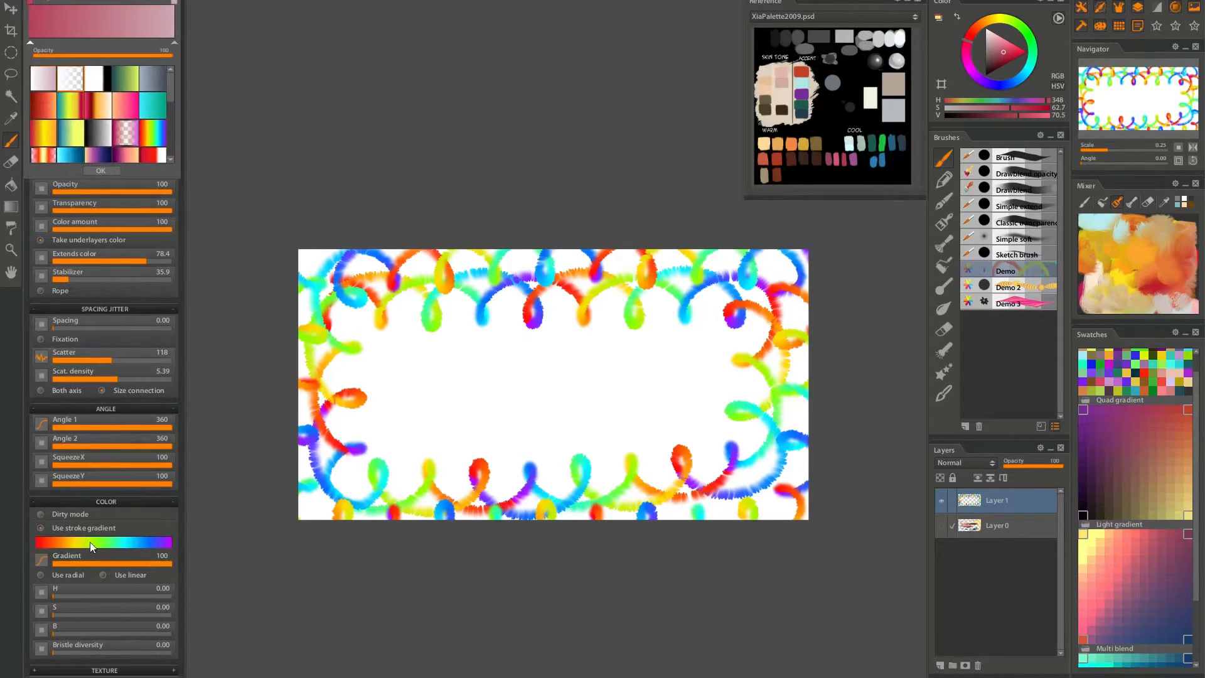
click(73, 134)
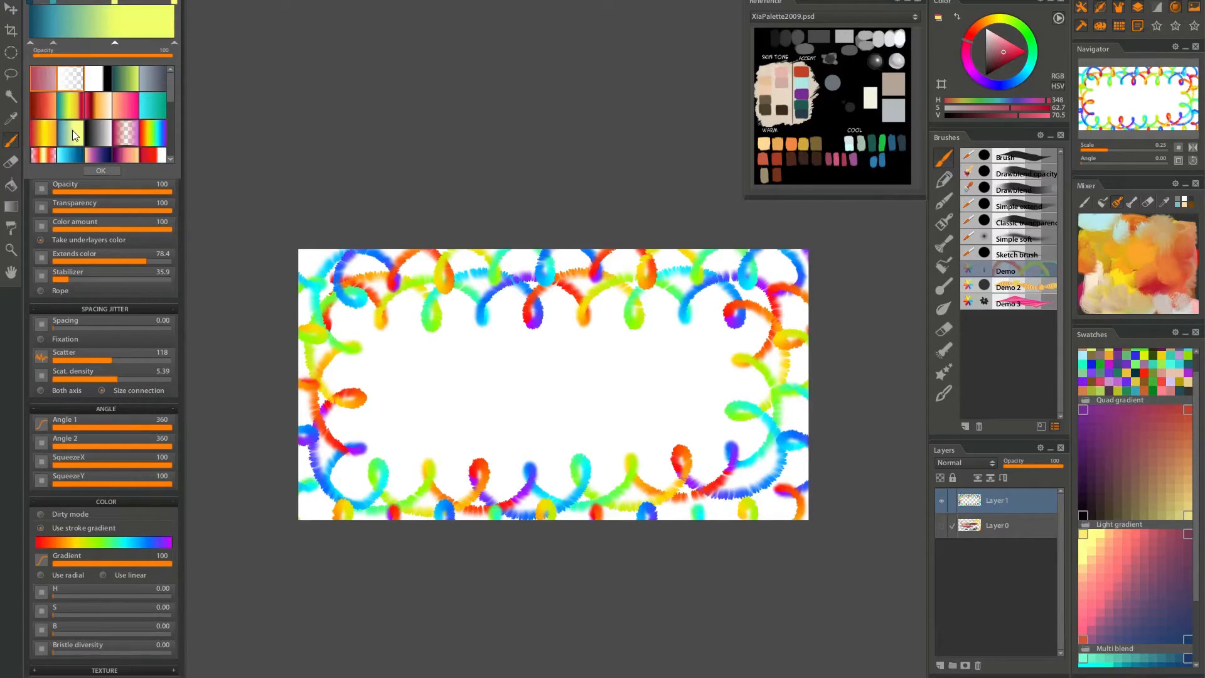
click(408, 346)
mouse_move(425, 344)
mouse_down()
mouse_move(383, 383)
mouse_move(410, 437)
mouse_move(728, 432)
mouse_move(721, 344)
mouse_move(576, 342)
mouse_up()
mouse_move(402, 350)
mouse_down()
mouse_move(375, 331)
mouse_move(398, 320)
mouse_move(414, 345)
mouse_up()
mouse_move(406, 409)
mouse_down()
mouse_move(456, 416)
mouse_move(730, 386)
mouse_up()
drag(592, 369, 389, 377)
Undo the blue-to-yellow test strokes in the center.
key(ctrl+z)
key(ctrl+z)
key(ctrl+z)
key(ctrl+z)
key(ctrl+z)
key(ctrl+z)
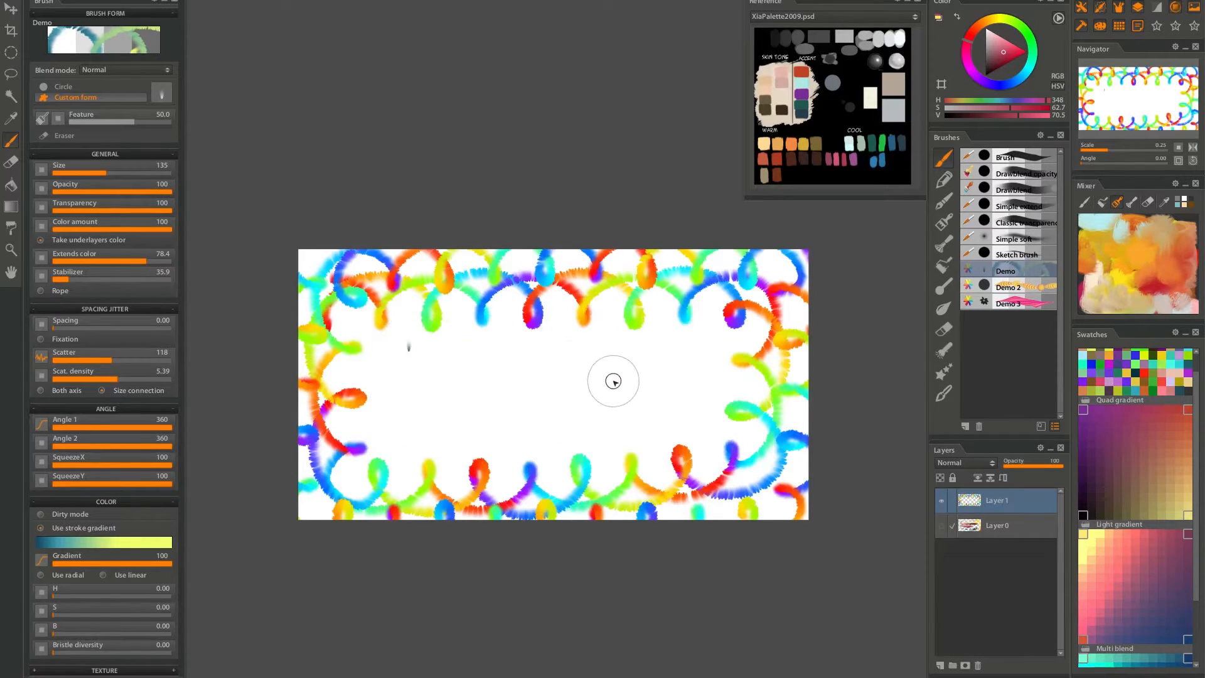
Set the Demo brush's stroke gradient to the peach, purple and navy preset.
click(74, 542)
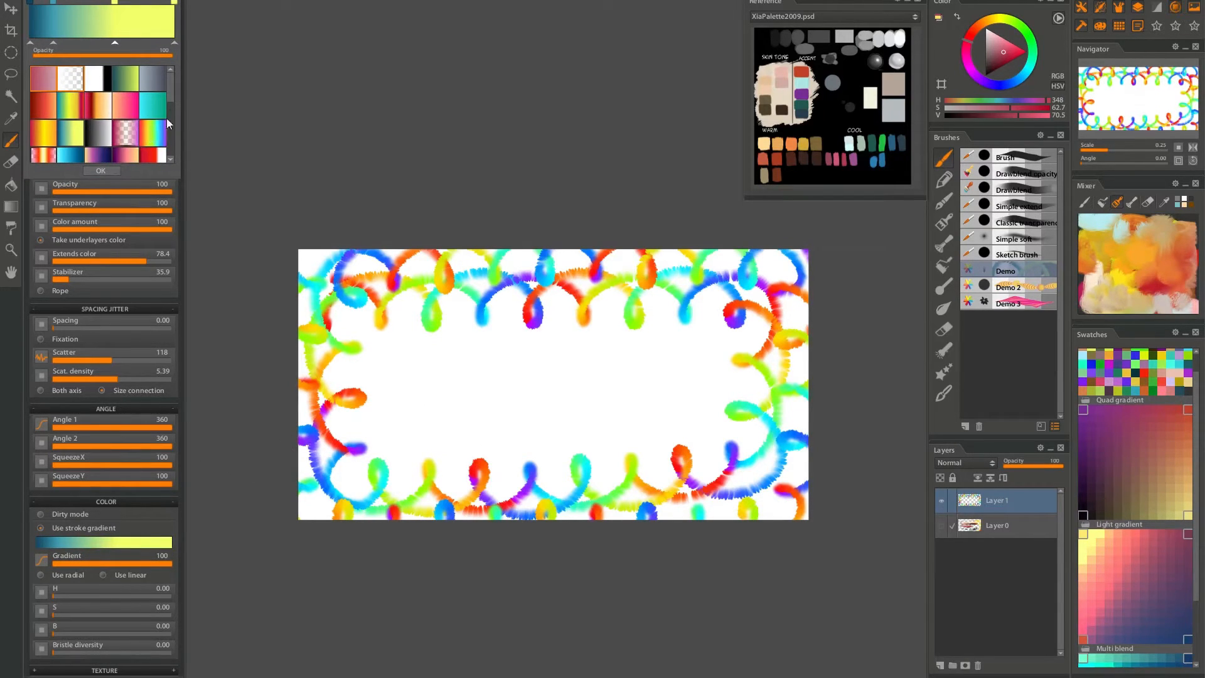
mouse_move(172, 93)
mouse_down()
mouse_move(176, 134)
mouse_move(172, 108)
mouse_up()
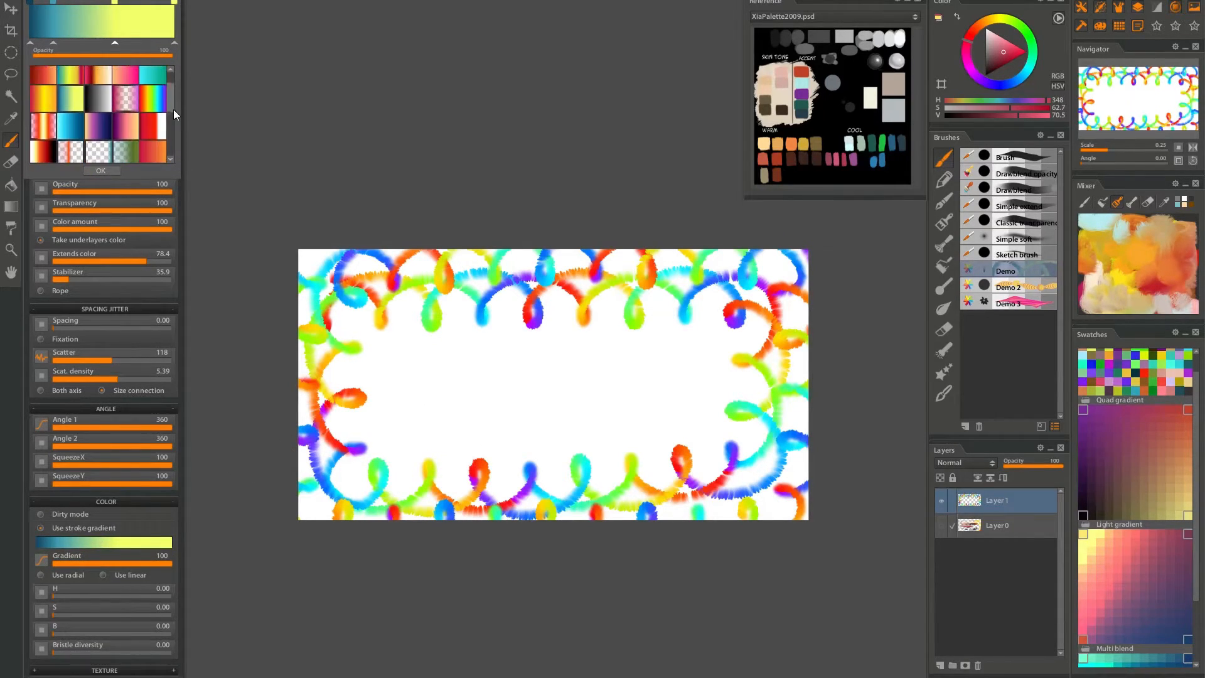
click(99, 118)
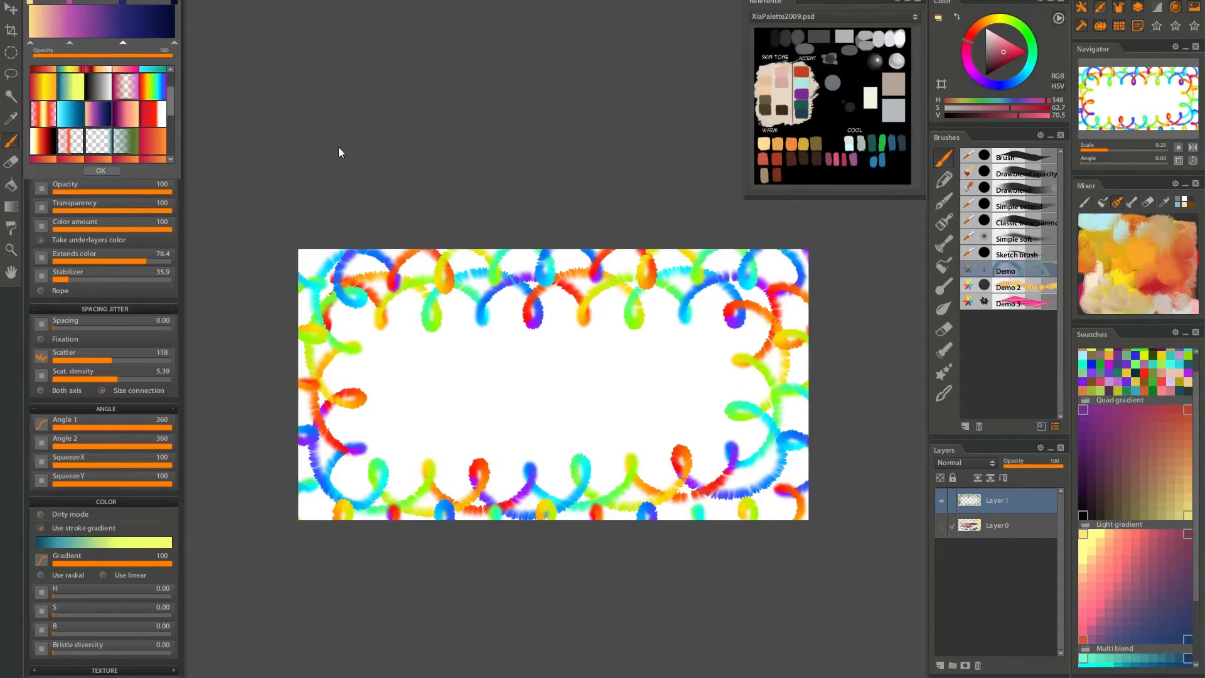
click(424, 345)
Paint dense peach-to-navy curls across the middle of Layer 1 and undo them.
mouse_move(563, 342)
mouse_down()
mouse_move(324, 350)
mouse_move(733, 353)
mouse_move(274, 346)
mouse_move(745, 329)
mouse_move(787, 353)
mouse_move(621, 349)
mouse_move(327, 385)
mouse_move(731, 376)
mouse_move(685, 387)
mouse_move(313, 397)
mouse_move(797, 393)
mouse_move(759, 409)
mouse_move(296, 444)
mouse_move(674, 414)
mouse_move(801, 435)
mouse_move(429, 452)
mouse_move(400, 419)
mouse_up()
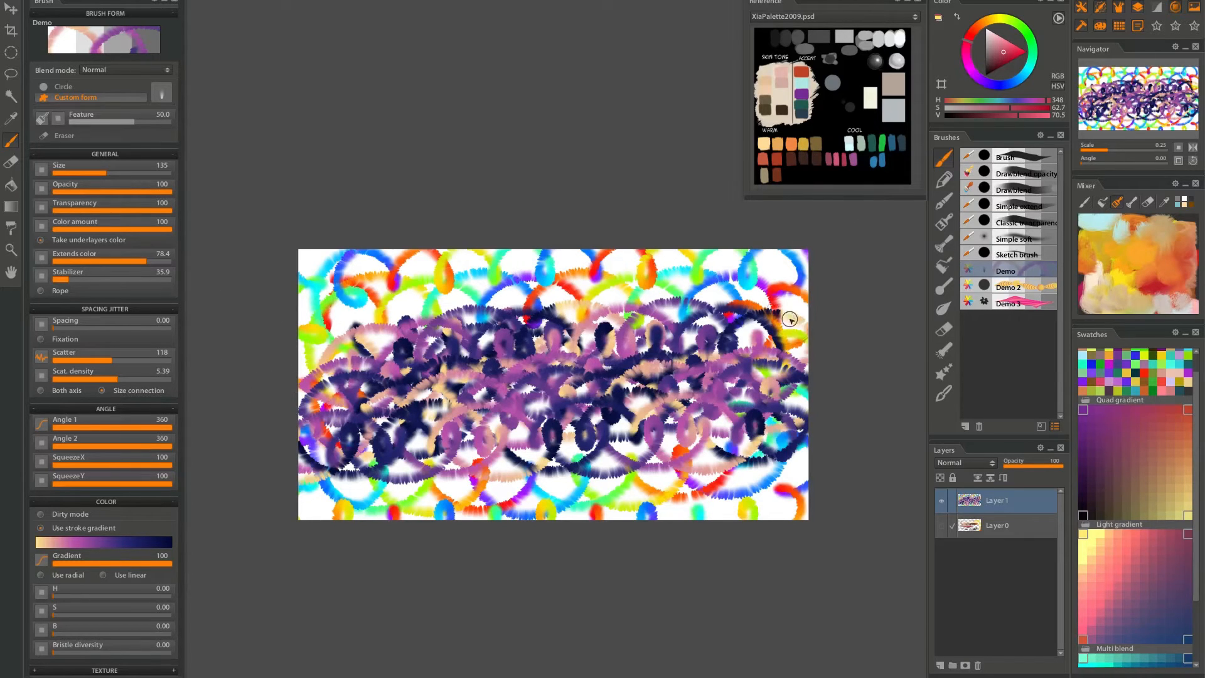
key(ctrl+z)
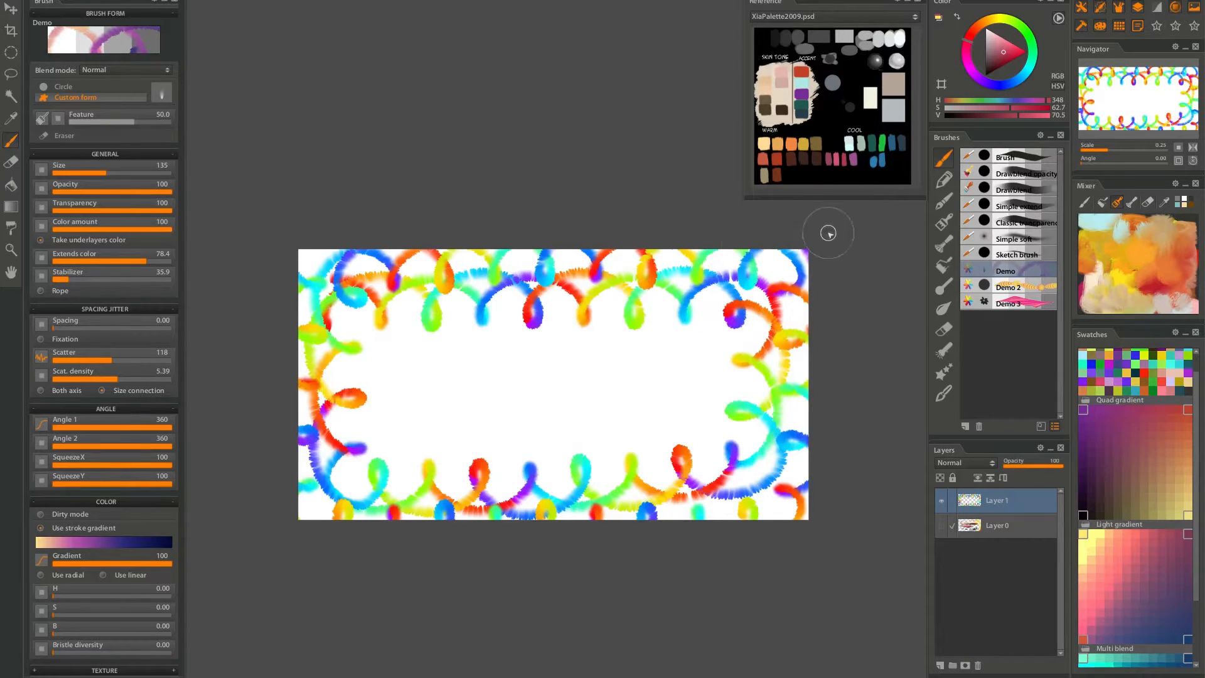
Select the Demo 2 brush and paint a long horizontal beaded stroke in the upper part of the blank center.
click(1016, 288)
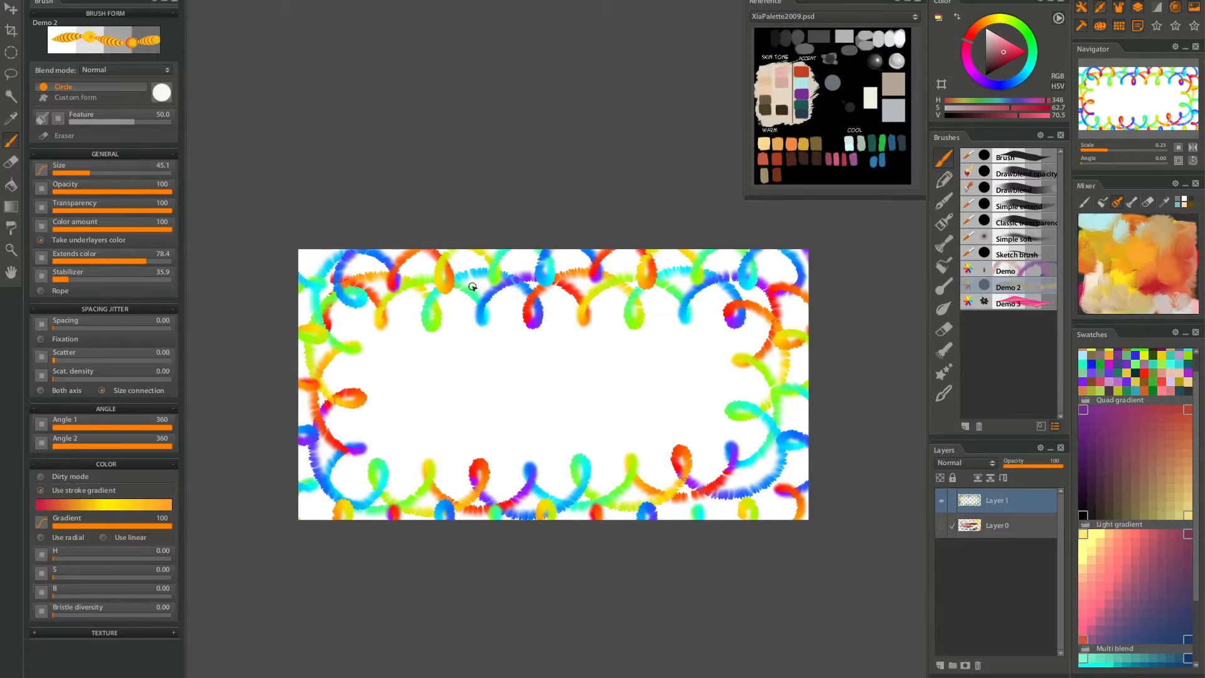
drag(454, 354, 642, 354)
key(ctrl+z)
mouse_move(420, 347)
mouse_down()
mouse_move(451, 349)
mouse_move(444, 357)
mouse_up()
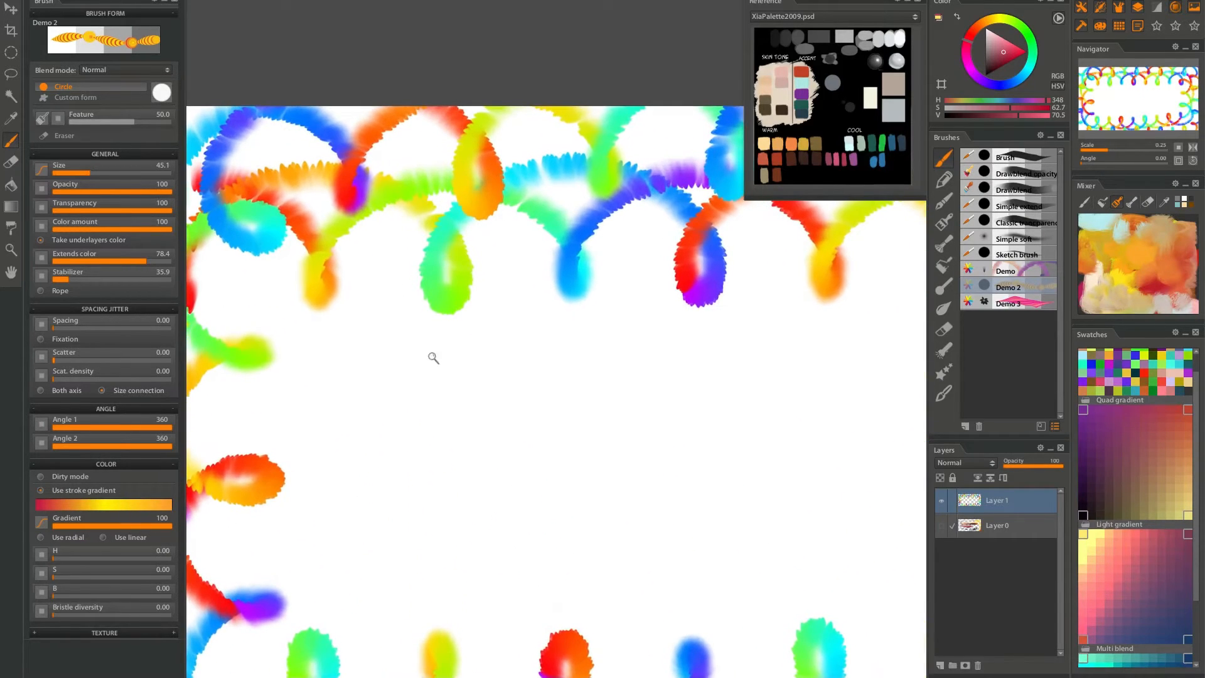
mouse_move(332, 349)
mouse_down()
mouse_move(734, 350)
mouse_move(891, 367)
mouse_up()
drag(748, 391, 683, 380)
Add short leaf-like Demo 2 strokes above and below the first three beads of the horizontal strand.
mouse_move(299, 354)
mouse_down()
mouse_move(293, 402)
mouse_move(302, 388)
mouse_up()
key(ctrl+z)
drag(324, 344, 335, 362)
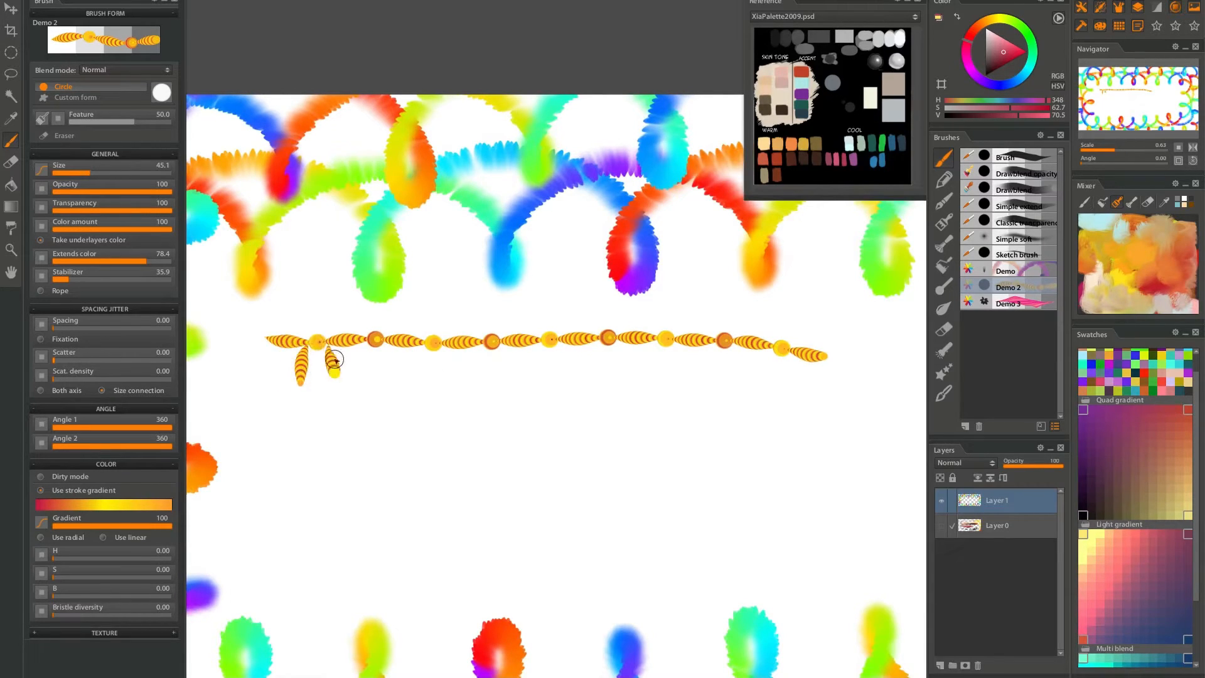
mouse_move(331, 301)
mouse_down()
mouse_move(328, 336)
mouse_move(303, 337)
mouse_move(362, 302)
mouse_move(400, 304)
mouse_up()
mouse_move(367, 349)
mouse_down()
mouse_move(363, 376)
mouse_move(389, 378)
mouse_up()
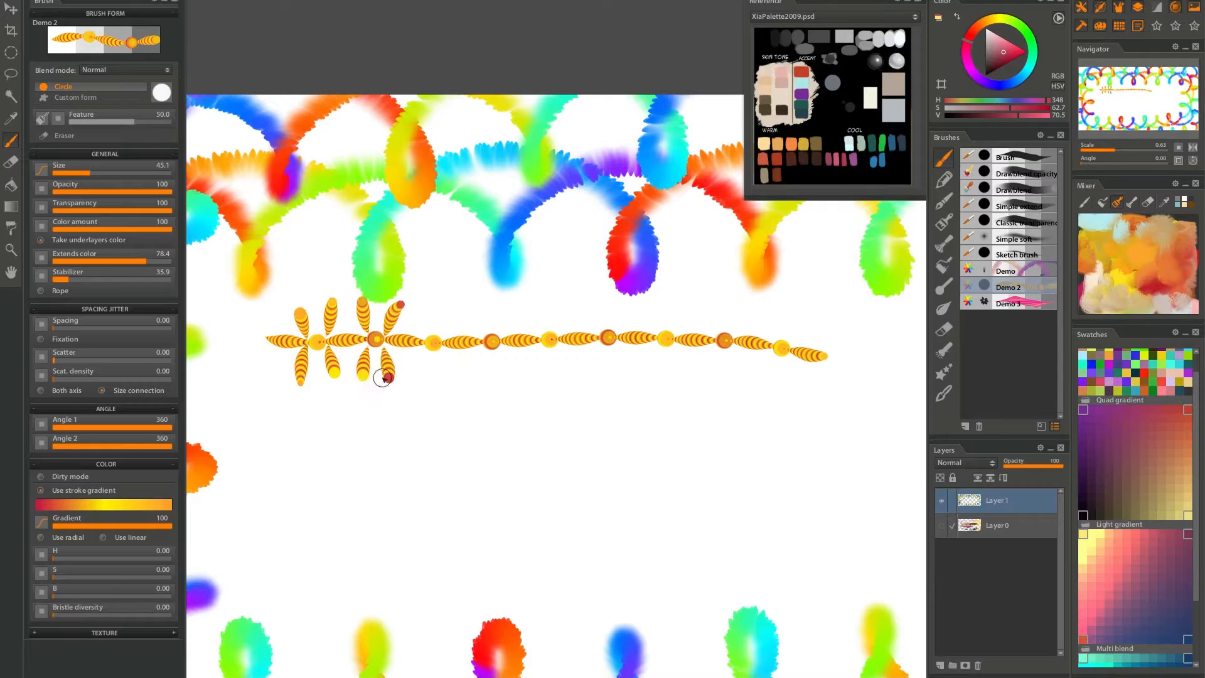
mouse_move(429, 333)
mouse_down()
mouse_move(436, 307)
mouse_move(462, 294)
mouse_up()
mouse_move(424, 349)
mouse_down()
mouse_move(424, 376)
mouse_move(449, 379)
mouse_up()
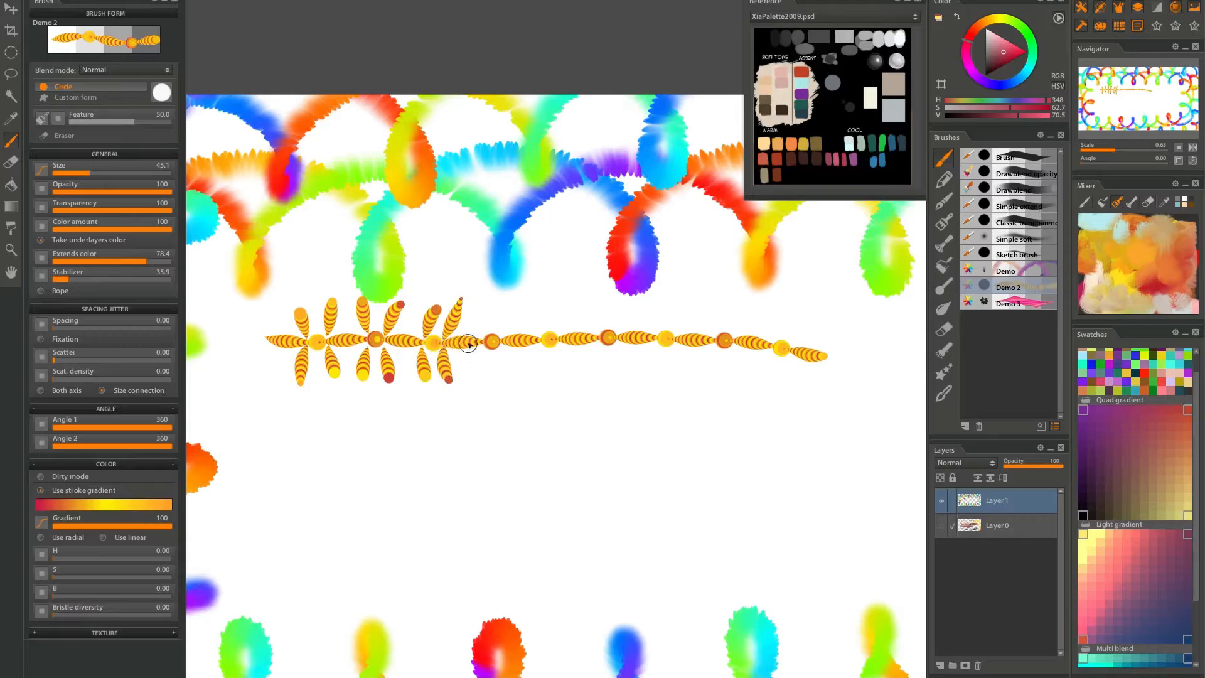
Continue the leaf-like strokes to the strand's middle and paint a narrow looped beaded stroke below its right end.
mouse_move(482, 341)
mouse_down()
mouse_move(534, 296)
mouse_move(500, 340)
mouse_move(508, 291)
mouse_up()
mouse_move(482, 349)
mouse_down()
mouse_move(489, 379)
mouse_move(503, 368)
mouse_move(507, 379)
mouse_up()
drag(540, 335, 553, 291)
drag(559, 338, 565, 297)
drag(423, 390, 359, 420)
mouse_move(477, 375)
mouse_down()
mouse_move(478, 410)
mouse_move(498, 399)
mouse_move(554, 418)
mouse_move(831, 405)
mouse_move(857, 410)
mouse_move(869, 429)
mouse_move(691, 445)
mouse_move(533, 443)
mouse_move(527, 413)
mouse_up()
mouse_move(747, 430)
mouse_down()
mouse_move(560, 409)
mouse_move(741, 377)
mouse_move(633, 397)
mouse_move(656, 401)
mouse_up()
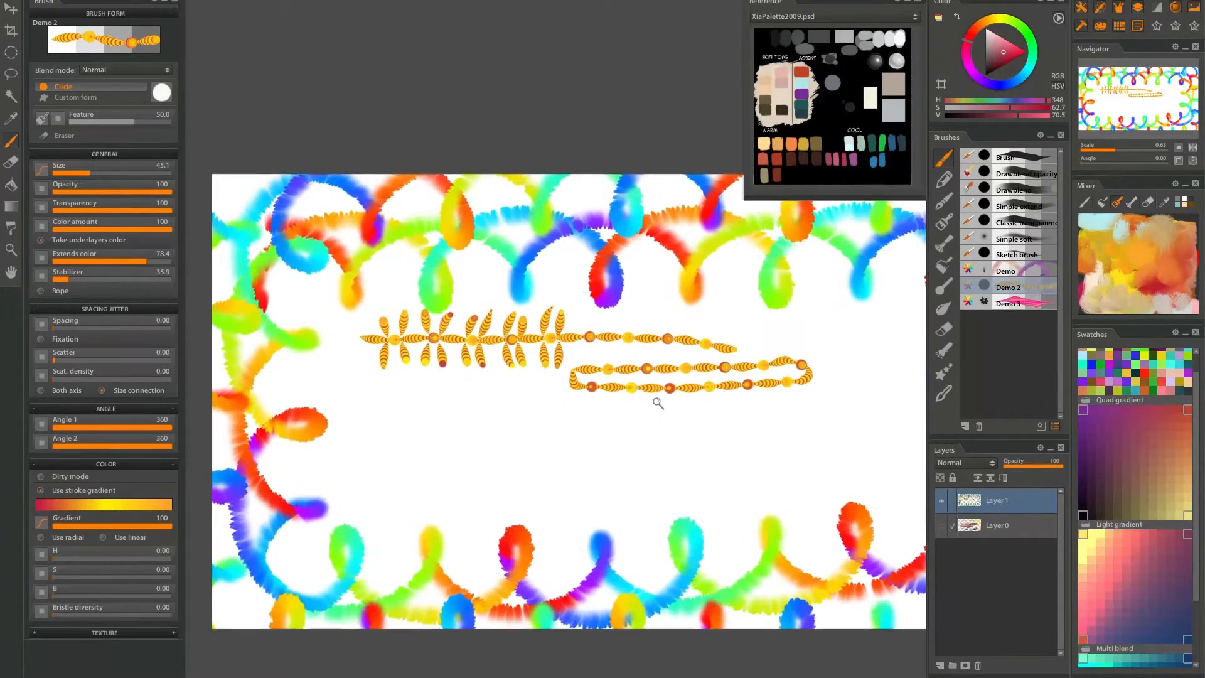
Select the Demo 3 brush and paint a looping, handwriting-like pink stroke below the beaded strands.
click(1022, 303)
drag(701, 383, 697, 324)
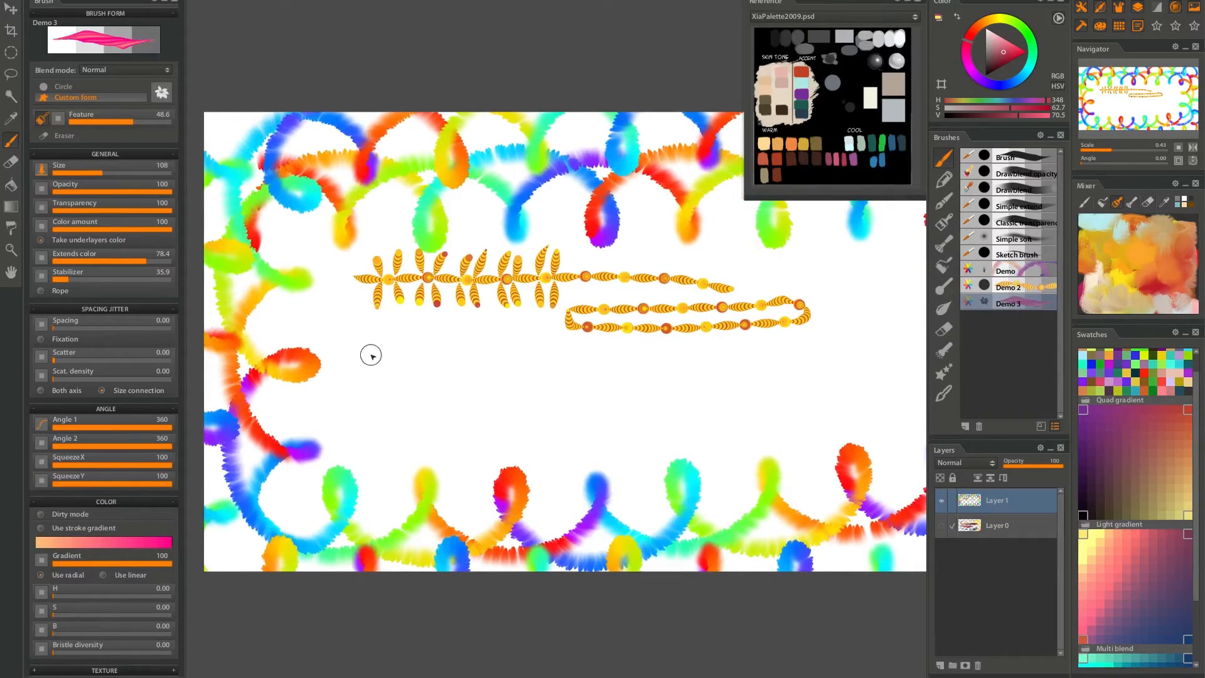
mouse_move(388, 361)
mouse_down()
mouse_move(607, 378)
mouse_move(500, 395)
mouse_move(405, 359)
mouse_move(406, 370)
mouse_move(546, 352)
mouse_move(406, 379)
mouse_move(427, 435)
mouse_move(442, 355)
mouse_move(374, 378)
mouse_move(437, 393)
mouse_move(438, 417)
mouse_move(587, 327)
mouse_up()
key(ctrl+z)
key(ctrl+z)
Examine the radial gradient shading and ribbed bristle texture along the pink Demo 3 stroke.
scroll(390, 350, up, 5)
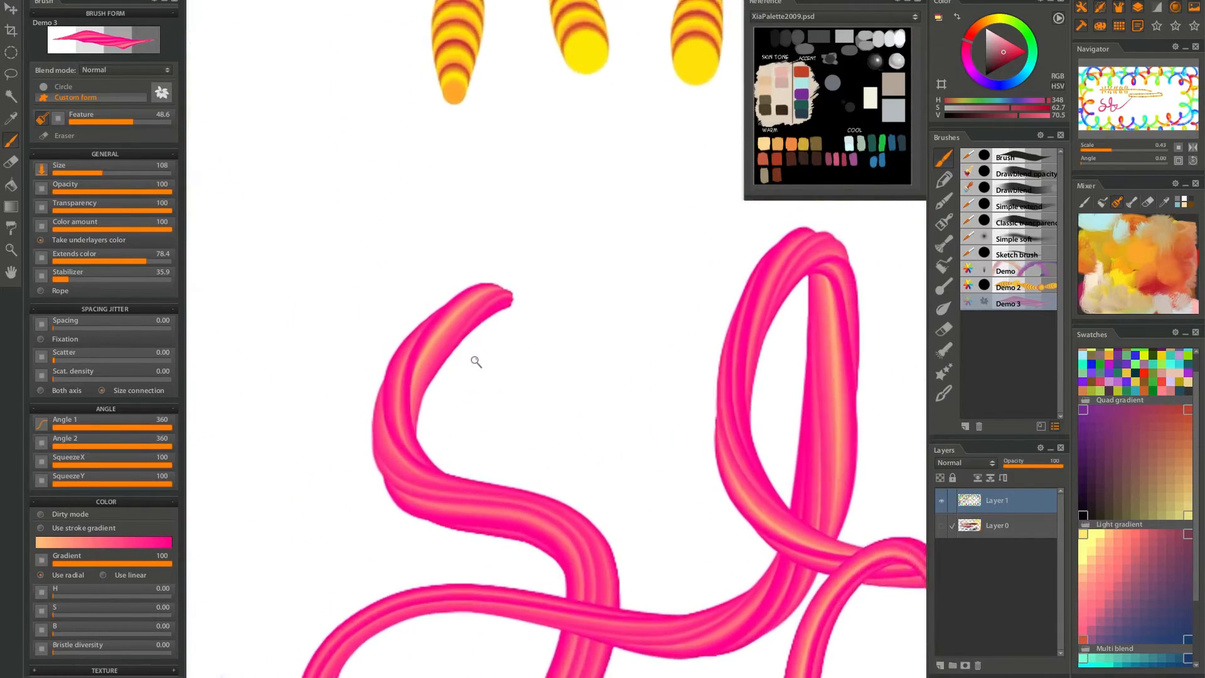
scroll(500, 302, down, 5)
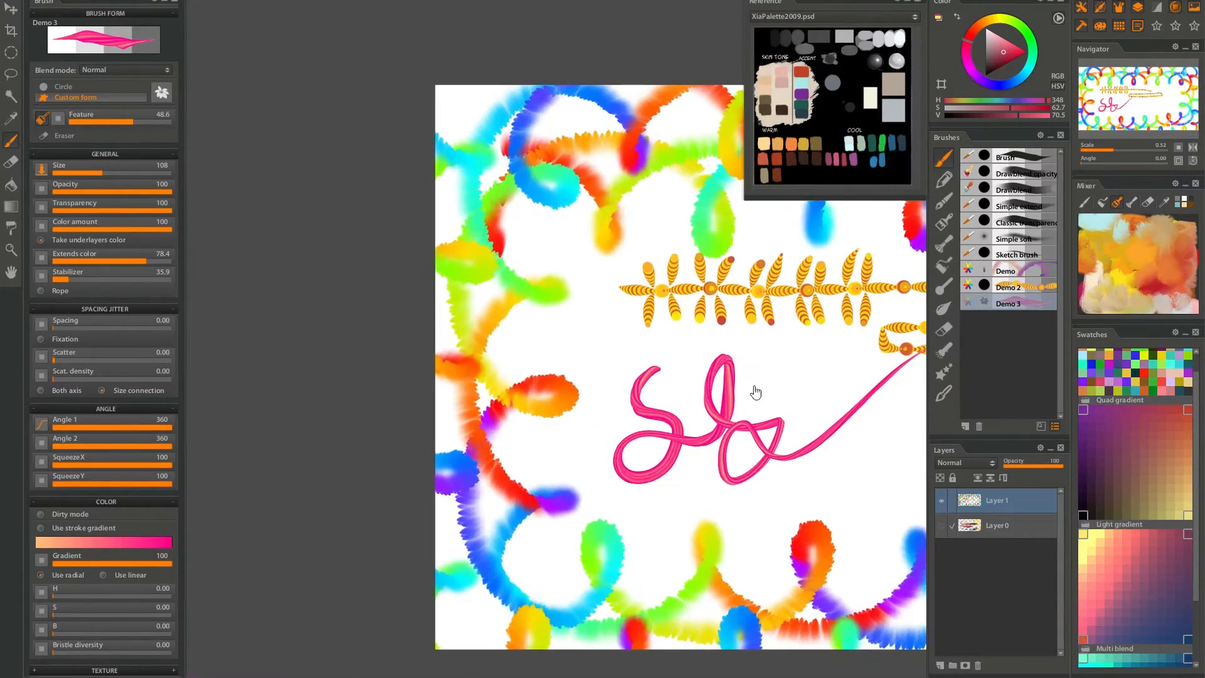
drag(619, 435, 564, 416)
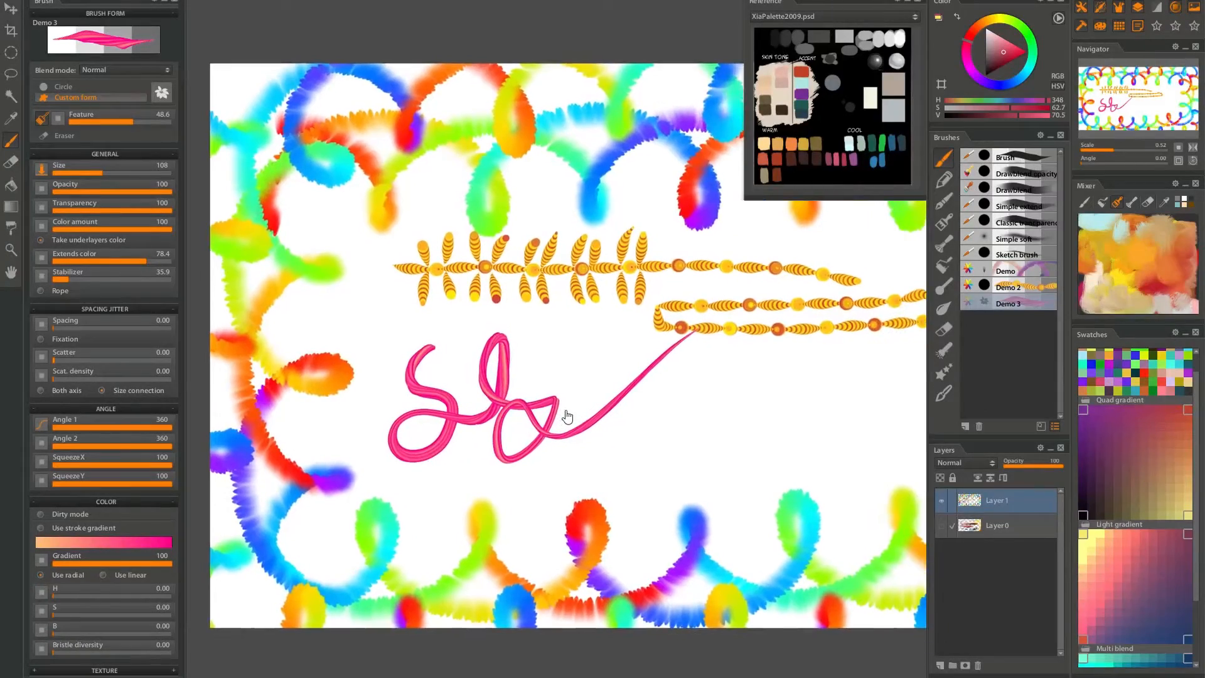
drag(409, 409, 446, 405)
mouse_move(549, 396)
mouse_down()
mouse_move(477, 399)
mouse_move(534, 388)
mouse_up()
drag(632, 395, 509, 427)
mouse_move(753, 474)
mouse_down()
mouse_move(410, 402)
mouse_move(450, 495)
mouse_move(417, 497)
mouse_move(650, 427)
mouse_move(576, 450)
mouse_move(655, 443)
mouse_move(660, 496)
mouse_move(726, 447)
mouse_move(756, 499)
mouse_up()
key(ctrl+z)
drag(498, 466, 448, 358)
drag(343, 342, 415, 344)
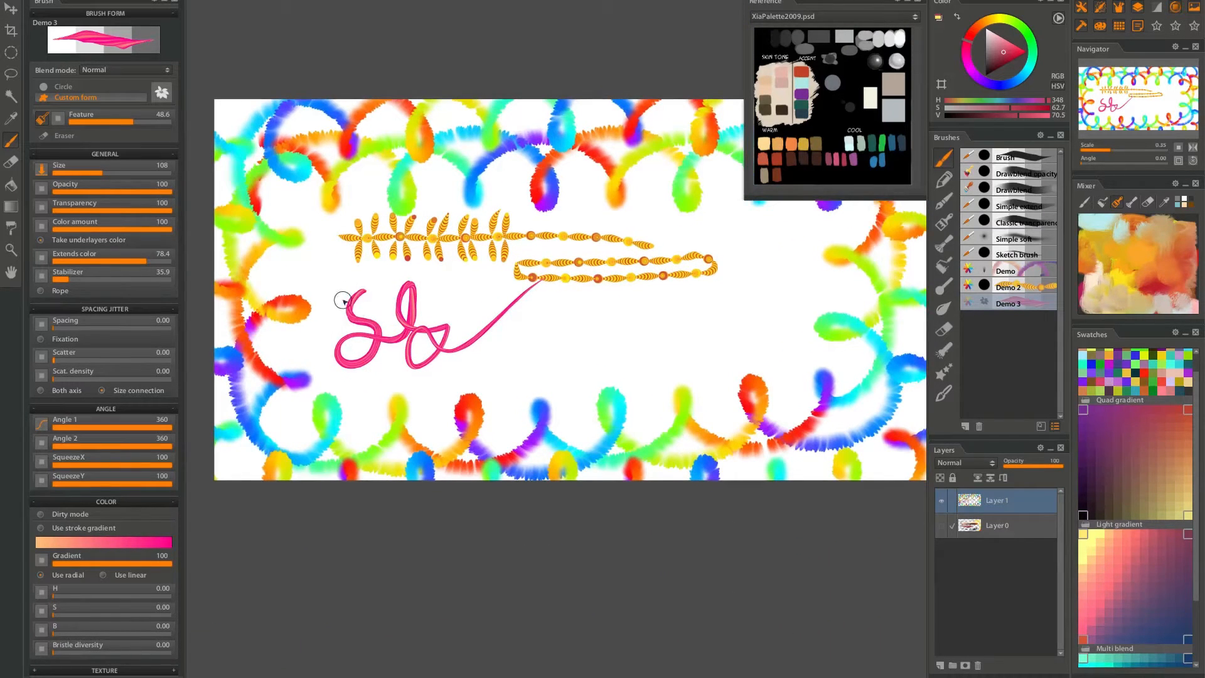
mouse_move(352, 356)
mouse_down()
mouse_move(430, 350)
mouse_move(421, 385)
mouse_up()
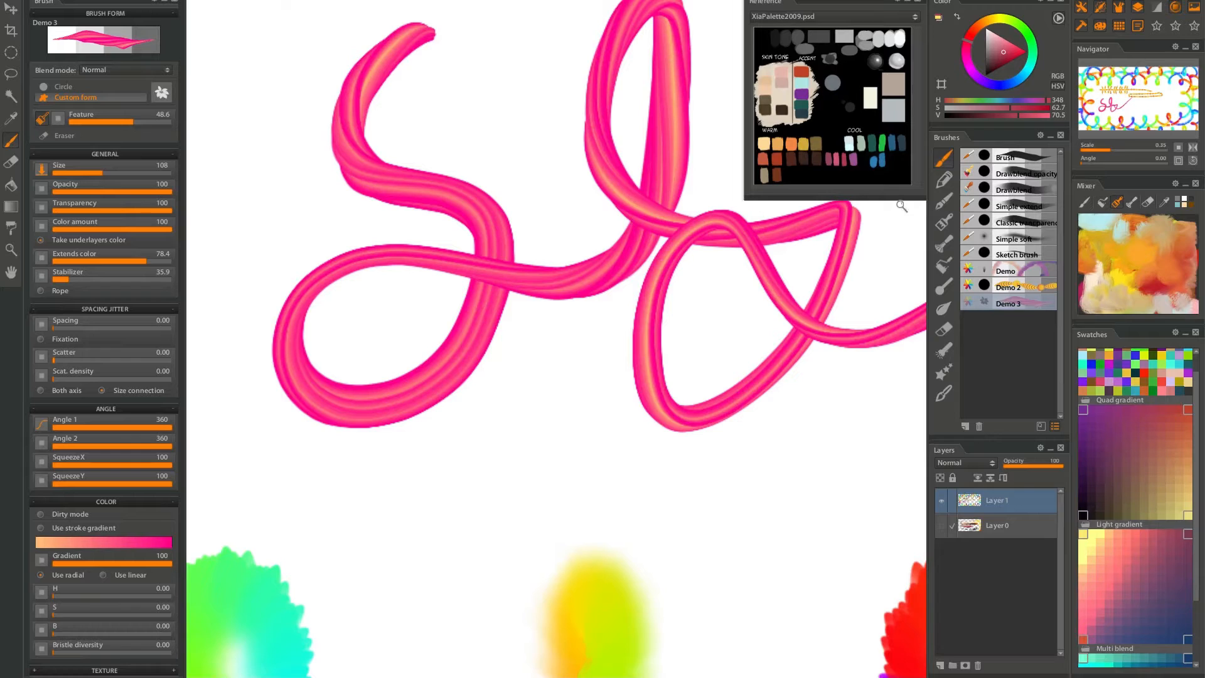
mouse_move(777, 330)
mouse_down()
mouse_move(500, 382)
mouse_move(475, 367)
mouse_up()
mouse_move(721, 305)
mouse_down()
mouse_move(412, 436)
mouse_move(700, 335)
mouse_up()
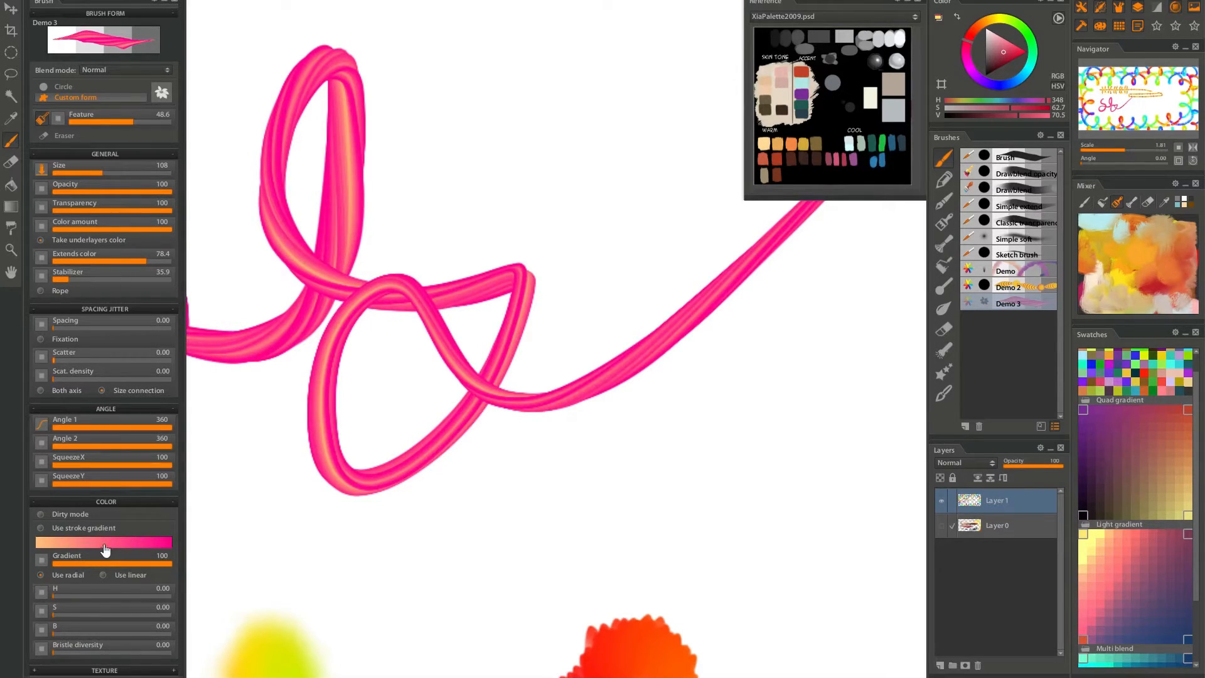
drag(465, 313, 354, 415)
mouse_move(475, 372)
mouse_down()
mouse_move(428, 393)
mouse_move(452, 350)
mouse_up()
Pick a dark grey color and set the Demo 3 brush's gradient to the hard-edged white-and-black preset.
drag(995, 63, 977, 66)
click(136, 541)
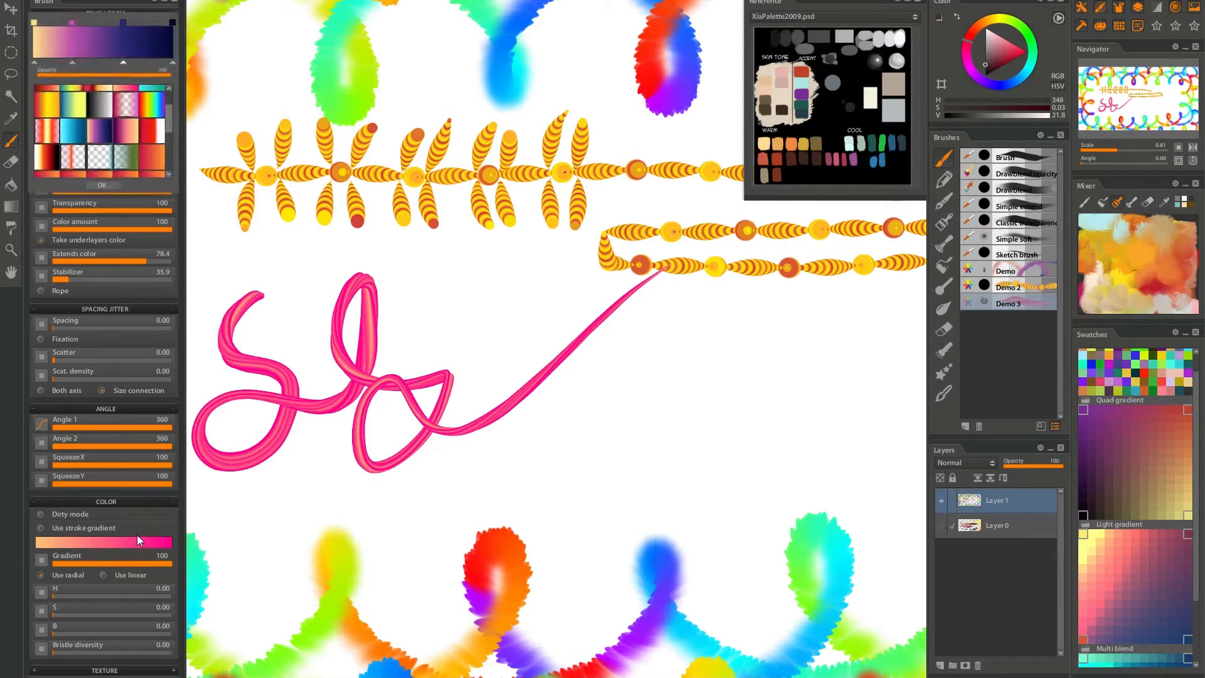
scroll(171, 108, up, 2)
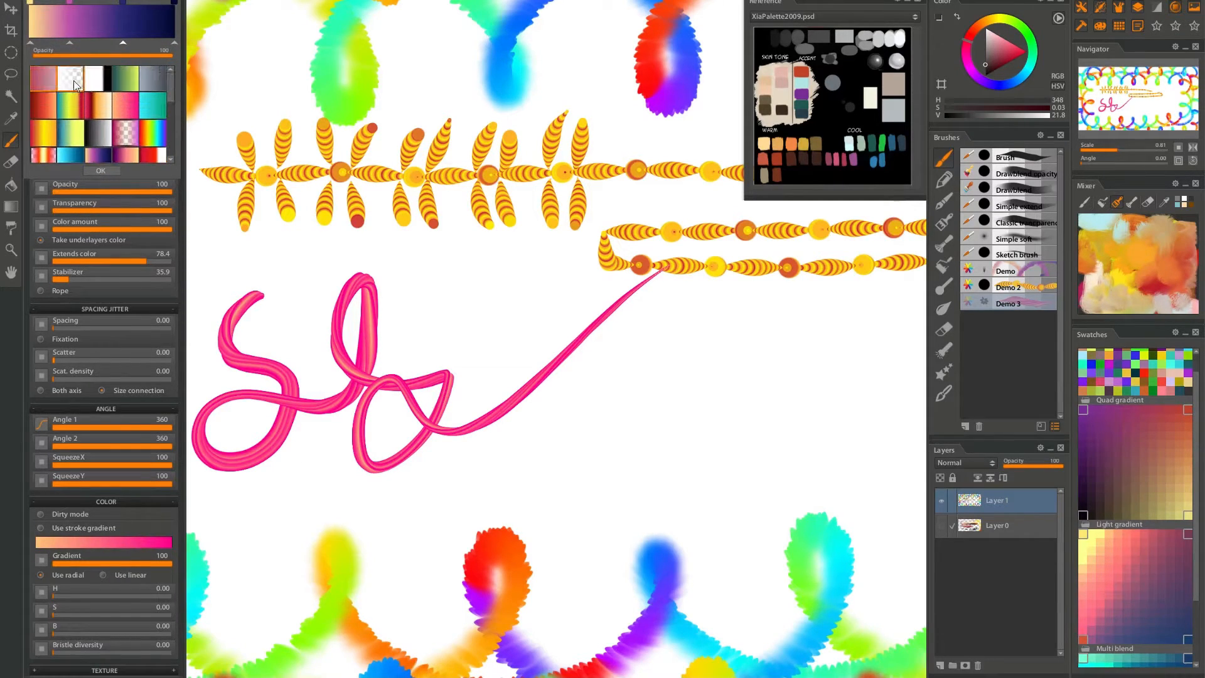
click(97, 81)
Paint a curling stroke and dense black-and-white scribbles to the right of the pink stroke.
mouse_move(493, 313)
mouse_down()
mouse_move(557, 304)
mouse_move(529, 426)
mouse_move(537, 345)
mouse_up()
key(ctrl+z)
mouse_move(480, 299)
mouse_down()
mouse_move(534, 379)
mouse_move(608, 424)
mouse_move(658, 346)
mouse_move(636, 441)
mouse_move(591, 428)
mouse_move(655, 385)
mouse_move(650, 481)
mouse_move(761, 386)
mouse_move(642, 492)
mouse_move(771, 420)
mouse_move(720, 481)
mouse_move(741, 452)
mouse_move(736, 470)
mouse_move(782, 440)
mouse_move(639, 402)
mouse_move(685, 365)
mouse_move(590, 372)
mouse_up()
mouse_move(506, 315)
mouse_down()
mouse_move(493, 355)
mouse_move(603, 336)
mouse_move(625, 402)
mouse_up()
key(ctrl+z)
mouse_move(465, 353)
mouse_down()
mouse_move(499, 330)
mouse_move(587, 325)
mouse_move(619, 357)
mouse_move(586, 403)
mouse_move(649, 409)
mouse_move(618, 396)
mouse_move(646, 431)
mouse_move(488, 446)
mouse_up()
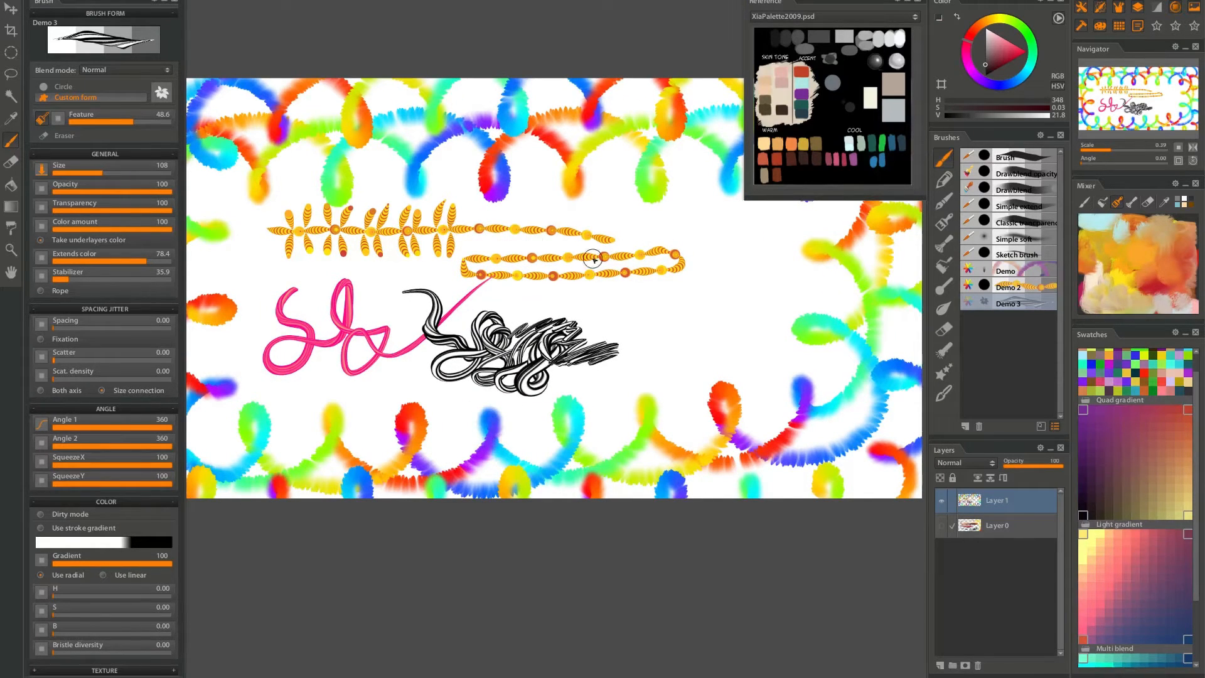
Try the magenta-to-violet gradient preset with a transparent middle on Demo 3, and undo its test stroke.
drag(687, 364, 517, 424)
drag(453, 373, 508, 371)
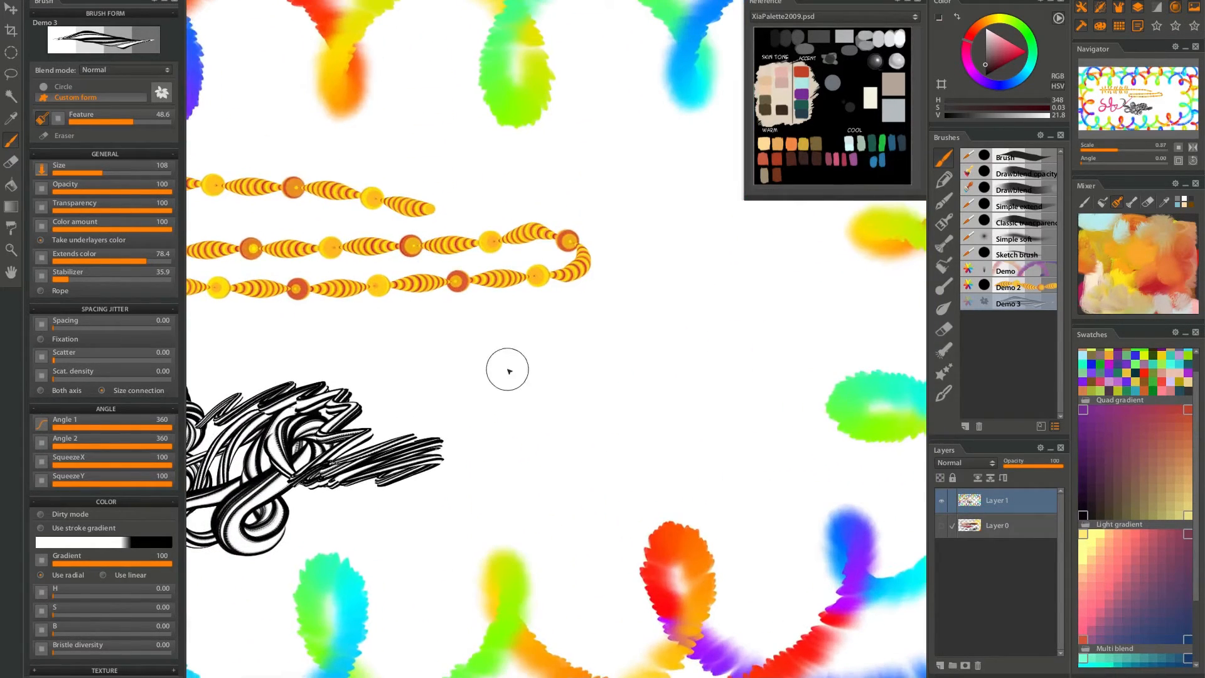
click(138, 528)
click(124, 135)
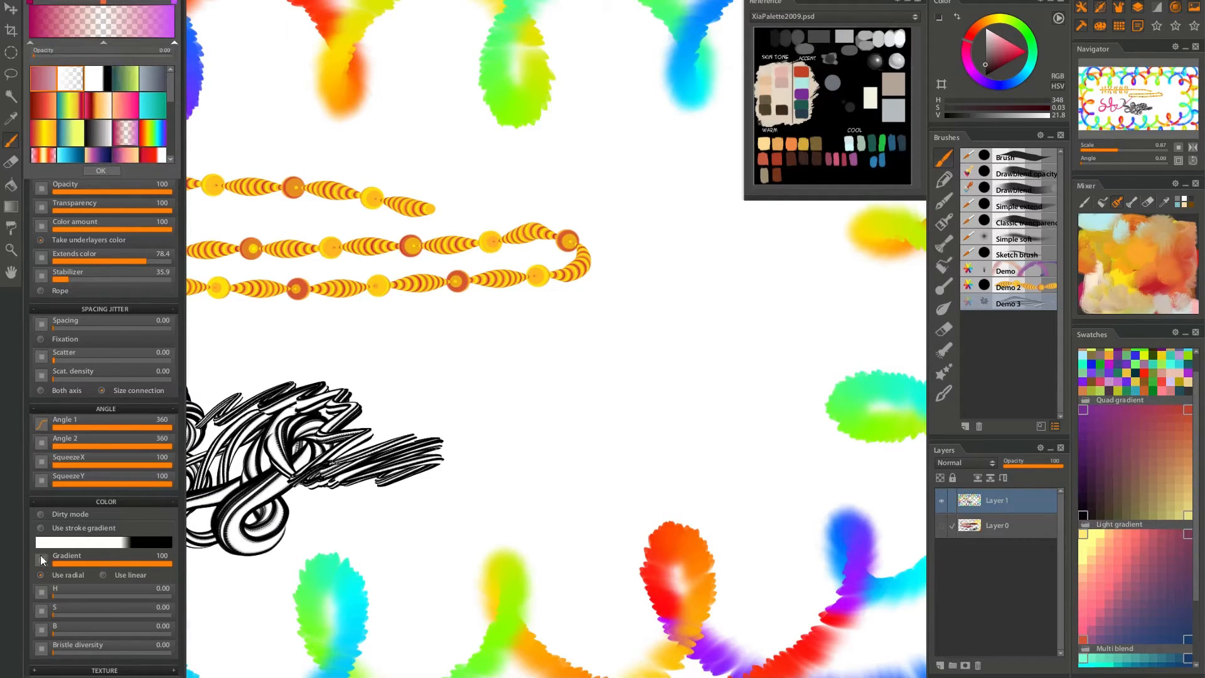
click(152, 522)
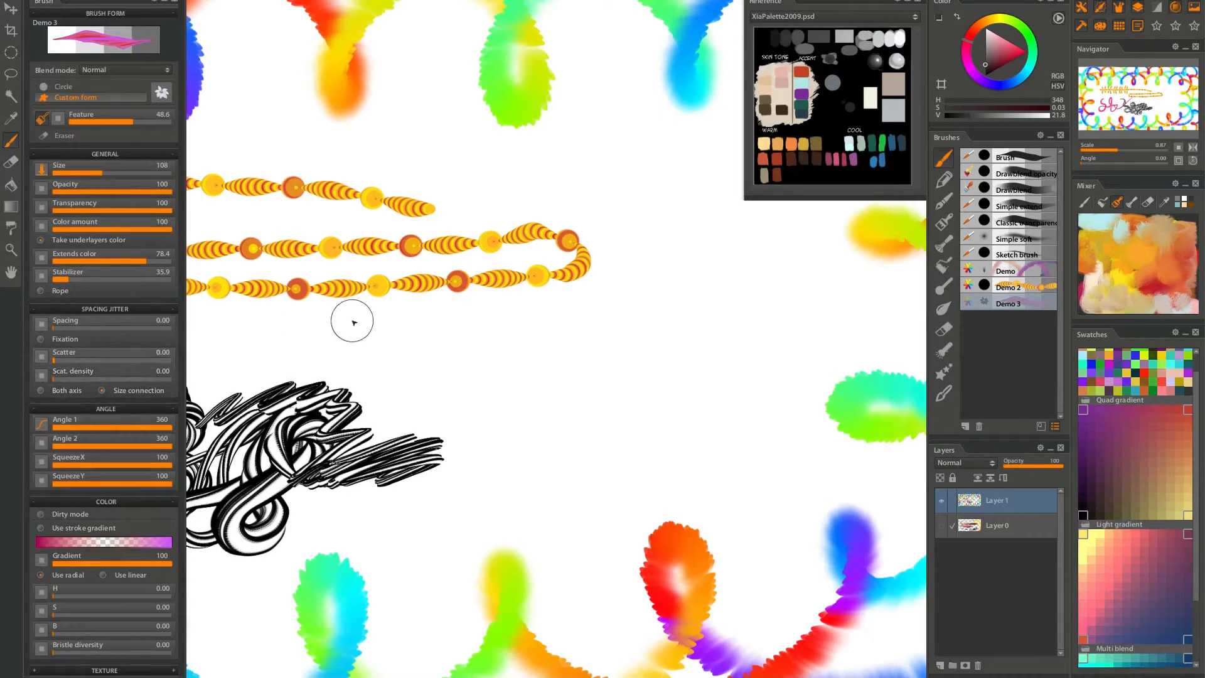
mouse_move(416, 395)
mouse_down()
mouse_move(431, 407)
mouse_move(439, 488)
mouse_move(616, 398)
mouse_move(360, 411)
mouse_up()
key(ctrl+z)
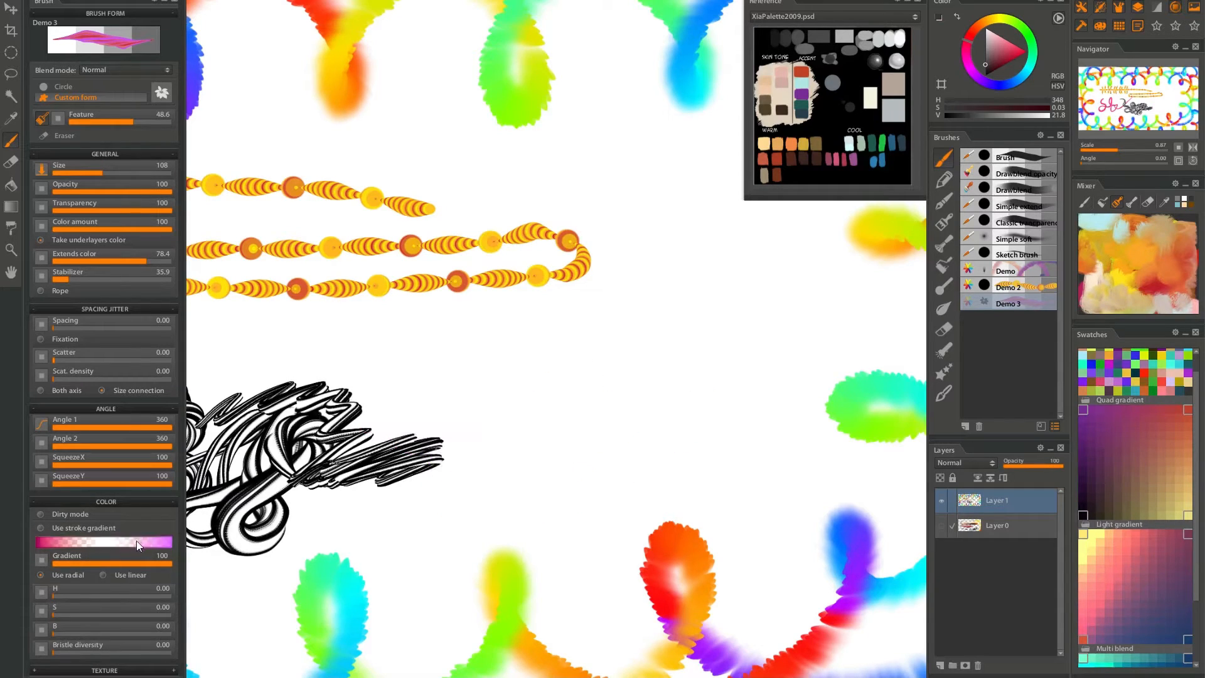
Set the Demo 3 gradient to the smooth black-to-white preset and paint soft grey curves over the scribble's right end.
click(136, 541)
drag(170, 95, 171, 103)
click(91, 106)
mouse_move(361, 384)
mouse_down()
mouse_move(439, 371)
mouse_move(483, 417)
mouse_move(470, 464)
mouse_move(357, 495)
mouse_up()
scroll(444, 450, down, 4)
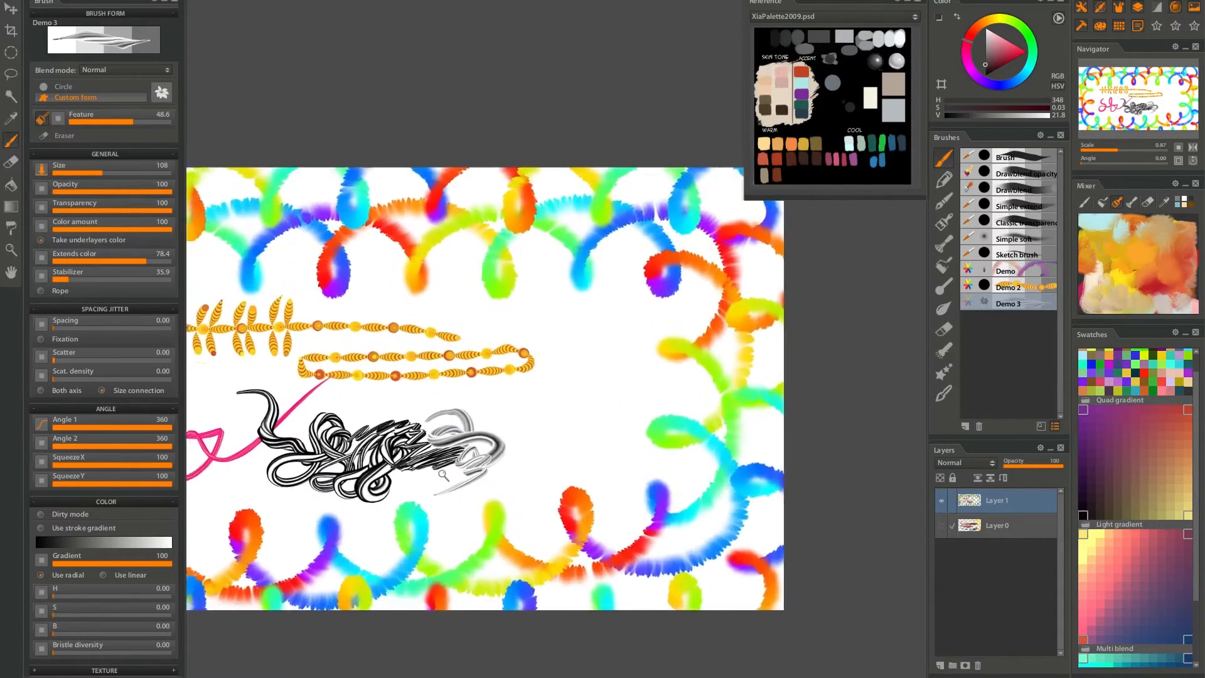
scroll(553, 447, down, 2)
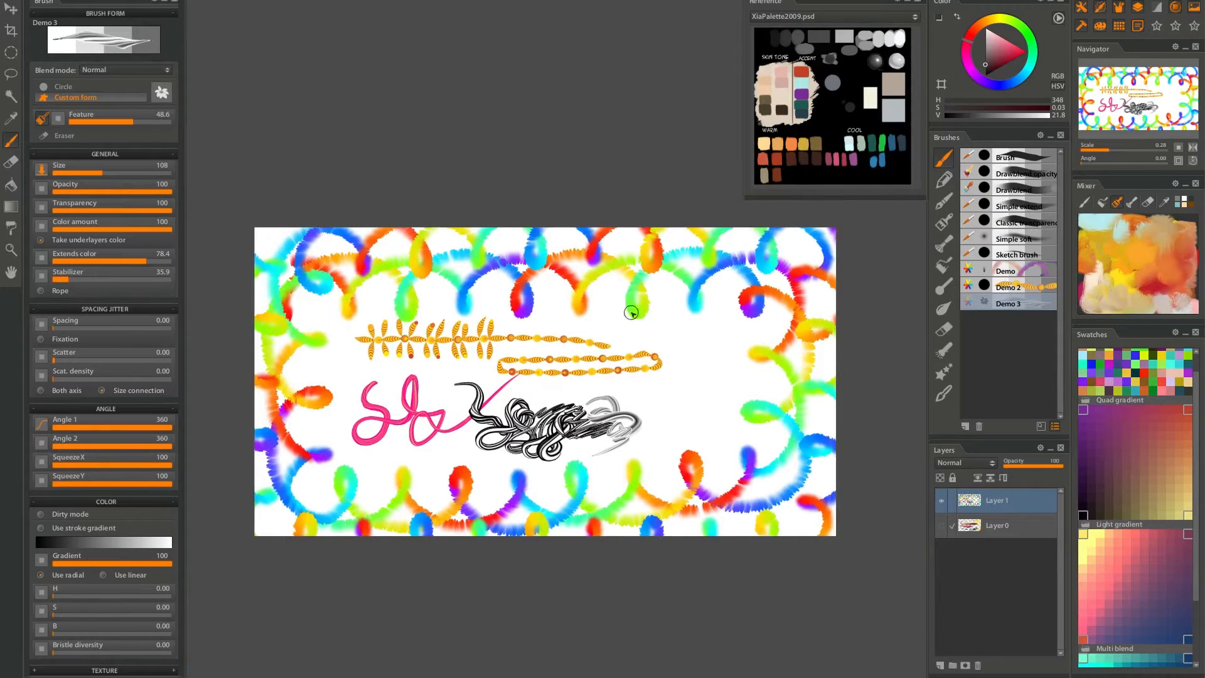
Hide Layer 1 and add a new empty layer above it, undoing any test stroke.
click(942, 527)
click(941, 527)
click(942, 500)
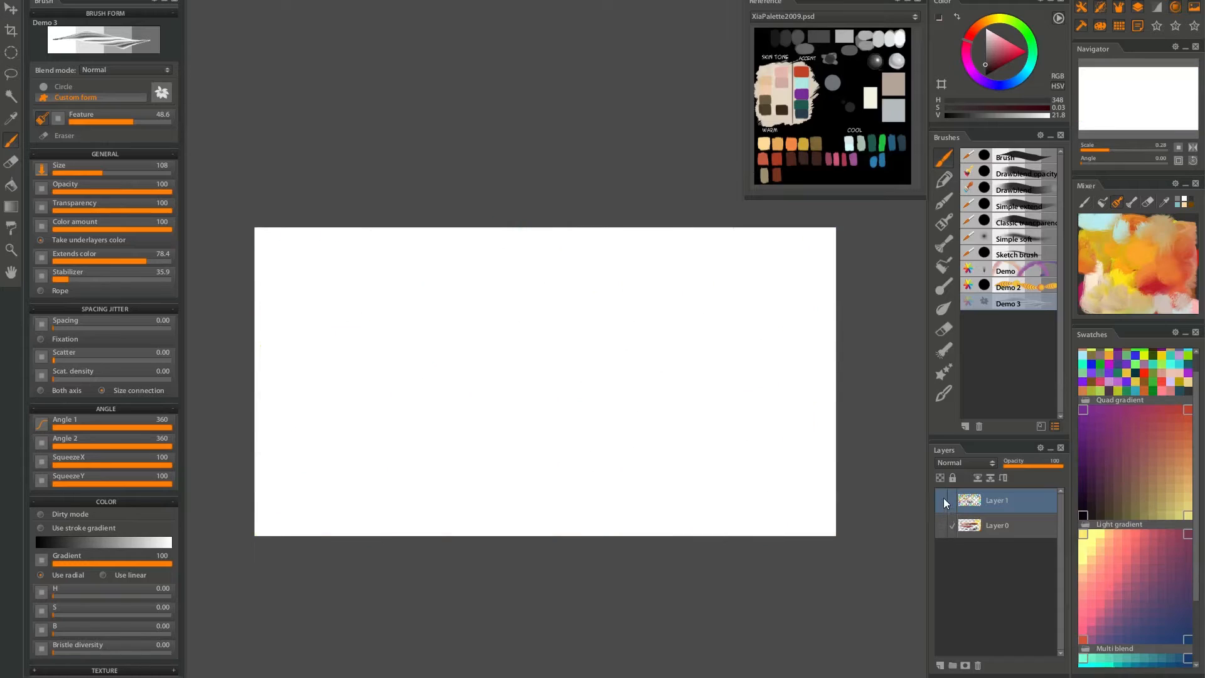
key(ctrl+shift+n)
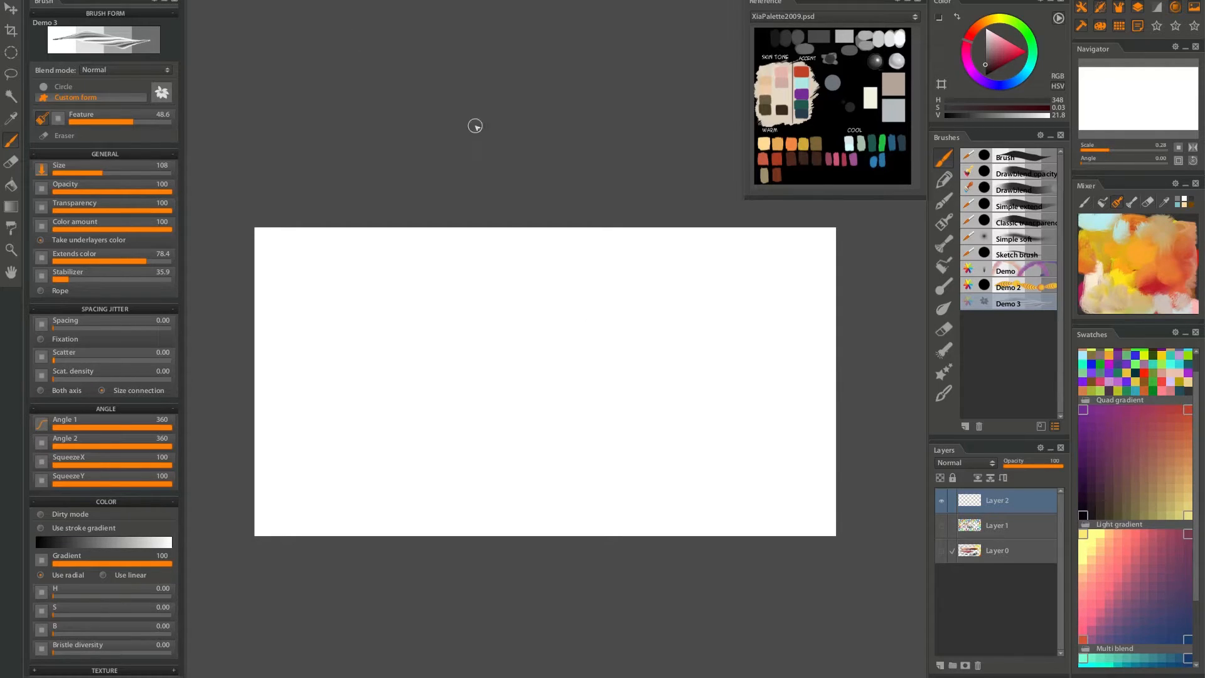
mouse_move(359, 434)
mouse_down()
mouse_move(388, 410)
mouse_move(494, 436)
mouse_up()
key(ctrl+z)
Select the pencil textured brush and draw a long winding line near the canvas's upper-left corner on Layer 2.
click(944, 182)
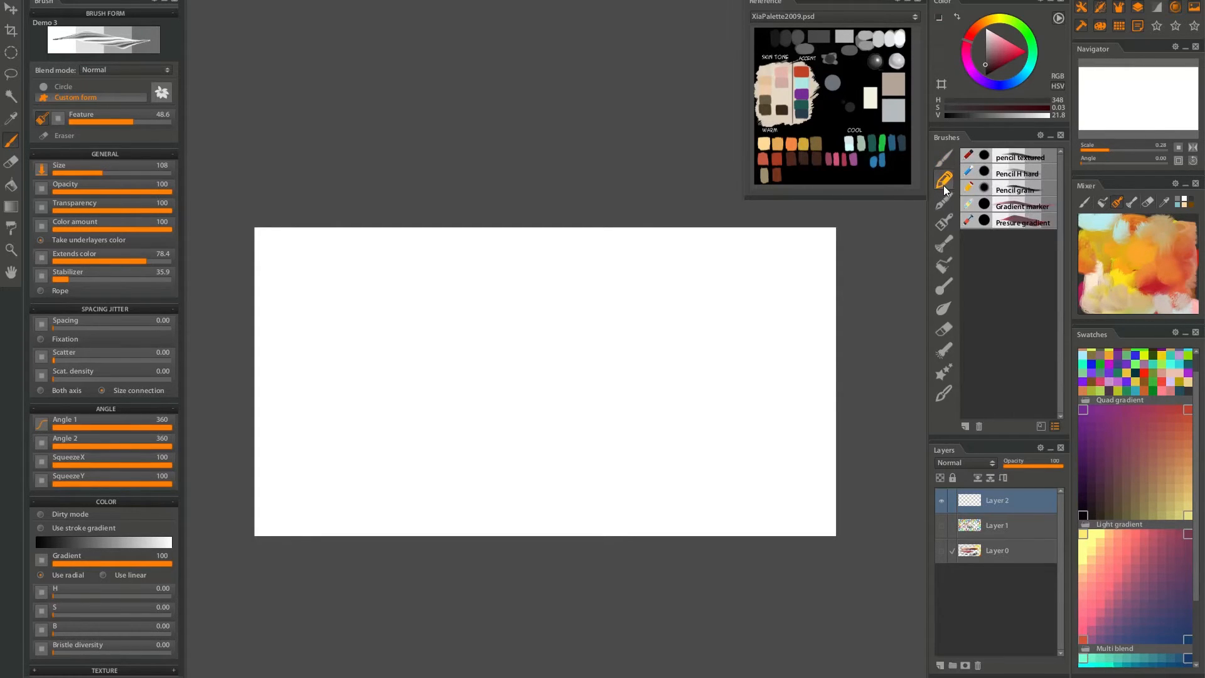
click(1010, 161)
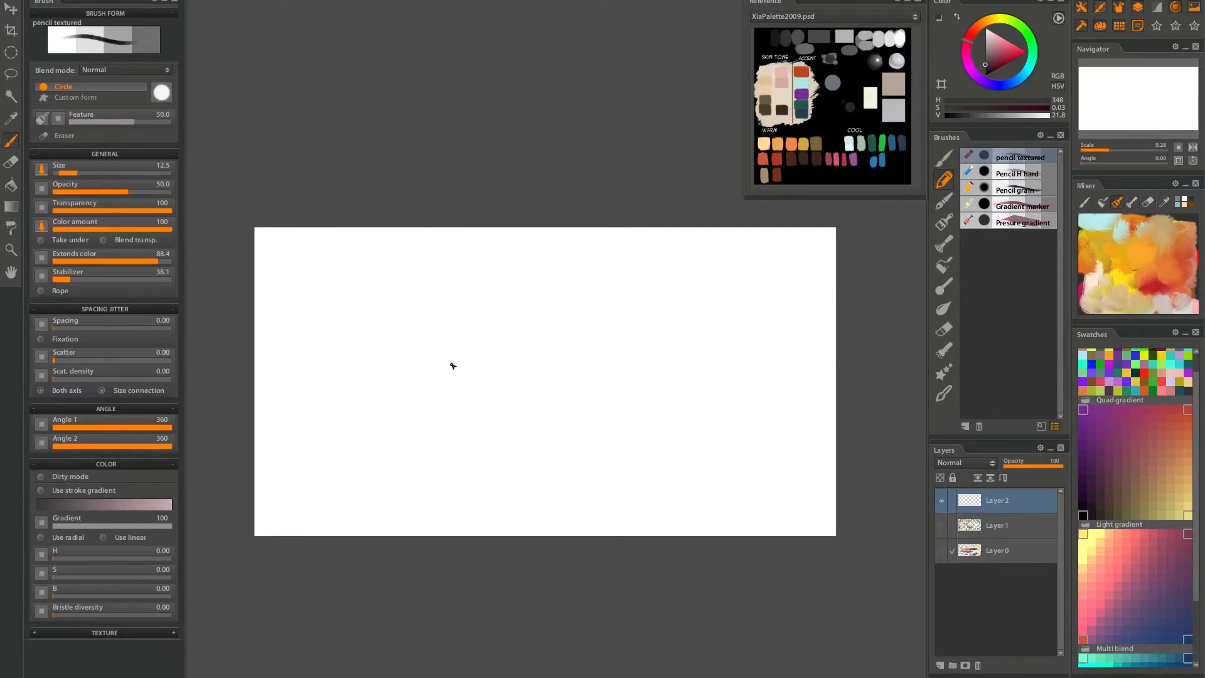
drag(346, 320, 346, 247)
mouse_move(252, 253)
mouse_down()
mouse_move(326, 237)
mouse_move(488, 334)
mouse_move(498, 280)
mouse_move(348, 300)
mouse_move(292, 278)
mouse_move(347, 258)
mouse_move(409, 301)
mouse_move(477, 316)
mouse_up()
key(Delete)
mouse_move(321, 260)
mouse_down()
mouse_move(417, 268)
mouse_move(472, 237)
mouse_move(585, 233)
mouse_move(402, 239)
mouse_move(439, 180)
mouse_move(451, 188)
mouse_move(432, 256)
mouse_move(487, 236)
mouse_move(462, 271)
mouse_move(613, 190)
mouse_move(462, 261)
mouse_move(492, 338)
mouse_move(484, 383)
mouse_move(332, 385)
mouse_move(390, 368)
mouse_move(357, 357)
mouse_move(383, 326)
mouse_up()
key(ctrl+z)
drag(579, 326, 442, 368)
key(ctrl+z)
Add short tapered hatching strokes at the bends of the winding pencil line.
mouse_move(519, 305)
mouse_down()
mouse_move(402, 399)
mouse_move(439, 400)
mouse_move(498, 369)
mouse_up()
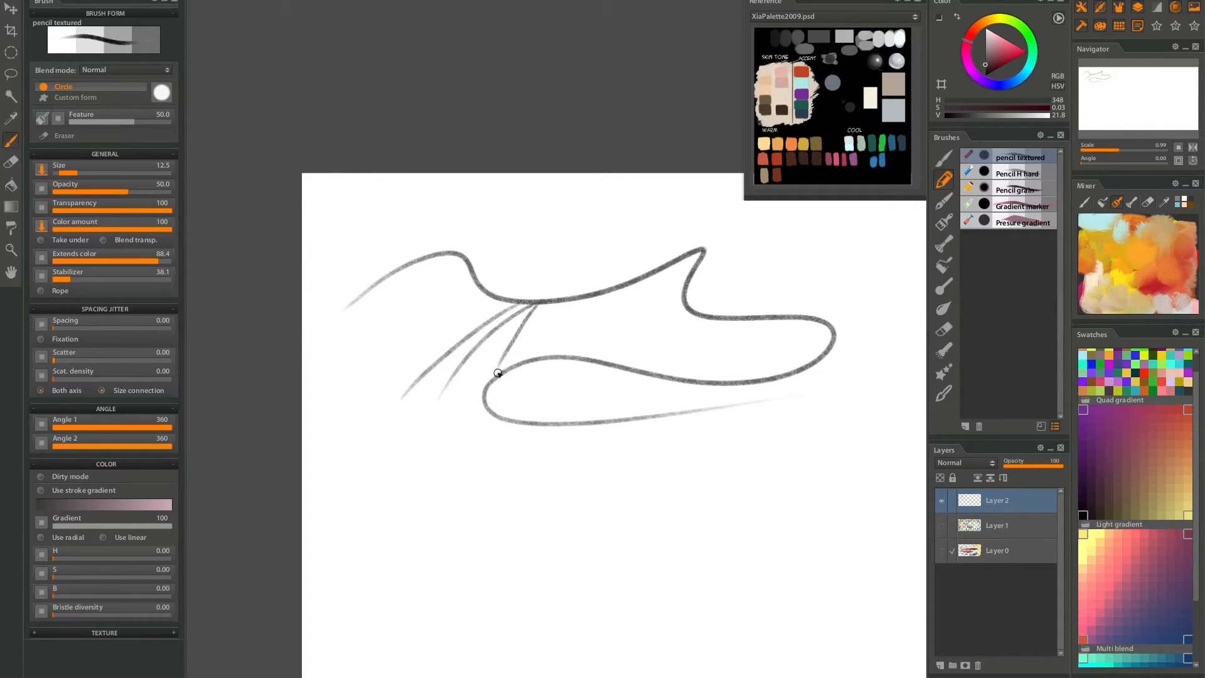
mouse_move(546, 306)
mouse_down()
mouse_move(536, 354)
mouse_move(556, 352)
mouse_up()
drag(643, 301, 455, 372)
drag(362, 379, 399, 316)
key(ctrl+z)
drag(357, 380, 397, 326)
drag(352, 380, 384, 300)
mouse_move(491, 307)
mouse_down()
mouse_move(409, 336)
mouse_move(457, 398)
mouse_move(525, 357)
mouse_move(532, 418)
mouse_up()
key(ctrl+z)
drag(581, 361, 517, 409)
mouse_move(568, 357)
mouse_down()
mouse_move(530, 408)
mouse_move(502, 413)
mouse_up()
Pick red from the corner of the Quad gradient swatches and scribble over the winding line's right bend.
click(1184, 410)
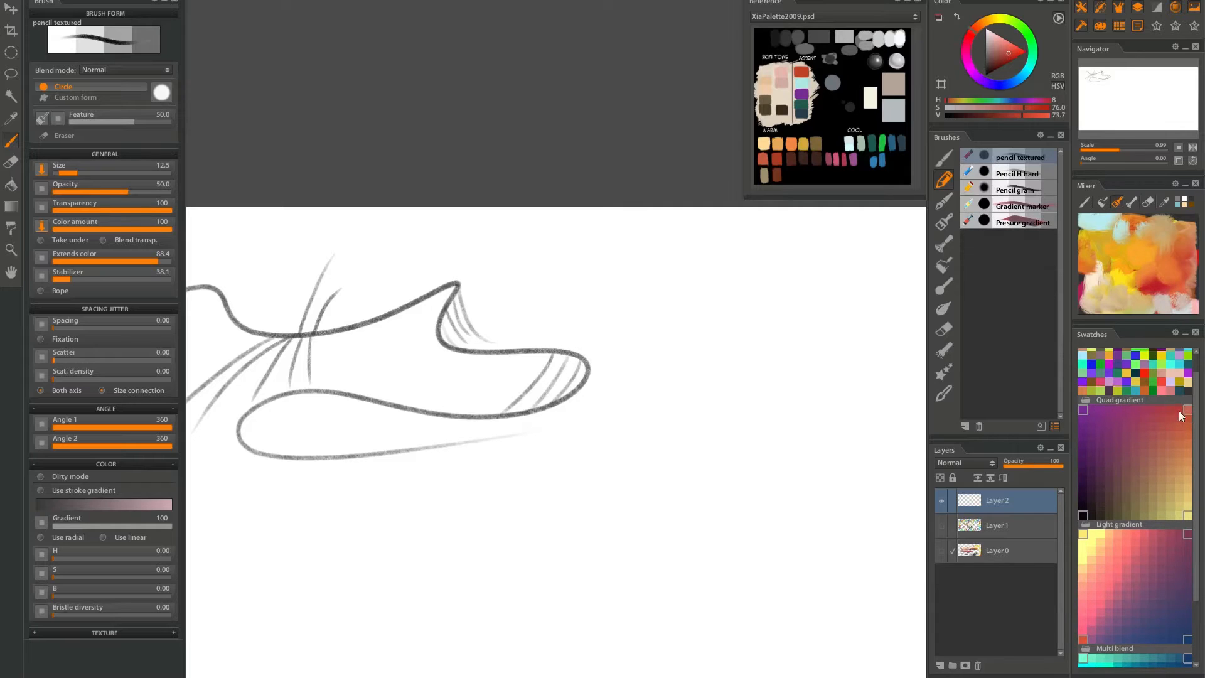
mouse_move(523, 355)
mouse_down()
mouse_move(565, 342)
mouse_move(599, 355)
mouse_move(604, 383)
mouse_move(544, 396)
mouse_move(560, 356)
mouse_move(661, 358)
mouse_move(552, 389)
mouse_move(599, 352)
mouse_up()
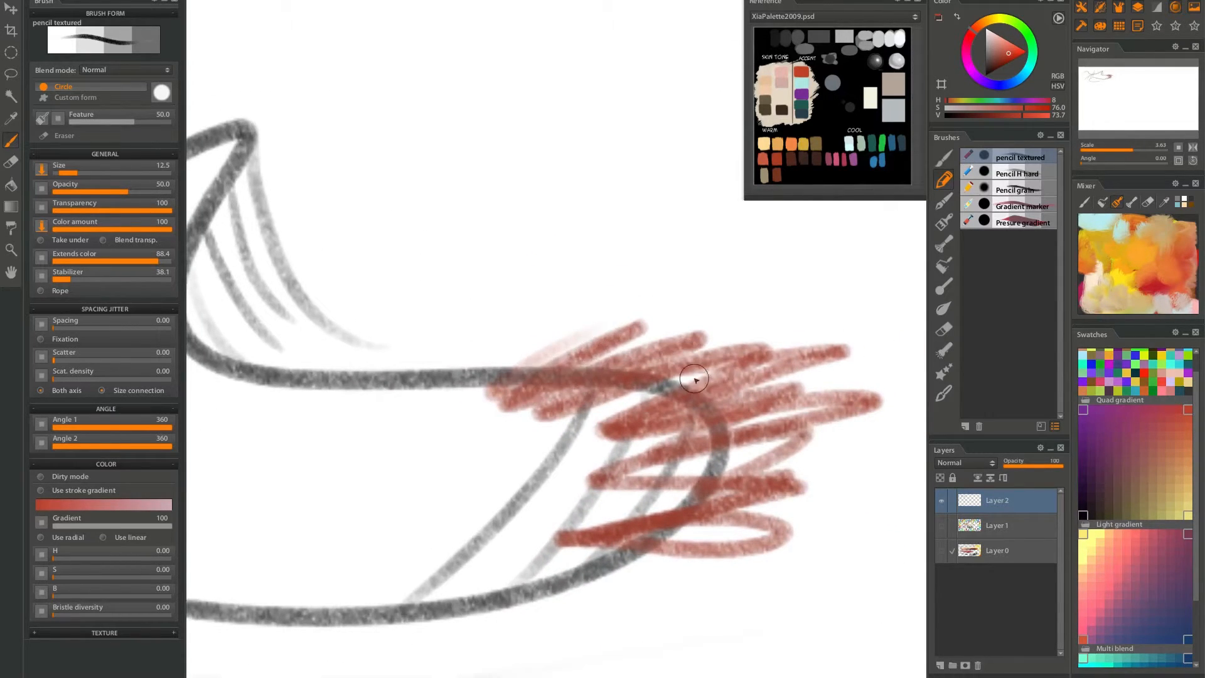
mouse_move(682, 366)
mouse_down()
mouse_move(647, 397)
mouse_move(763, 356)
mouse_move(789, 385)
mouse_move(771, 425)
mouse_move(655, 462)
mouse_move(674, 467)
mouse_move(748, 425)
mouse_up()
key(ctrl+z)
mouse_move(671, 385)
mouse_down()
mouse_move(613, 398)
mouse_move(667, 407)
mouse_move(651, 416)
mouse_move(574, 388)
mouse_up()
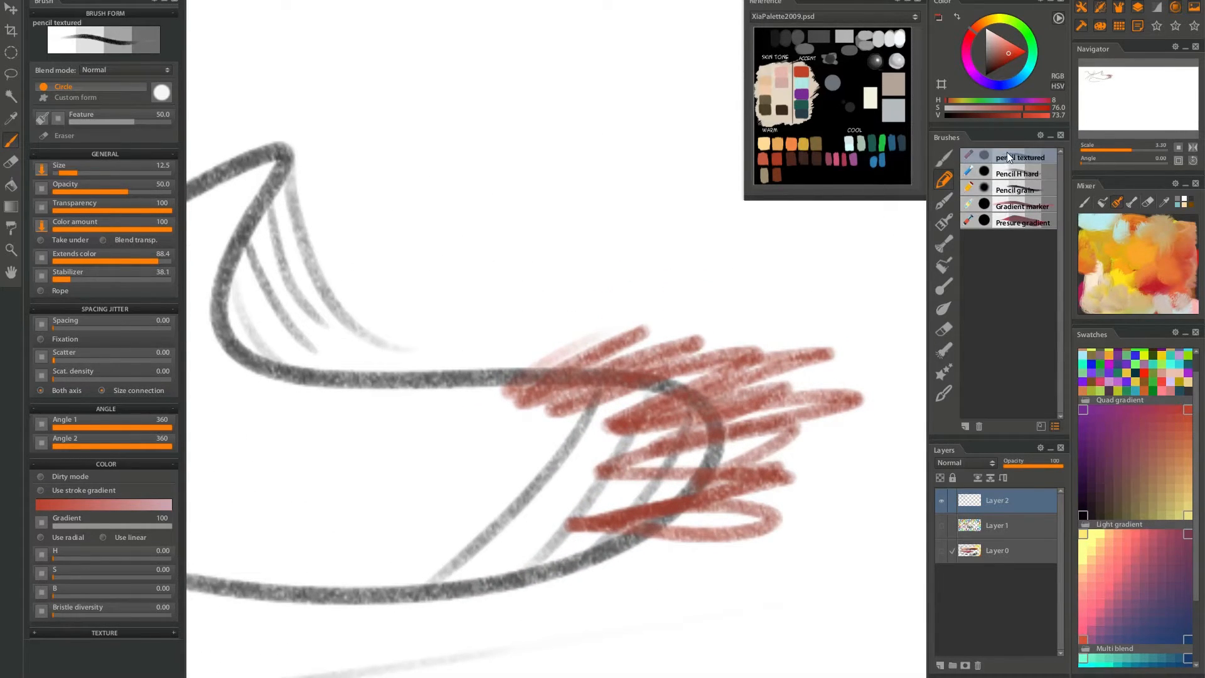
Select the Pencil H hard brush and sketch faint red arcs below the left end of the winding line.
click(1021, 176)
drag(780, 447, 552, 464)
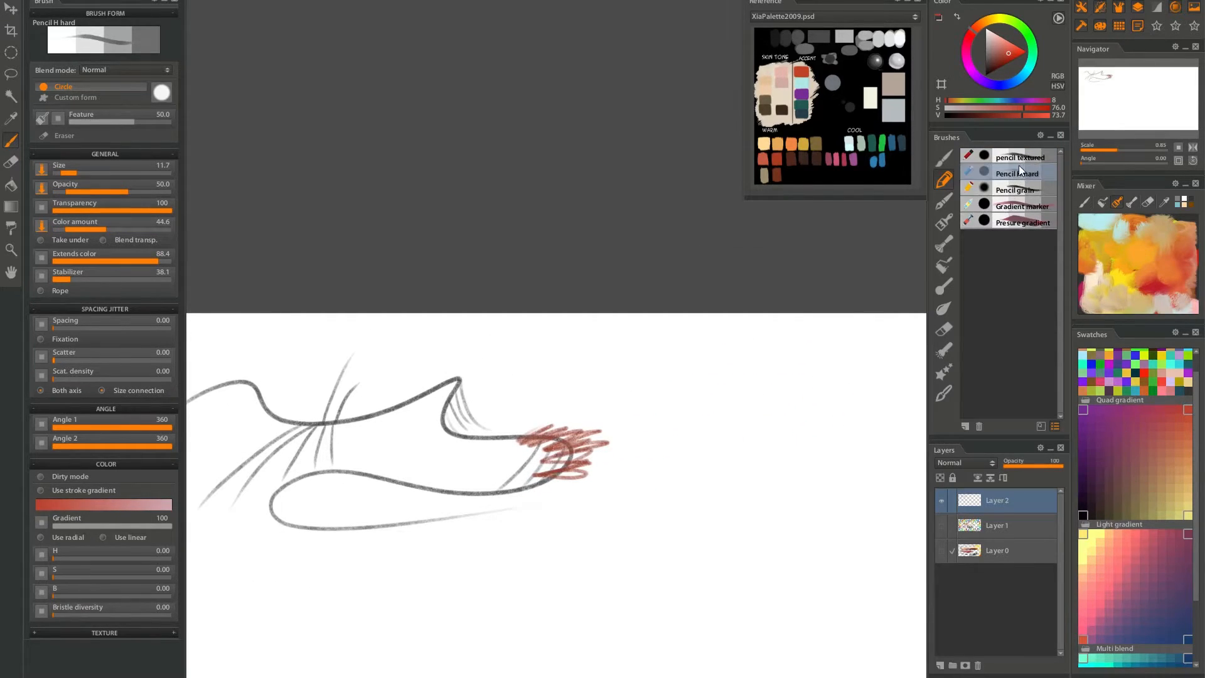
mouse_move(657, 365)
mouse_down()
mouse_move(640, 401)
mouse_move(649, 440)
mouse_up()
key(ctrl+z)
drag(466, 502, 744, 353)
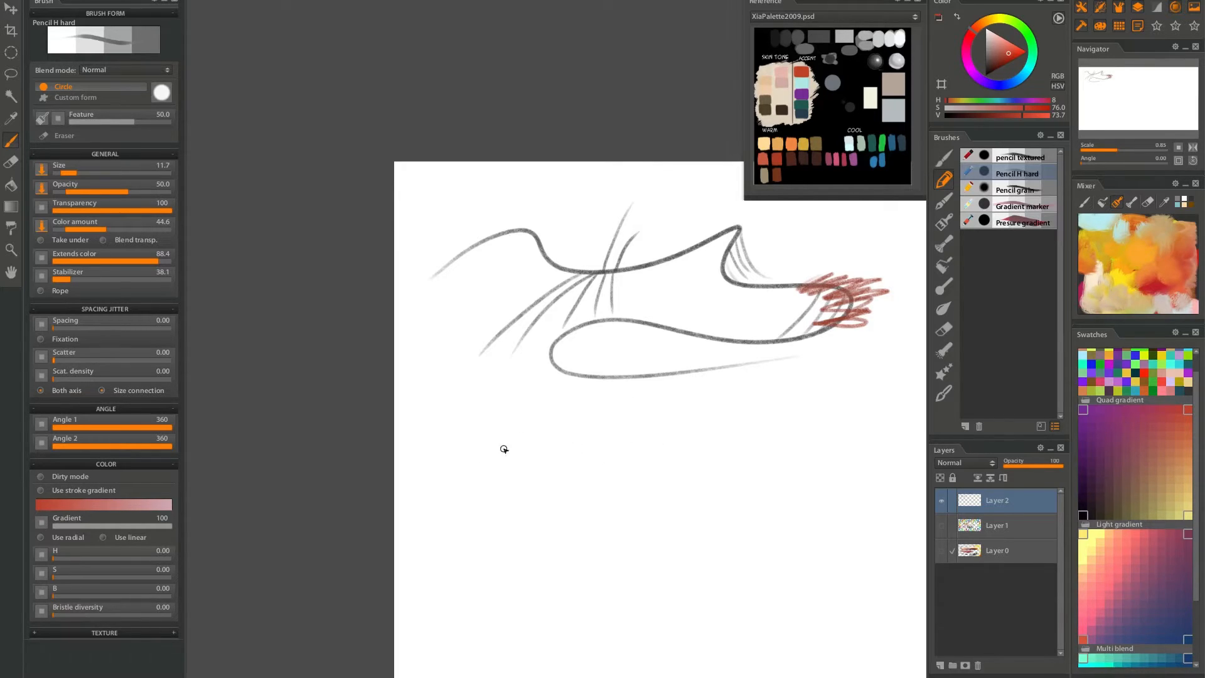
mouse_move(568, 448)
mouse_down()
mouse_move(484, 422)
mouse_move(505, 375)
mouse_up()
drag(507, 443, 594, 450)
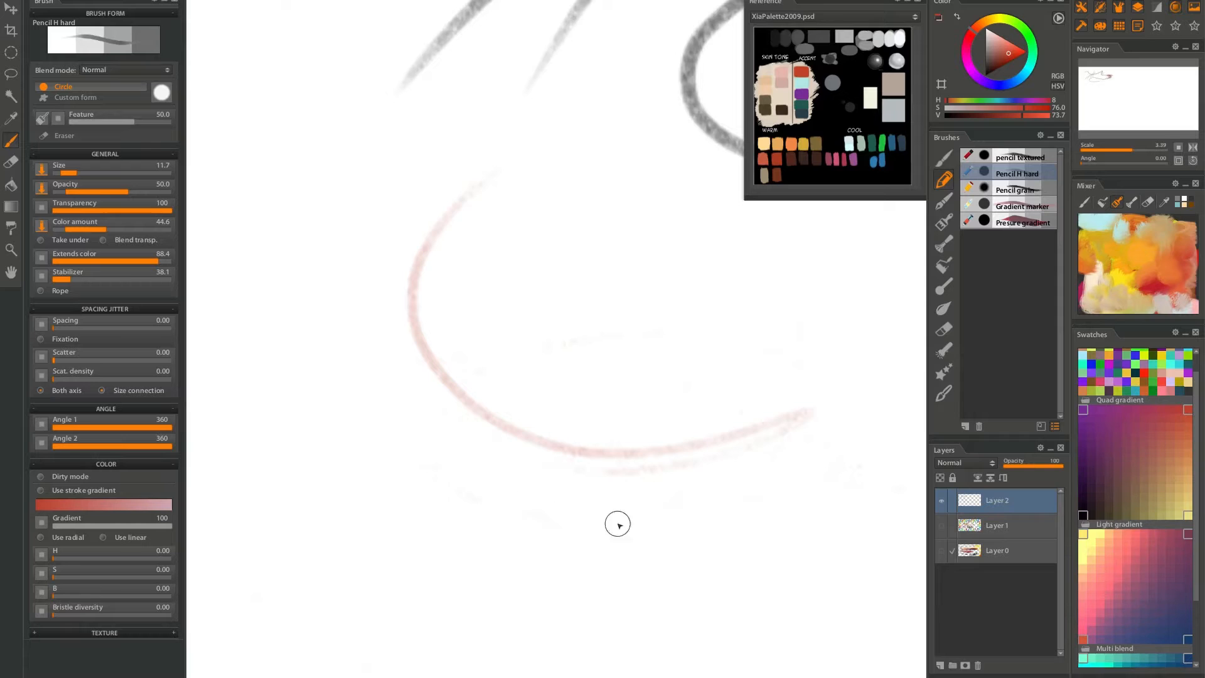
drag(640, 522, 600, 519)
Build up a dense, solid red patch inside the faint arcs with repeated Pencil H hard strokes.
mouse_move(587, 367)
mouse_down()
mouse_move(586, 389)
mouse_move(628, 343)
mouse_move(646, 377)
mouse_move(630, 370)
mouse_move(586, 404)
mouse_move(686, 389)
mouse_move(621, 414)
mouse_move(672, 370)
mouse_move(658, 382)
mouse_move(611, 367)
mouse_move(590, 401)
mouse_move(628, 371)
mouse_move(628, 420)
mouse_move(674, 380)
mouse_move(627, 366)
mouse_move(644, 394)
mouse_move(483, 506)
mouse_move(519, 417)
mouse_move(573, 492)
mouse_move(478, 366)
mouse_move(530, 452)
mouse_move(596, 447)
mouse_up()
drag(484, 361, 606, 419)
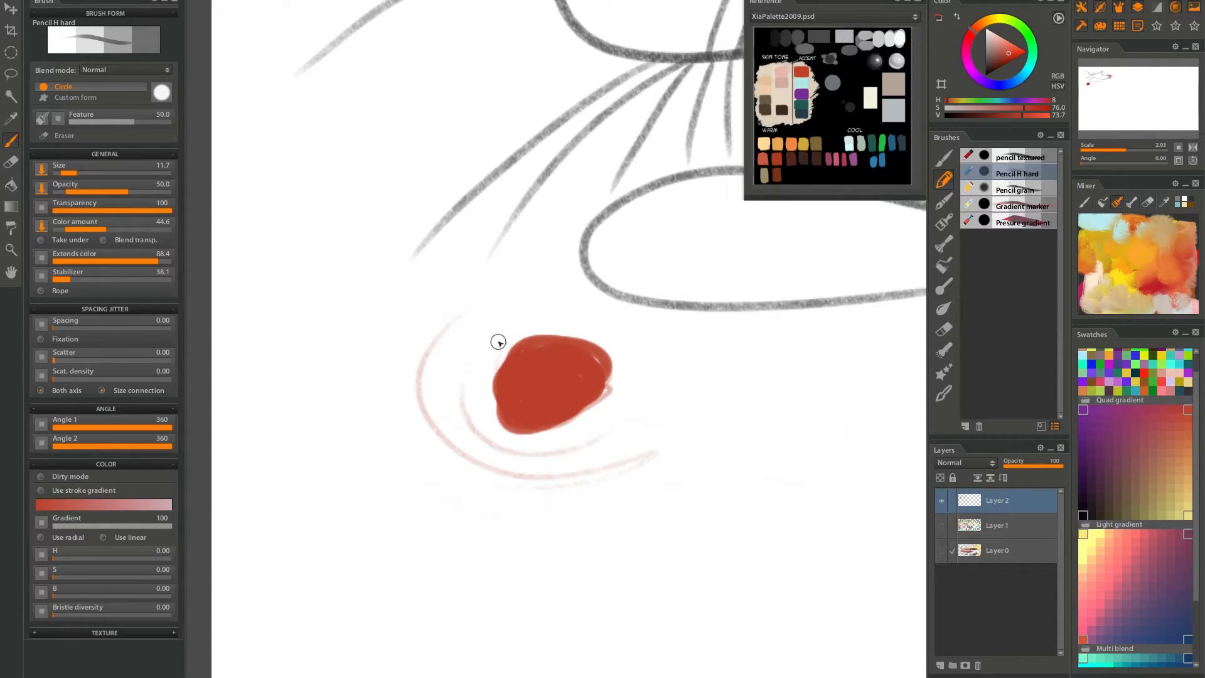
drag(492, 378, 507, 333)
mouse_move(609, 369)
mouse_down()
mouse_move(549, 405)
mouse_move(579, 402)
mouse_up()
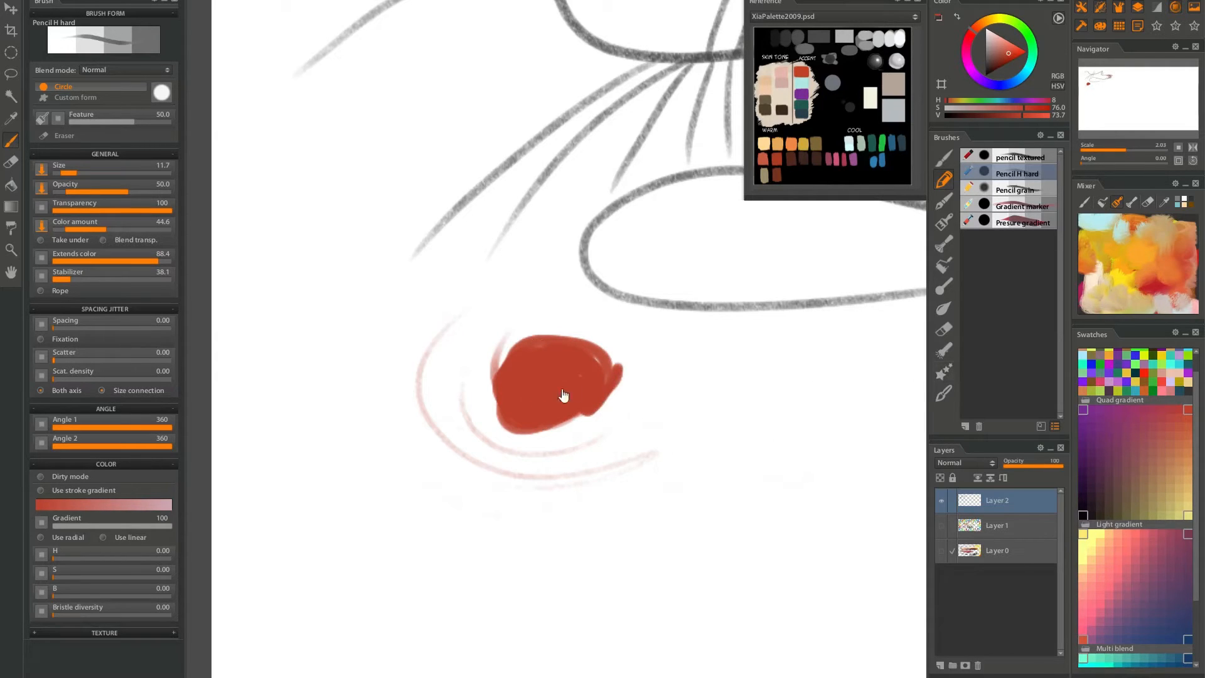
Select the Pencil grain preset and draw a winding, curled red line below the solid red patch.
click(1018, 192)
drag(745, 454, 659, 317)
drag(596, 373, 552, 396)
mouse_move(447, 411)
mouse_down()
mouse_move(471, 400)
mouse_move(520, 432)
mouse_move(602, 427)
mouse_move(453, 461)
mouse_move(638, 465)
mouse_move(646, 413)
mouse_move(655, 458)
mouse_move(610, 461)
mouse_move(646, 386)
mouse_move(577, 422)
mouse_move(541, 369)
mouse_up()
key(ctrl+z)
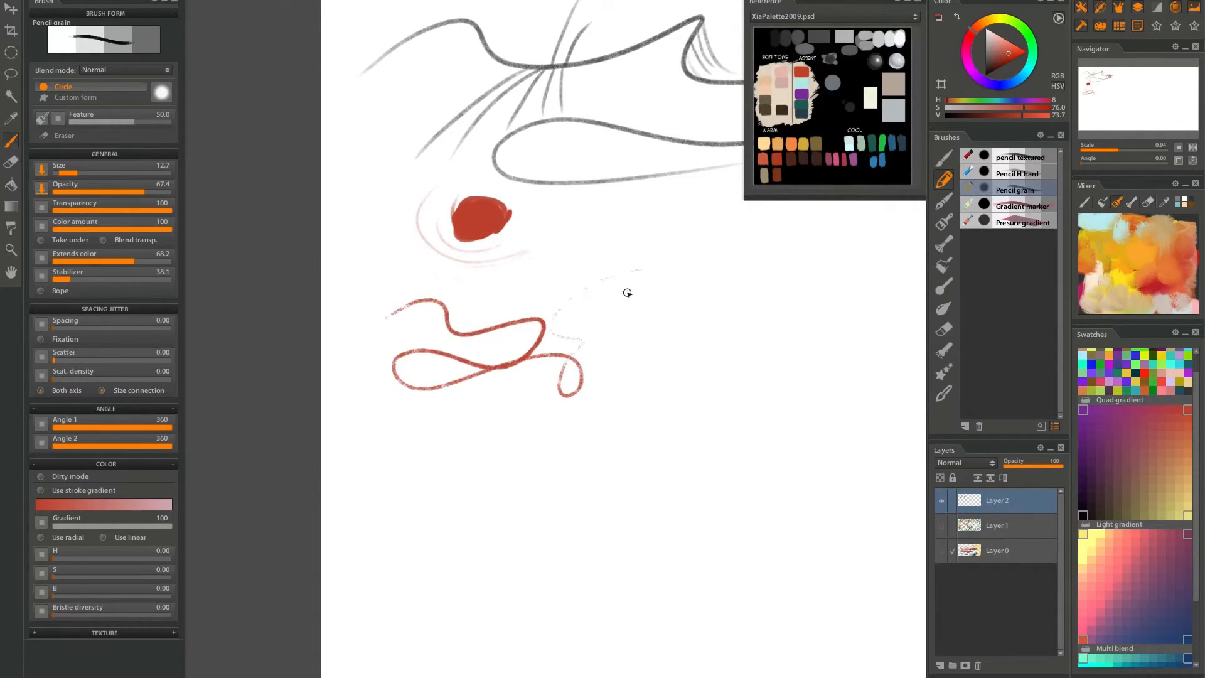
Add faint broken loops beside the winding red line, followed by a bolder, nearly straight Pencil grain stroke.
mouse_move(661, 305)
mouse_down()
mouse_move(619, 345)
mouse_move(875, 347)
mouse_up()
drag(728, 380, 554, 384)
drag(454, 377, 844, 367)
key(ctrl+z)
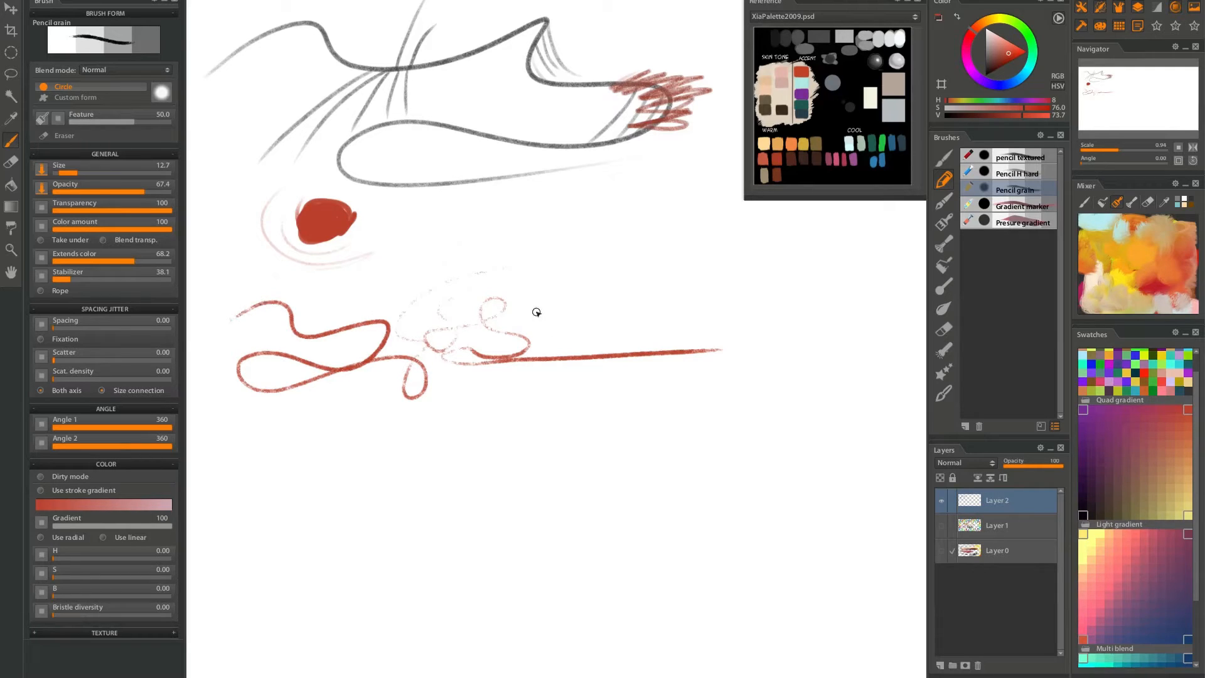
Draw a long looping Pencil grain stroke above the bold straight line, undoing and redrawing the rejected tries.
drag(685, 332, 733, 326)
key(ctrl+z)
mouse_move(572, 335)
mouse_down()
mouse_move(753, 347)
mouse_move(576, 368)
mouse_move(579, 389)
mouse_move(702, 409)
mouse_move(451, 411)
mouse_up()
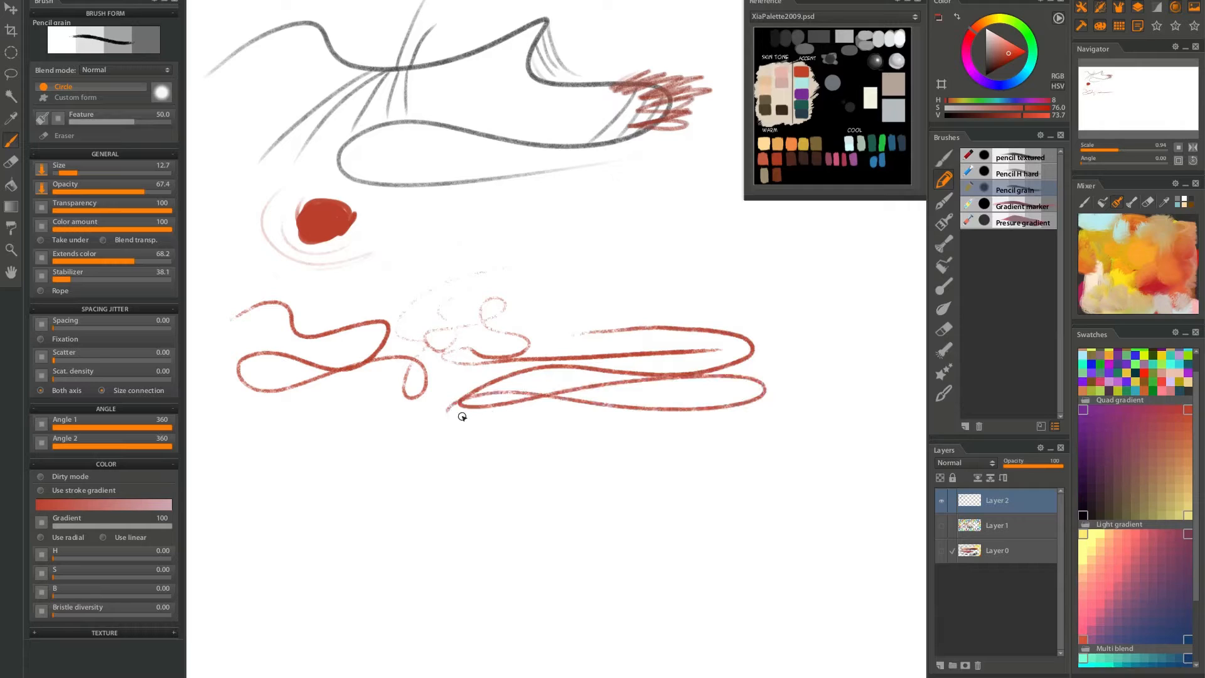
key(ctrl+z)
mouse_move(544, 340)
mouse_down()
mouse_move(529, 404)
mouse_move(765, 381)
mouse_up()
key(ctrl+z)
mouse_move(576, 380)
mouse_down()
mouse_move(683, 374)
mouse_move(578, 398)
mouse_move(536, 385)
mouse_move(681, 388)
mouse_move(497, 421)
mouse_up()
key(ctrl+z)
key(ctrl+z)
mouse_move(596, 357)
mouse_down()
mouse_move(549, 385)
mouse_move(876, 380)
mouse_up()
mouse_move(593, 432)
mouse_down()
mouse_move(745, 353)
mouse_move(420, 438)
mouse_move(694, 350)
mouse_move(559, 500)
mouse_move(569, 443)
mouse_up()
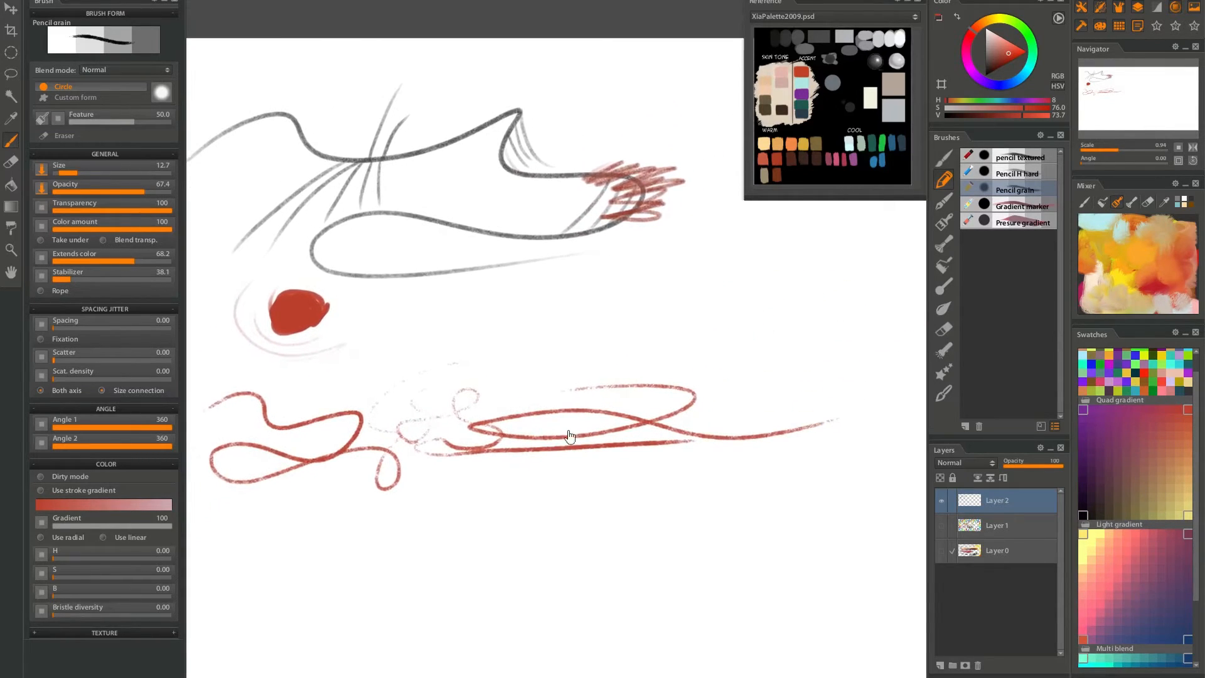
Select the Gradient marker preset for use on the blank area below the red pencil lines.
click(1020, 205)
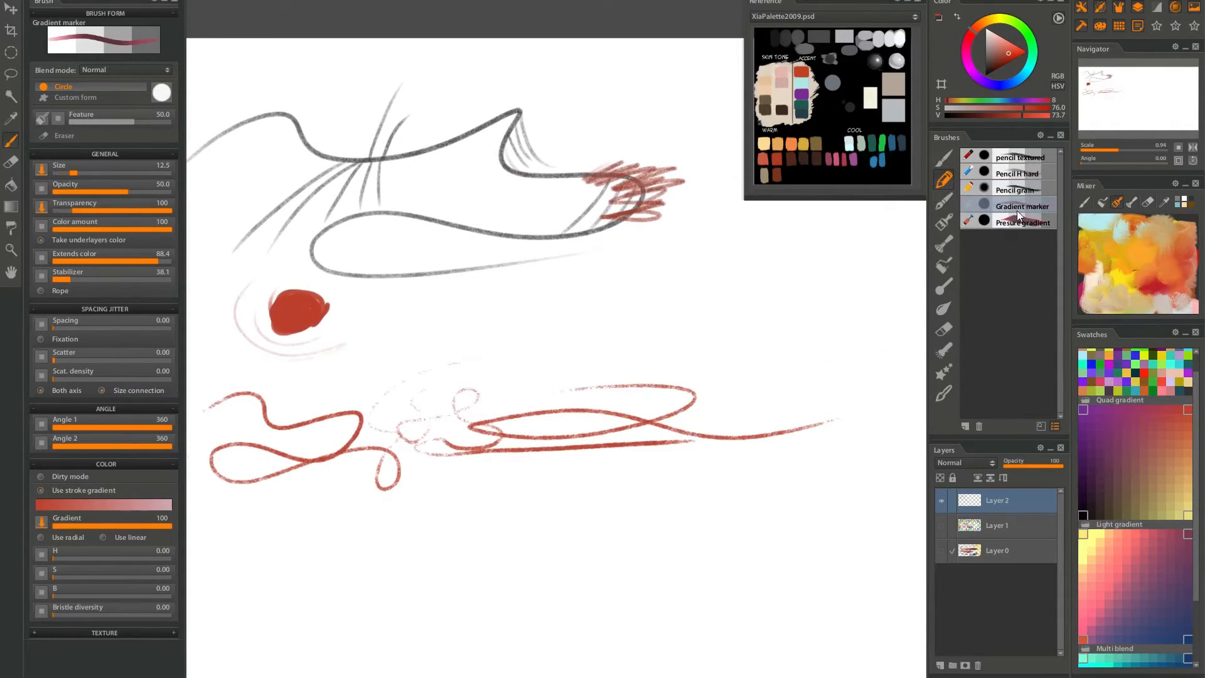
drag(751, 328, 623, 377)
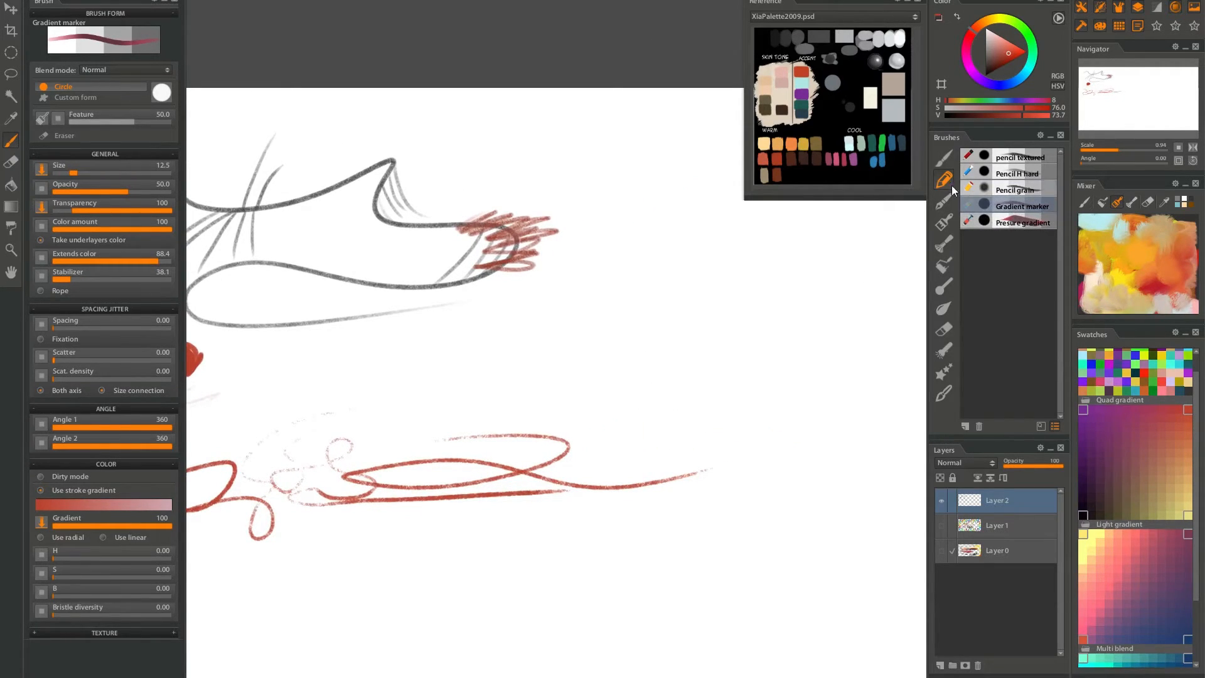
mouse_move(735, 317)
mouse_down()
mouse_move(705, 323)
mouse_move(843, 209)
mouse_up()
drag(456, 395, 653, 270)
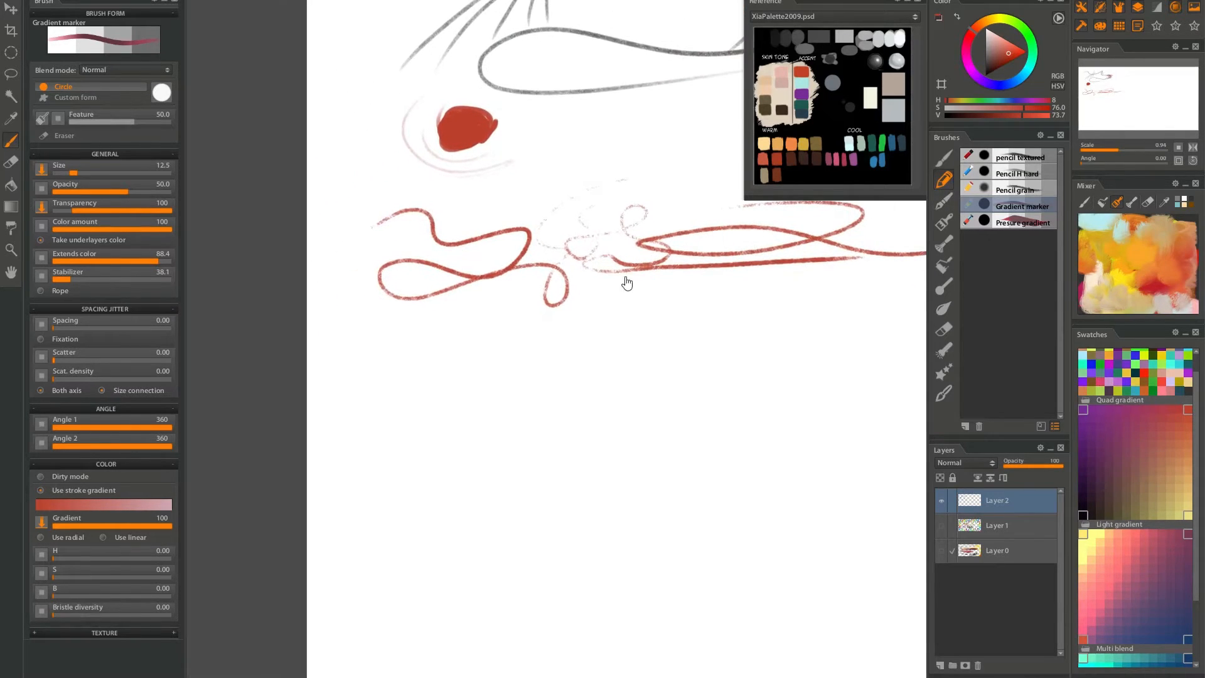
Try several winding Gradient marker strokes in the pink-red gradient below the pencil lines, undoing each one.
mouse_move(360, 395)
mouse_down()
mouse_move(412, 371)
mouse_move(731, 337)
mouse_move(417, 414)
mouse_move(471, 509)
mouse_move(686, 506)
mouse_move(348, 500)
mouse_up()
key(ctrl+z)
mouse_move(350, 400)
mouse_down()
mouse_move(411, 422)
mouse_move(420, 445)
mouse_up()
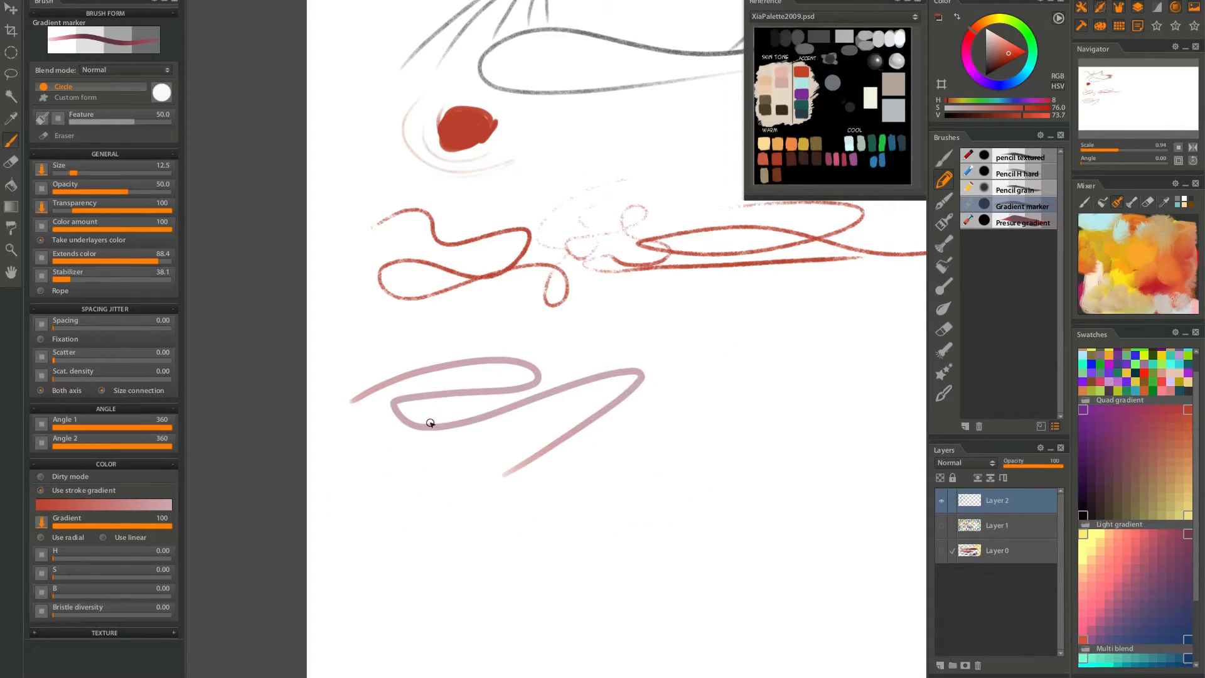
key(ctrl+z)
drag(346, 369, 767, 390)
key(ctrl+z)
mouse_move(345, 361)
mouse_down()
mouse_move(819, 365)
mouse_move(353, 368)
mouse_move(543, 358)
mouse_move(808, 371)
mouse_move(477, 372)
mouse_up()
key(ctrl+z)
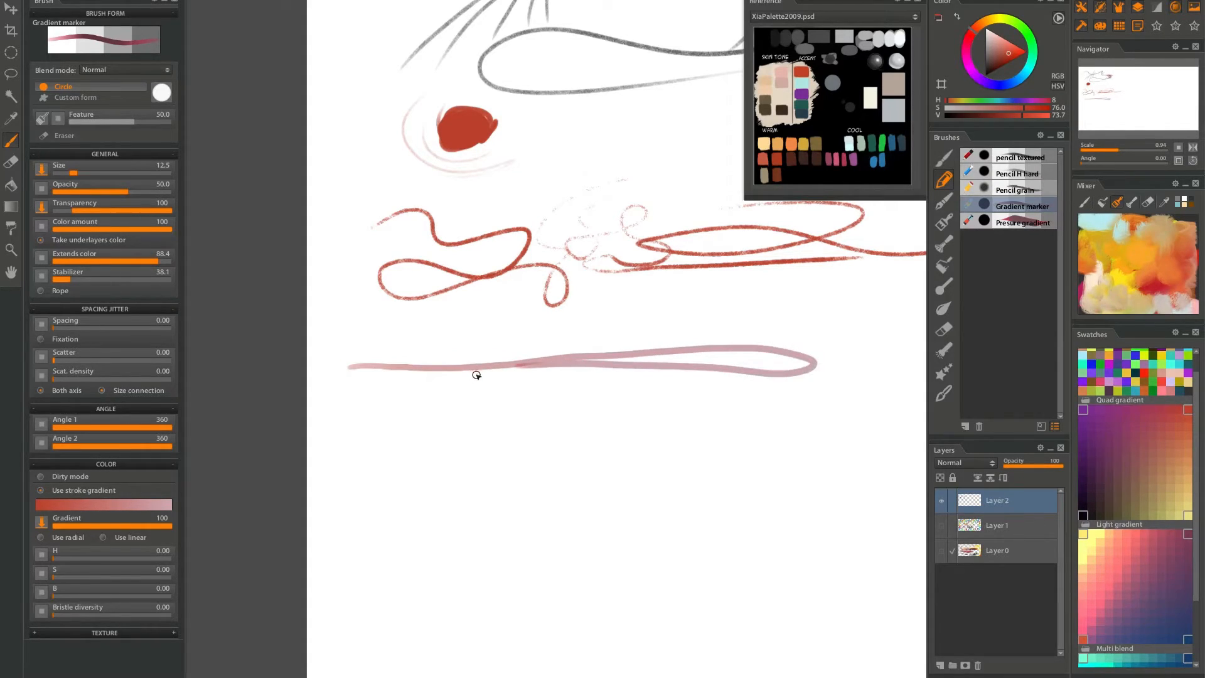
key(ctrl+z)
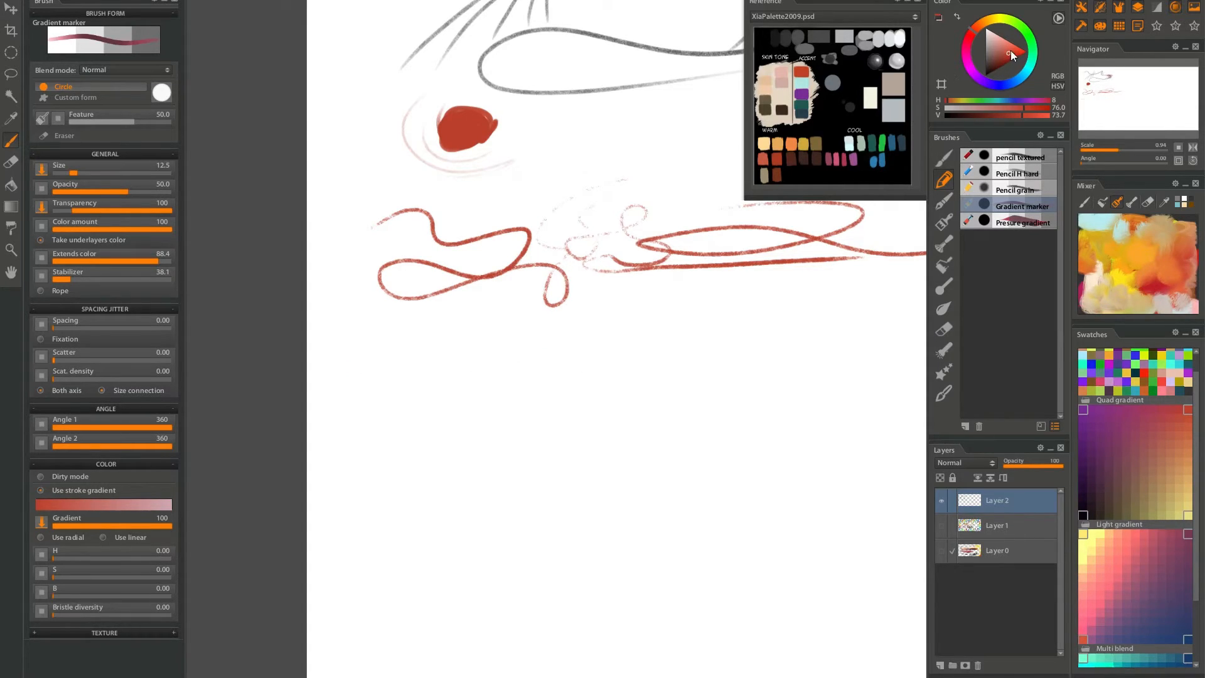
Set the two gradient colours to a fully saturated red and a fully saturated blue.
drag(1011, 50, 1043, 55)
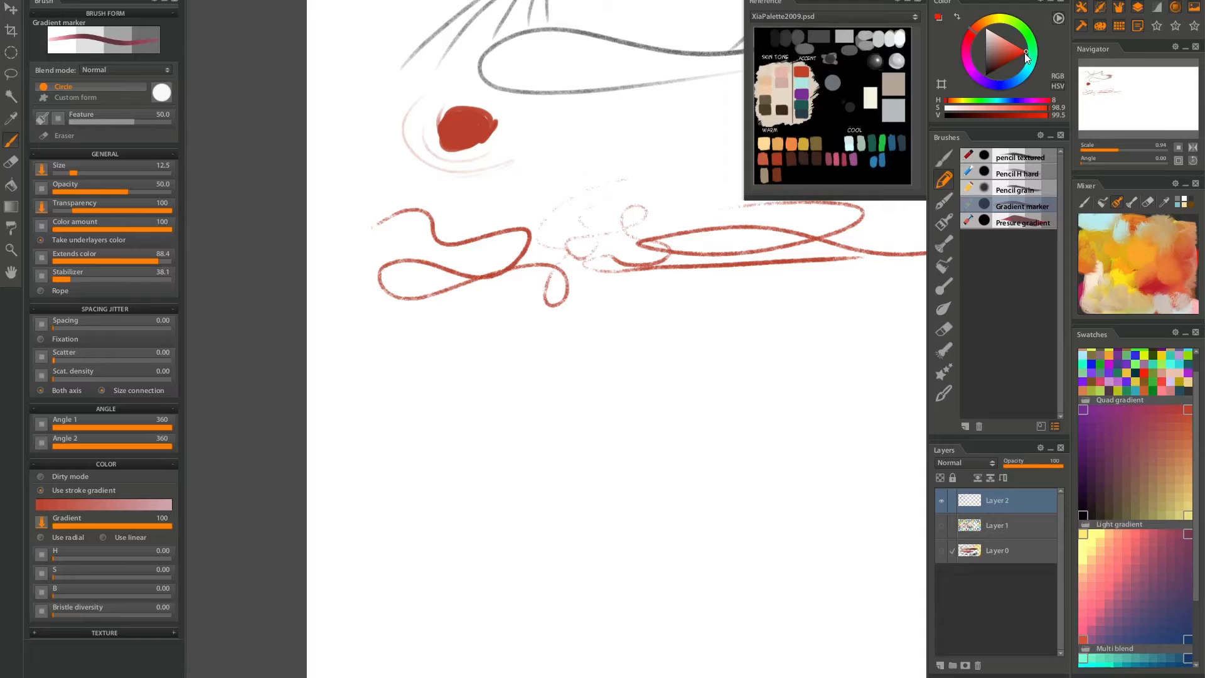
key(x)
drag(1009, 56, 1027, 52)
Draw a winding Gradient marker stroke that varies from light purple to solid red below the pencil lines.
mouse_move(368, 378)
mouse_down()
mouse_move(559, 364)
mouse_move(765, 394)
mouse_up()
key(ctrl+z)
mouse_move(375, 387)
mouse_down()
mouse_move(634, 394)
mouse_move(460, 408)
mouse_move(586, 441)
mouse_move(358, 458)
mouse_up()
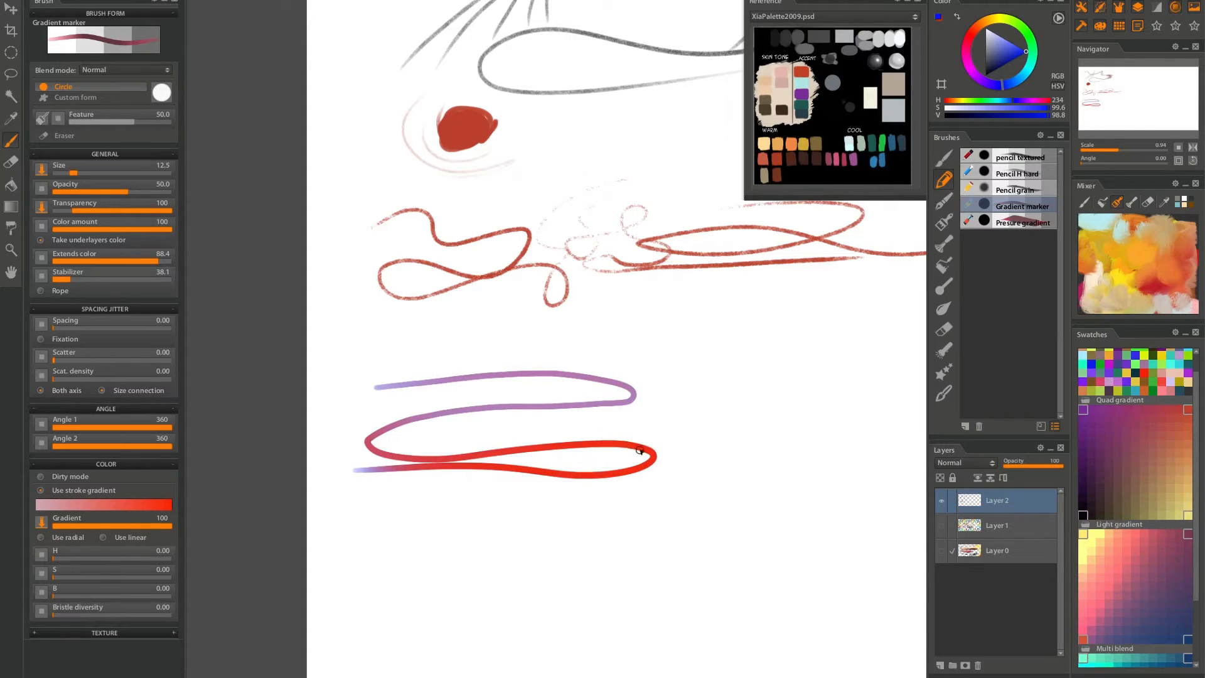
drag(636, 465, 579, 460)
key(ctrl+z)
Add a light purple wavy stroke, a heavy red horizontal stroke and a vertical squiggle varying between purple and red.
drag(499, 331, 622, 336)
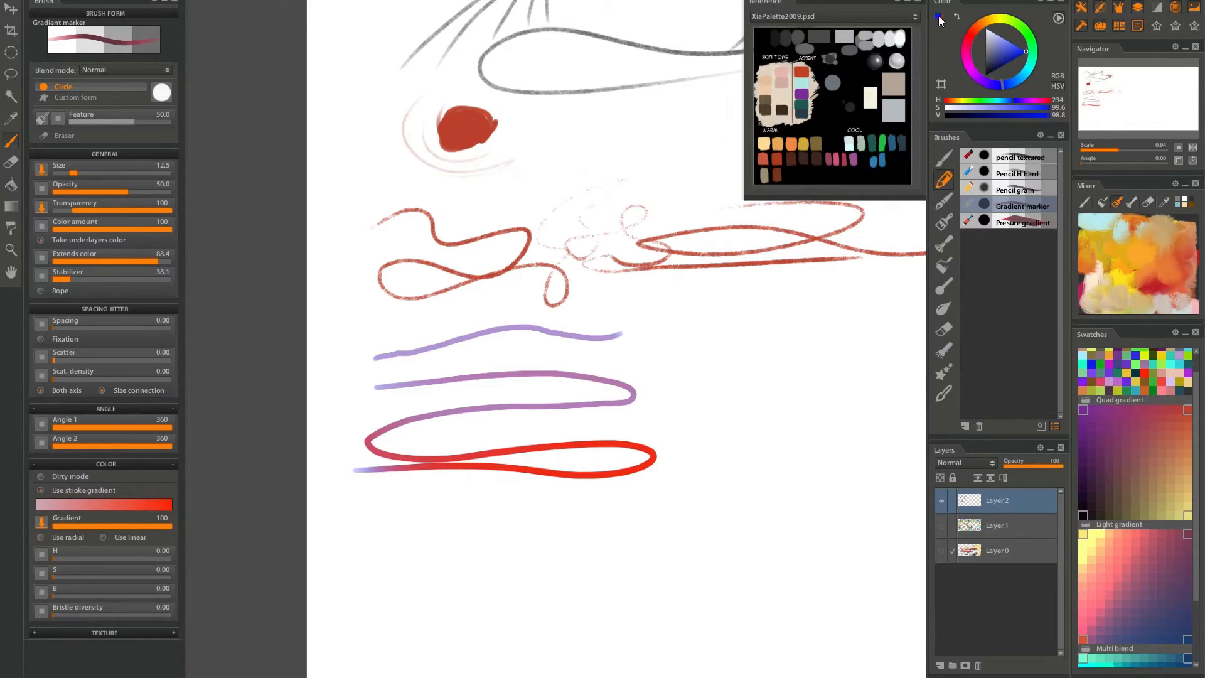
mouse_move(382, 368)
mouse_down()
mouse_move(606, 362)
mouse_move(705, 332)
mouse_move(651, 359)
mouse_move(690, 432)
mouse_move(667, 476)
mouse_move(616, 477)
mouse_up()
drag(689, 368, 602, 342)
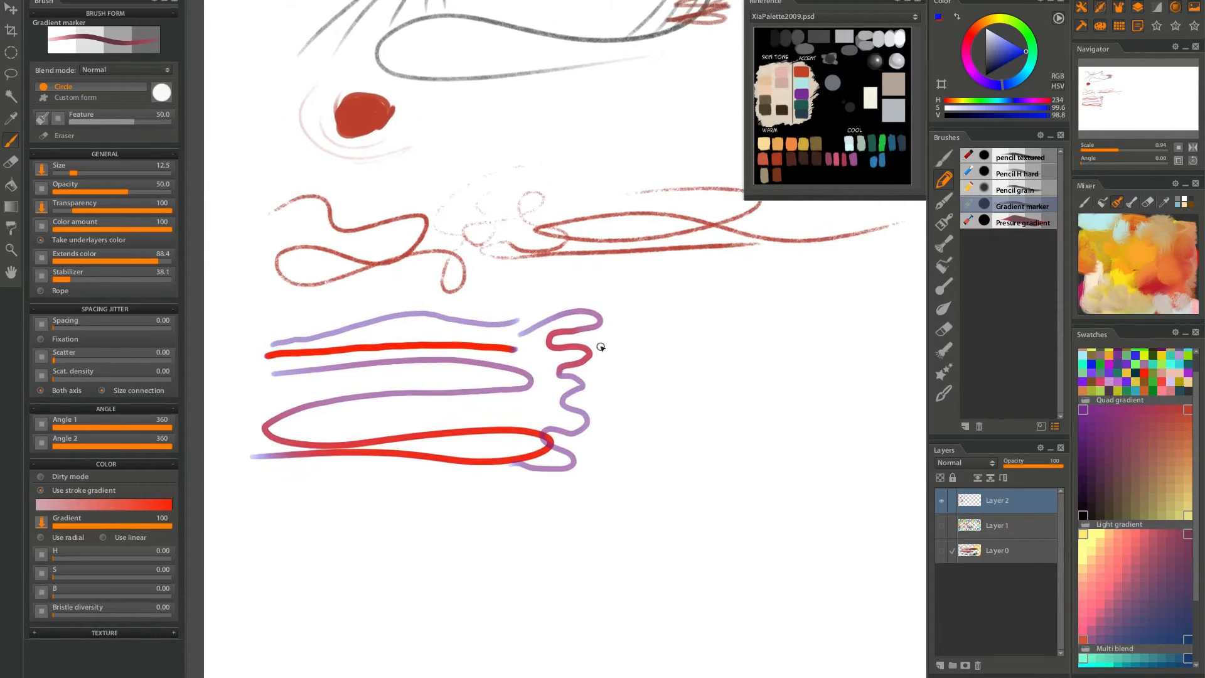
drag(622, 309, 622, 306)
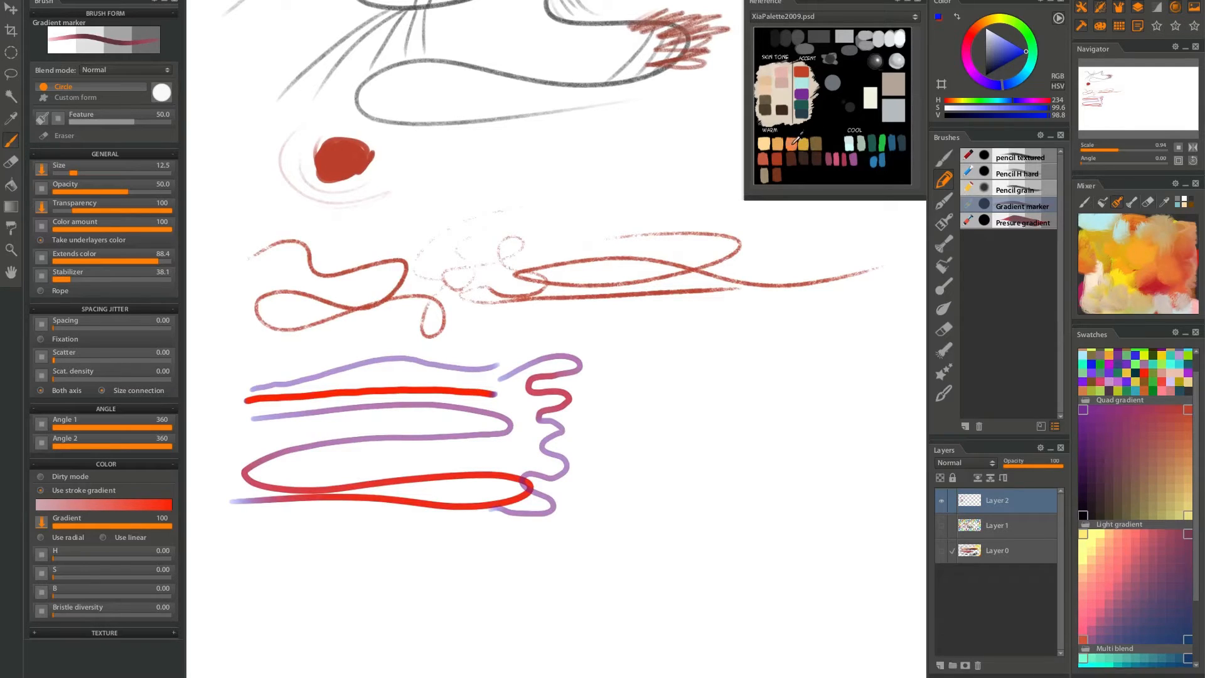
Pick orange and dark brown from the reference palette and scribble a brownish-to-red hatched patch below the winding strokes.
click(793, 143)
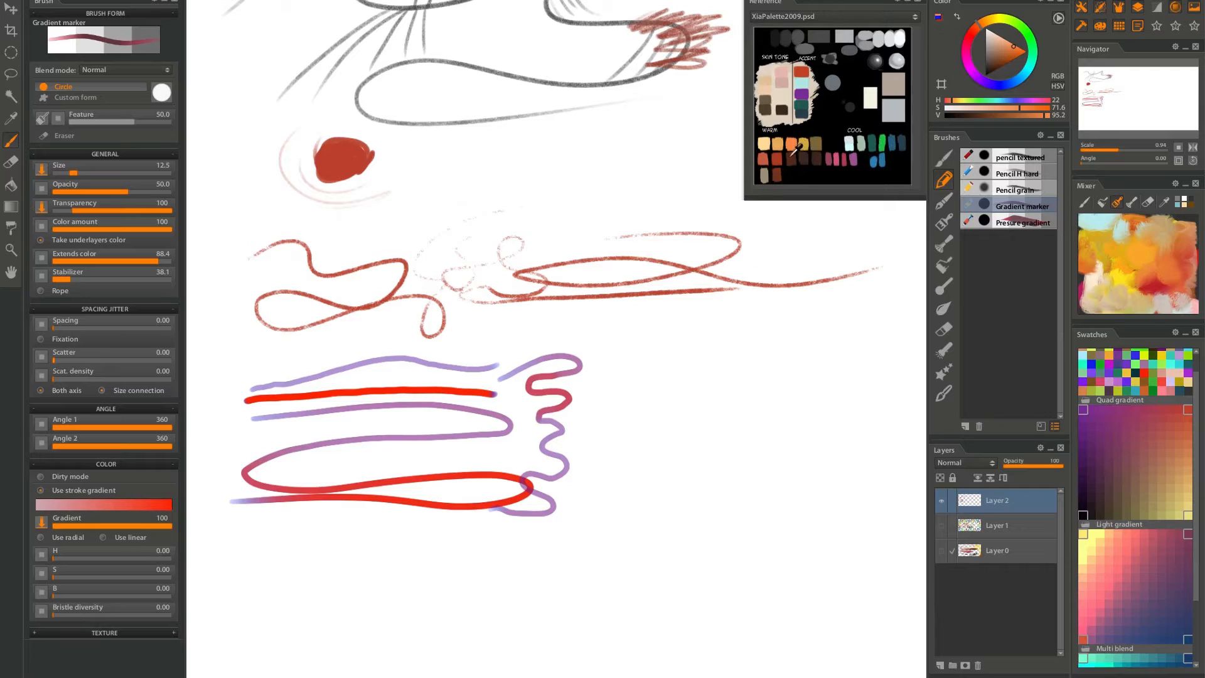
click(792, 150)
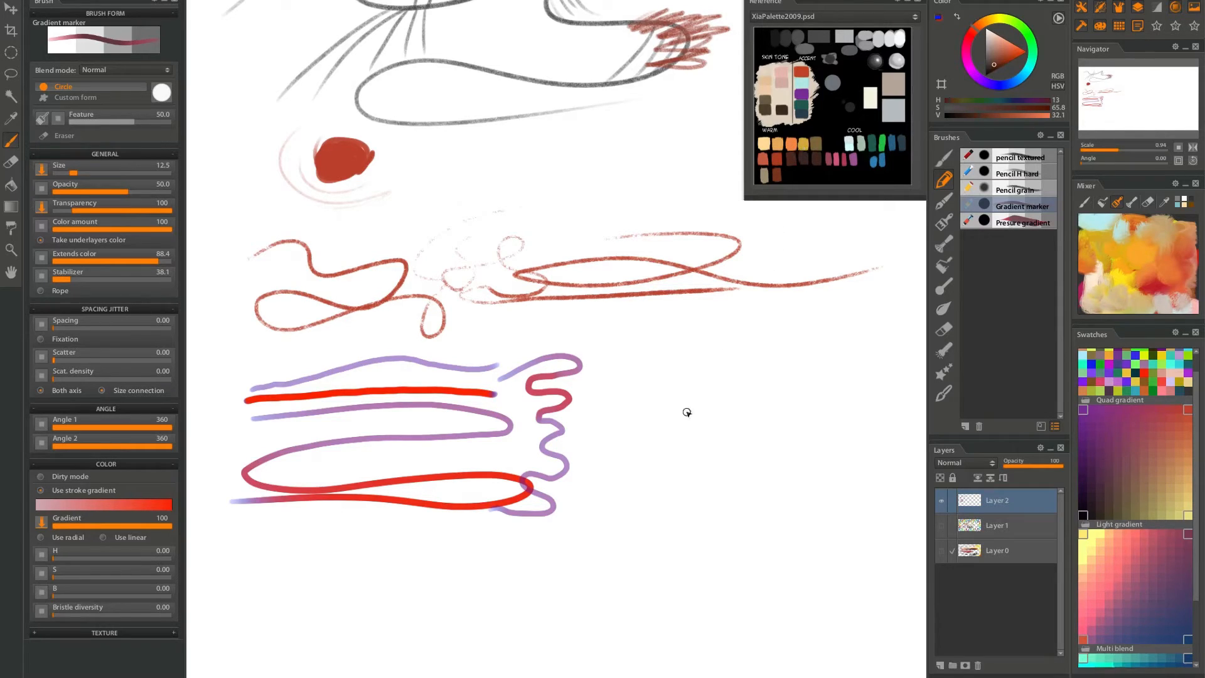
drag(465, 516, 610, 389)
mouse_move(410, 432)
mouse_down()
mouse_move(373, 464)
mouse_move(383, 489)
mouse_move(398, 502)
mouse_move(458, 498)
mouse_move(433, 509)
mouse_move(468, 478)
mouse_up()
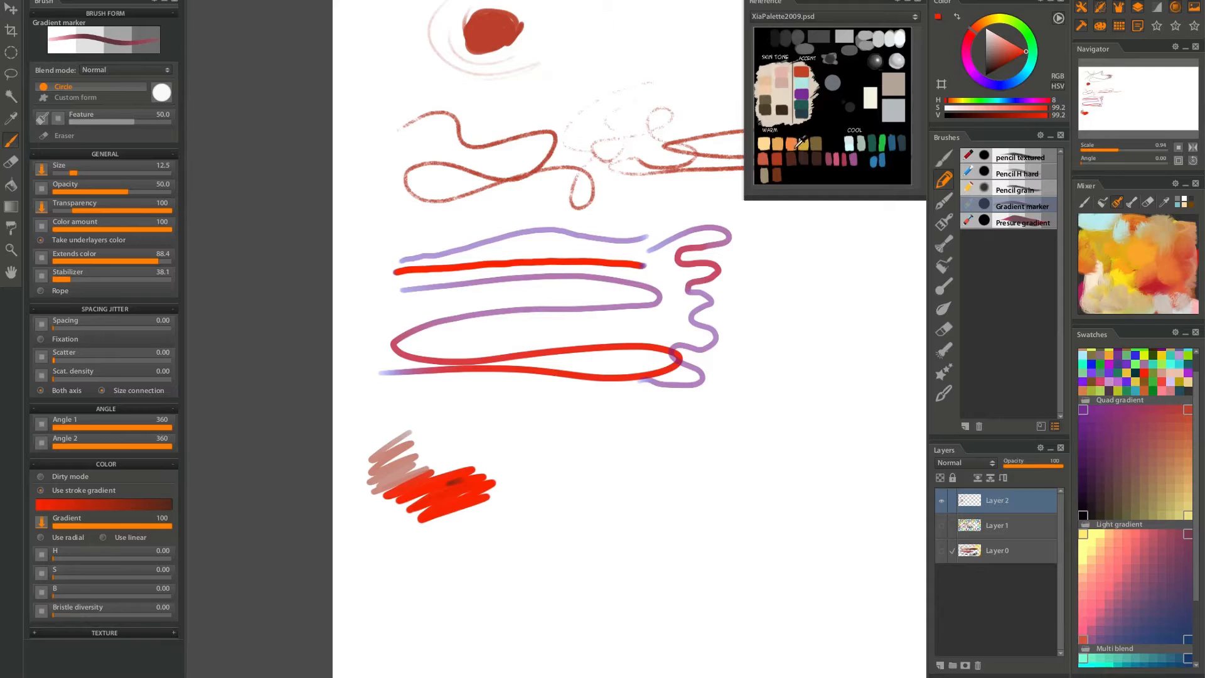
Set the gradient to orange and dark brown from the reference palette and hatch light and dark brown areas around the red patch.
click(792, 143)
click(791, 149)
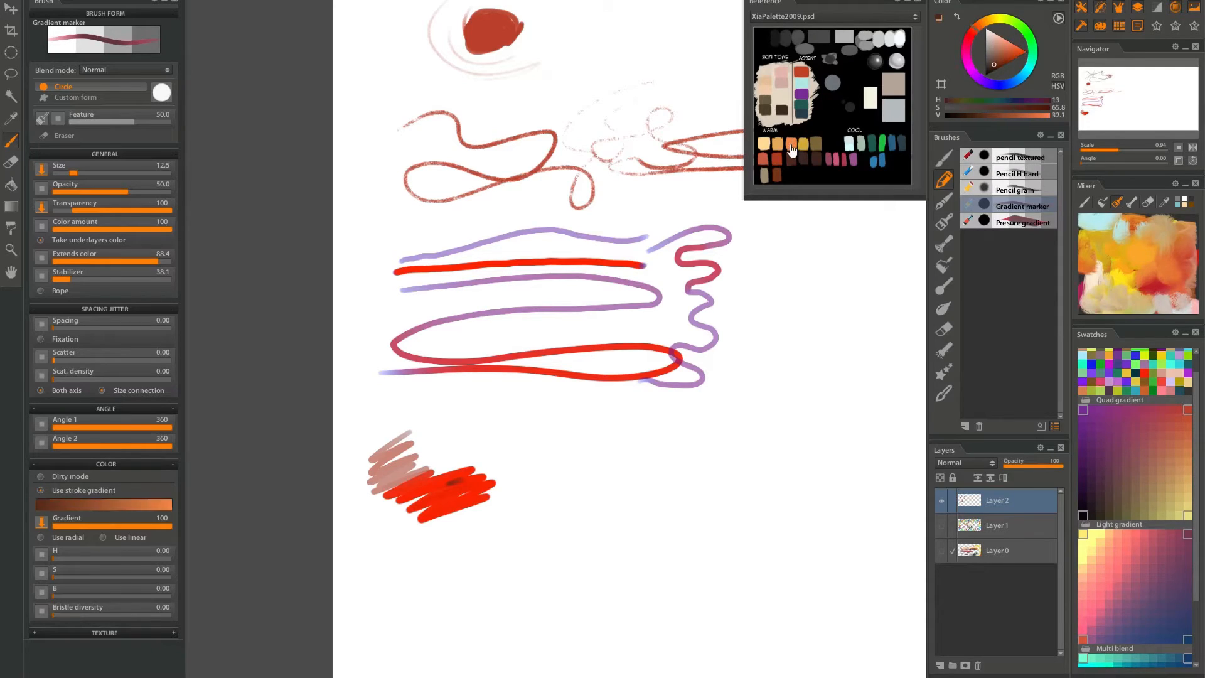
click(793, 149)
mouse_move(492, 423)
mouse_down()
mouse_move(551, 402)
mouse_move(471, 444)
mouse_move(577, 411)
mouse_move(502, 449)
mouse_move(585, 433)
mouse_move(525, 481)
mouse_move(599, 472)
mouse_move(544, 510)
mouse_move(460, 441)
mouse_move(494, 494)
mouse_move(506, 486)
mouse_move(483, 431)
mouse_move(570, 414)
mouse_move(514, 402)
mouse_move(375, 413)
mouse_move(398, 431)
mouse_move(455, 404)
mouse_move(396, 443)
mouse_move(503, 413)
mouse_move(416, 474)
mouse_move(449, 466)
mouse_move(418, 462)
mouse_move(443, 431)
mouse_move(413, 421)
mouse_move(427, 404)
mouse_move(417, 399)
mouse_move(465, 401)
mouse_move(432, 429)
mouse_up()
mouse_move(358, 433)
mouse_down()
mouse_move(368, 480)
mouse_move(414, 514)
mouse_move(369, 487)
mouse_move(366, 435)
mouse_move(387, 431)
mouse_move(380, 486)
mouse_move(396, 482)
mouse_up()
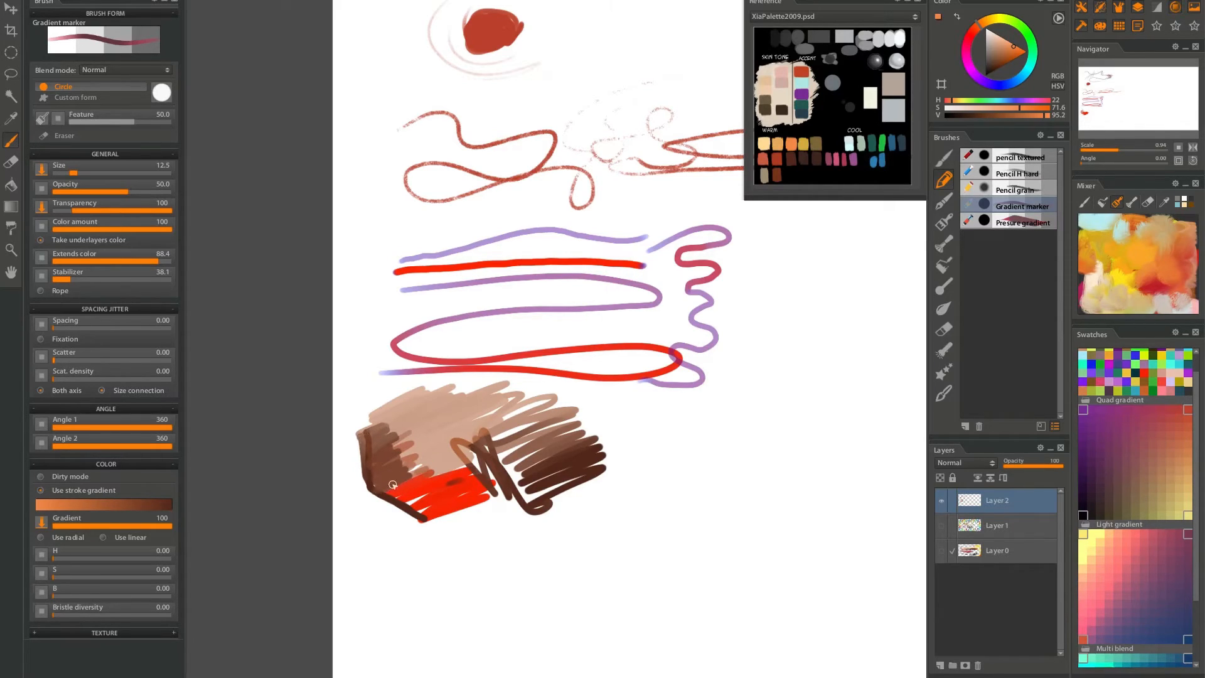
Stroke orange accents over the left edge of the brown patch and across the dark brown hatching.
mouse_move(362, 439)
mouse_down()
mouse_move(368, 482)
mouse_move(364, 432)
mouse_move(367, 477)
mouse_move(367, 435)
mouse_up()
mouse_move(379, 495)
mouse_down()
mouse_move(420, 520)
mouse_move(446, 484)
mouse_up()
key(ctrl+z)
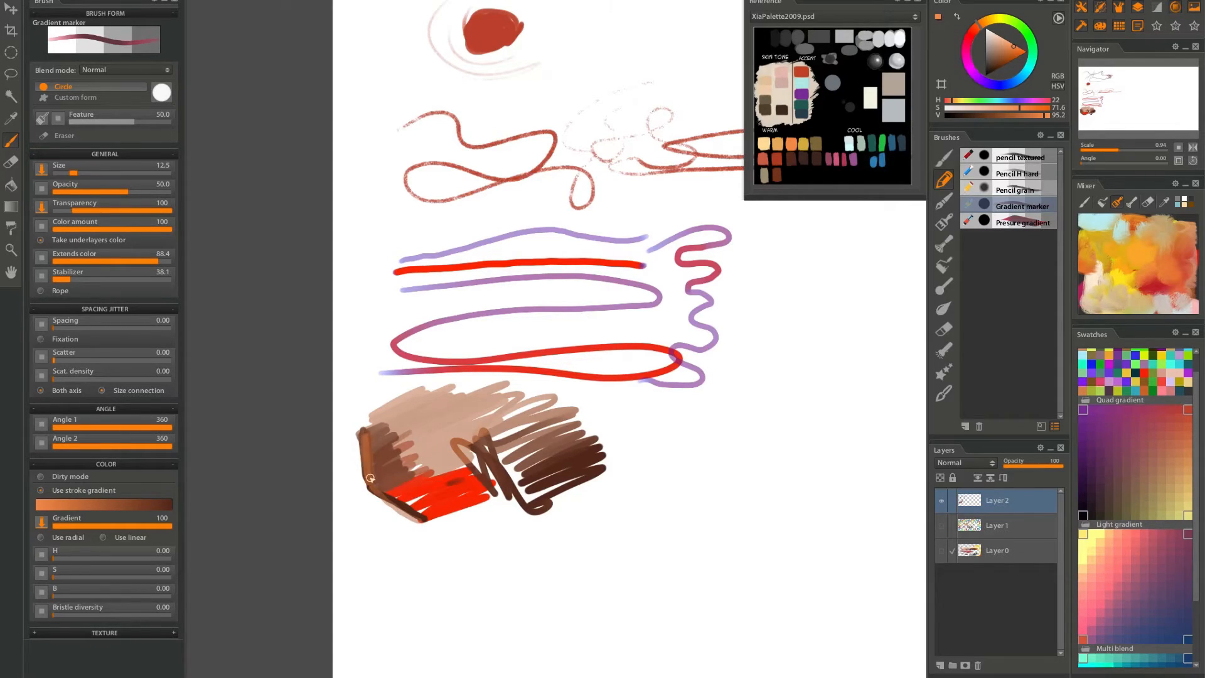
mouse_move(550, 453)
mouse_down()
mouse_move(534, 471)
mouse_move(583, 453)
mouse_move(535, 476)
mouse_move(598, 451)
mouse_move(523, 481)
mouse_move(579, 449)
mouse_move(502, 466)
mouse_move(519, 469)
mouse_move(490, 452)
mouse_up()
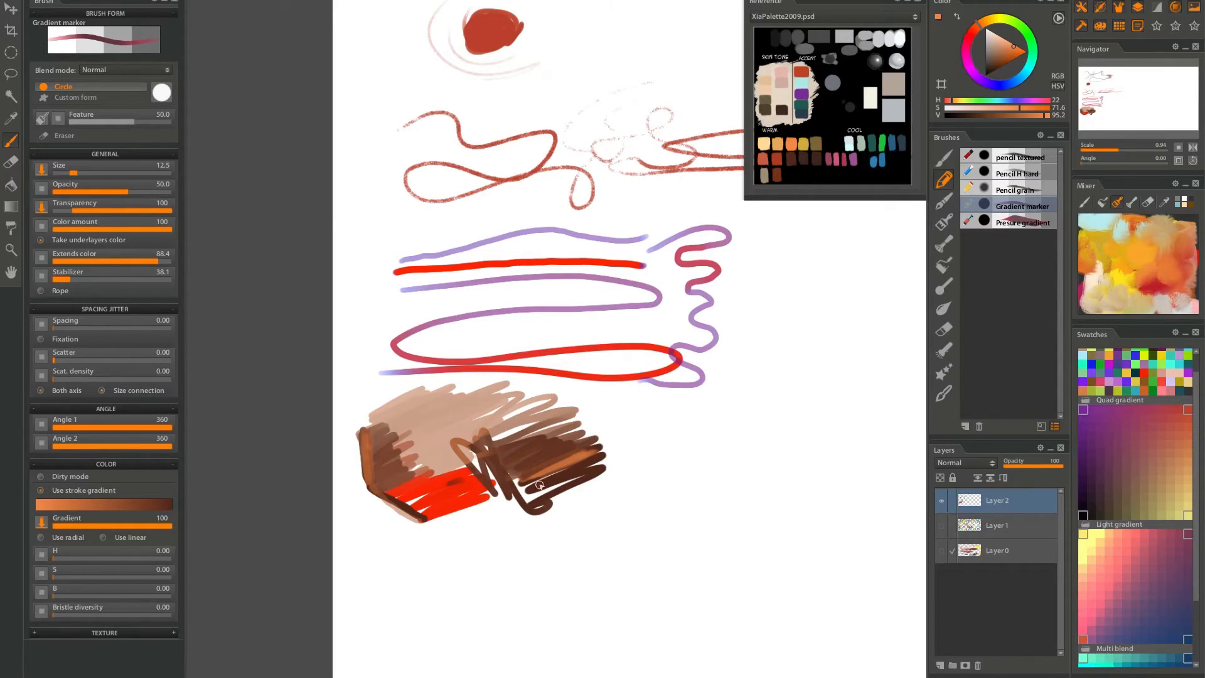
Sample dark brown from the hatching, toggle the gradient colours, and scribble a light brown-to-orange patch below it.
alt+click(527, 472)
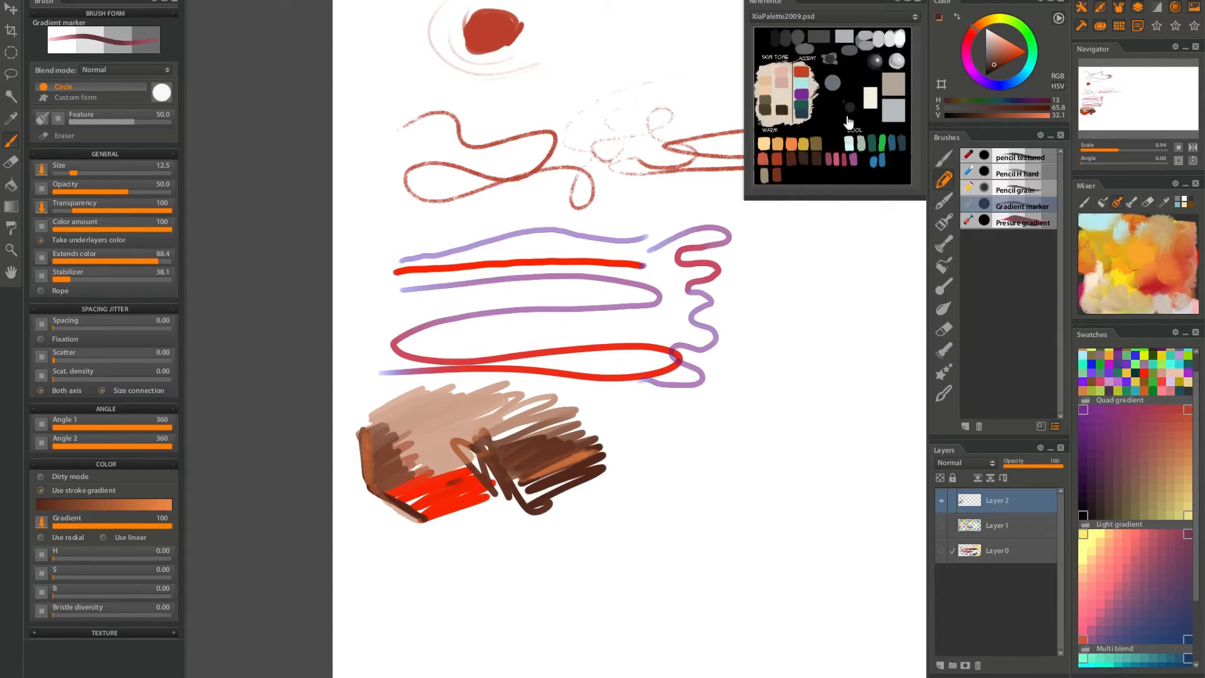
key(x)
key(x)
key(x)
key(x)
mouse_move(527, 487)
mouse_down()
mouse_move(525, 395)
mouse_move(466, 454)
mouse_move(519, 431)
mouse_move(444, 465)
mouse_up()
mouse_move(531, 426)
mouse_down()
mouse_move(455, 473)
mouse_move(520, 447)
mouse_move(480, 478)
mouse_move(540, 453)
mouse_move(510, 481)
mouse_move(553, 458)
mouse_move(511, 486)
mouse_move(570, 457)
mouse_move(611, 417)
mouse_move(591, 393)
mouse_move(533, 422)
mouse_move(599, 401)
mouse_move(570, 427)
mouse_move(605, 420)
mouse_move(570, 445)
mouse_move(627, 424)
mouse_move(607, 438)
mouse_move(625, 419)
mouse_move(552, 432)
mouse_move(603, 402)
mouse_move(587, 397)
mouse_up()
Fill a rectangular selection in the canvas's lower left corner with dark grey, then deselect and return to the brush.
mouse_move(666, 462)
mouse_down()
mouse_move(602, 366)
mouse_move(559, 358)
mouse_move(604, 359)
mouse_up()
key(m)
drag(238, 410, 288, 422)
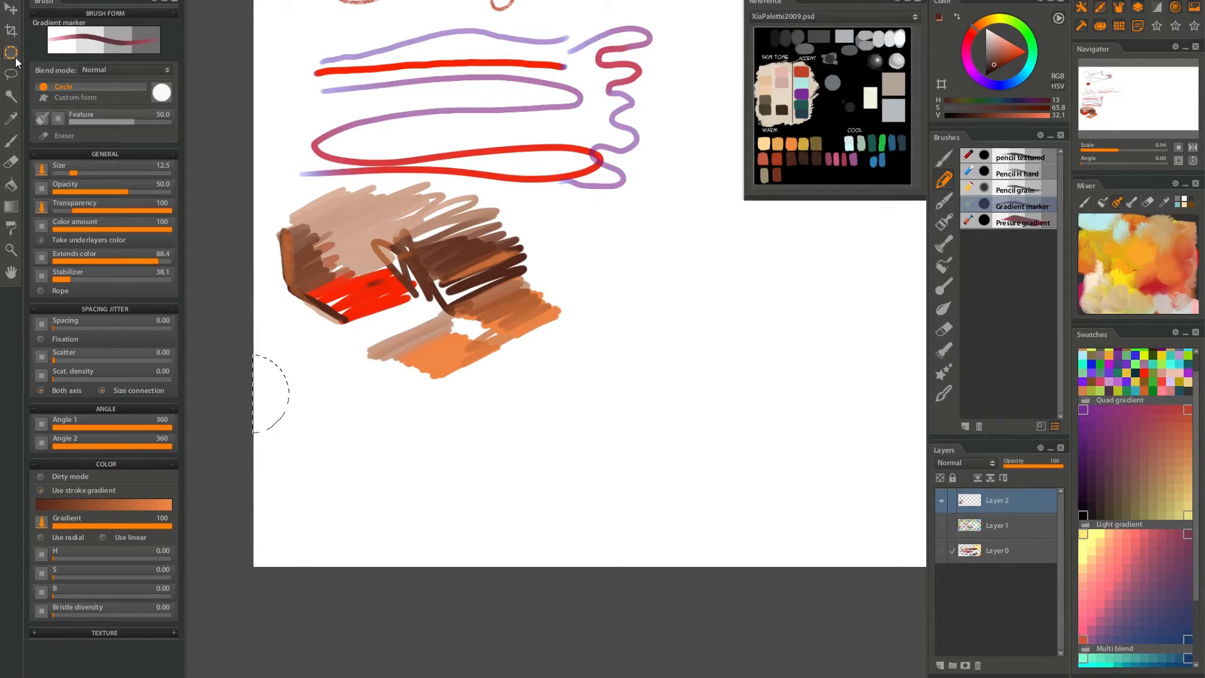
click(310, 377)
drag(231, 394, 629, 571)
mouse_move(964, 71)
mouse_down()
mouse_move(977, 83)
mouse_move(976, 64)
mouse_up()
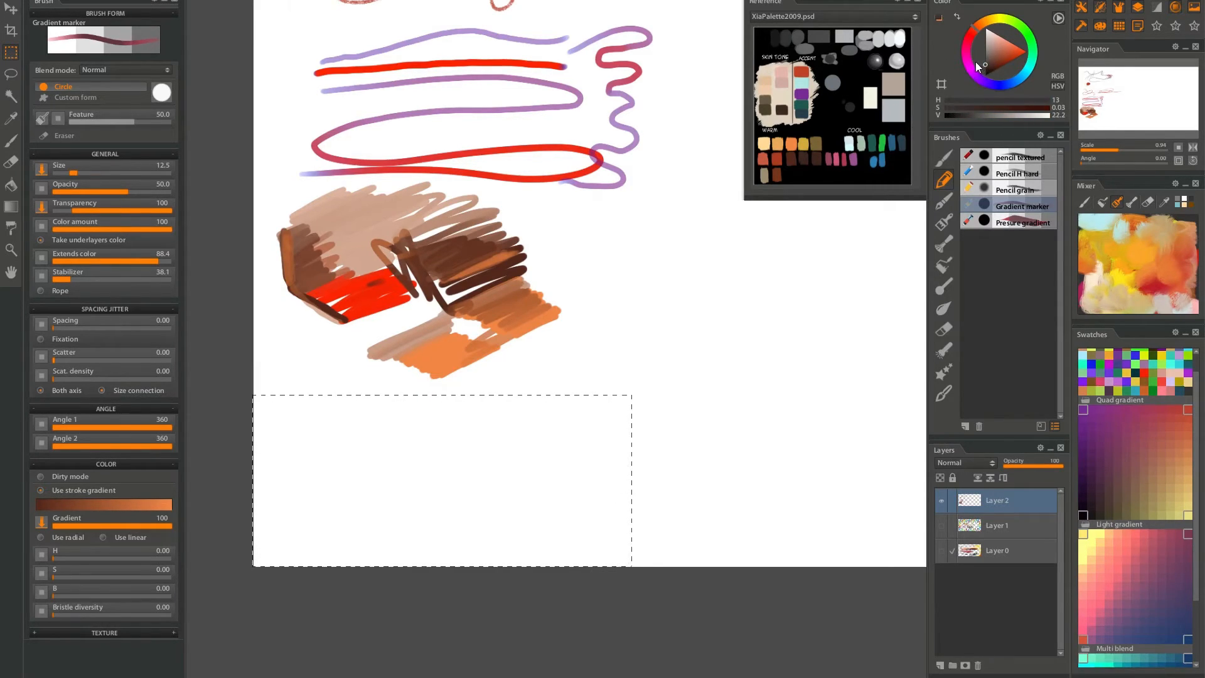
key(alt+BackSpace)
key(ctrl+d)
key(b)
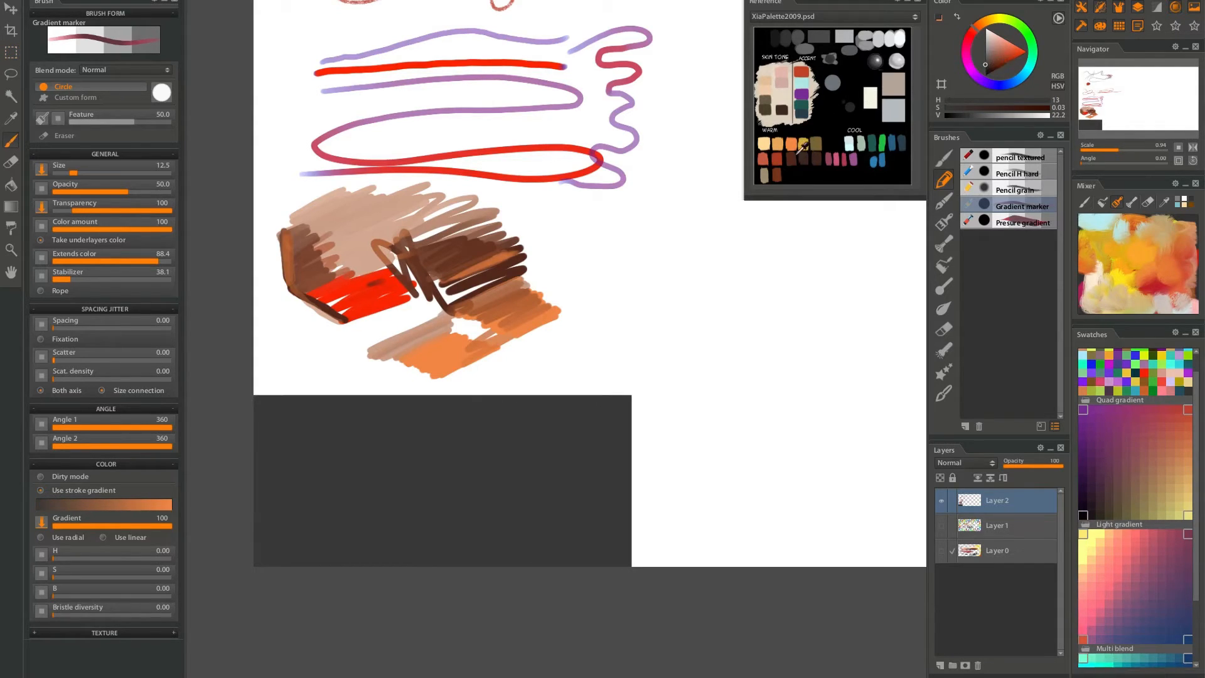
Pick pink from the reference palette and scribble sample patches on the dark rectangle's left end and the white area above.
click(794, 158)
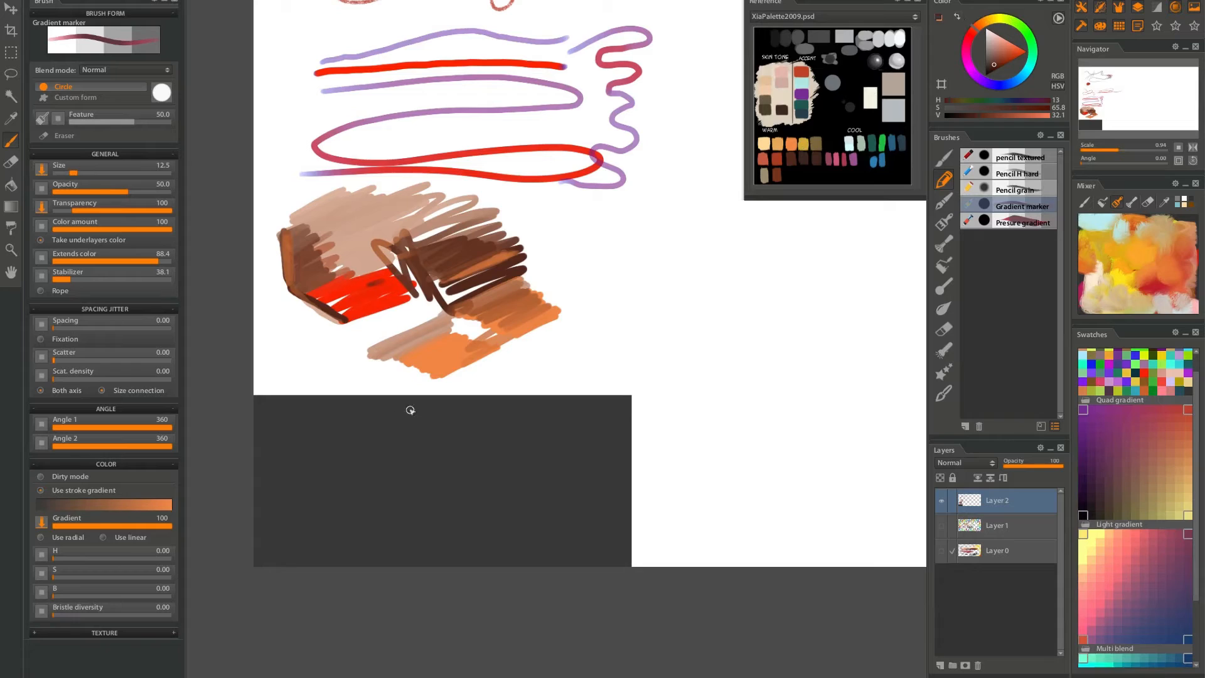
mouse_move(279, 433)
mouse_down()
mouse_move(267, 439)
mouse_move(318, 418)
mouse_move(273, 460)
mouse_up()
key(ctrl+z)
click(836, 157)
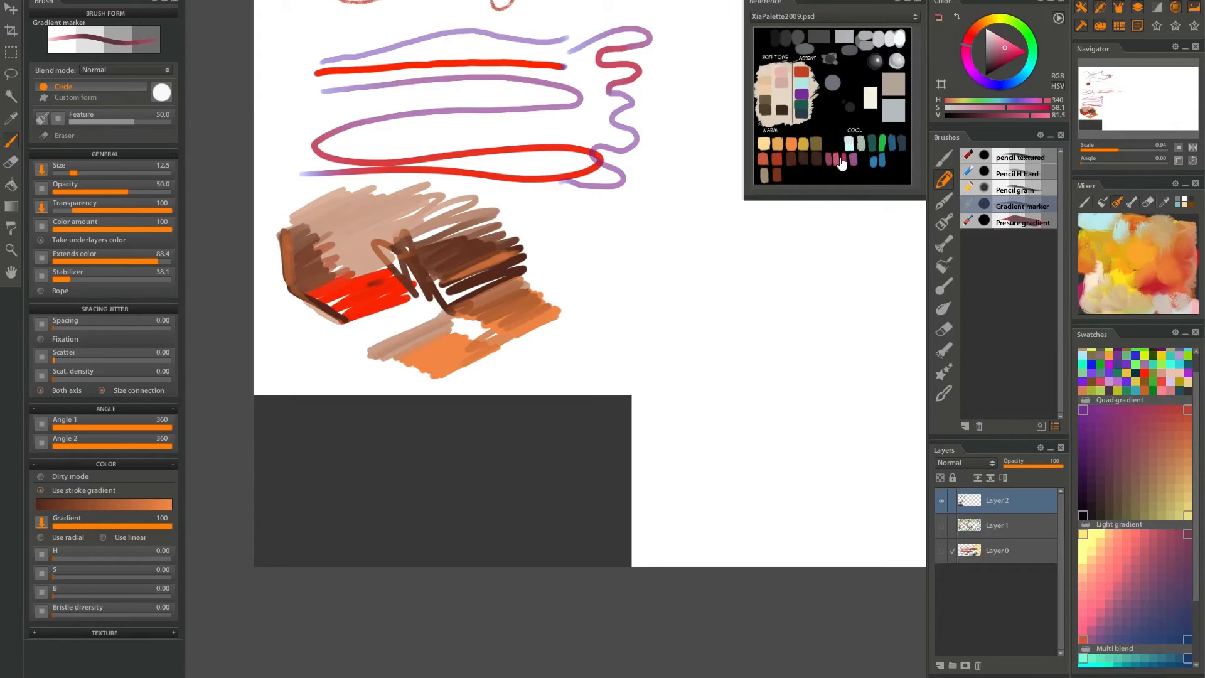
mouse_move(297, 425)
mouse_down()
mouse_move(314, 412)
mouse_move(262, 451)
mouse_move(328, 418)
mouse_move(293, 453)
mouse_move(341, 423)
mouse_move(295, 450)
mouse_move(347, 433)
mouse_move(294, 461)
mouse_up()
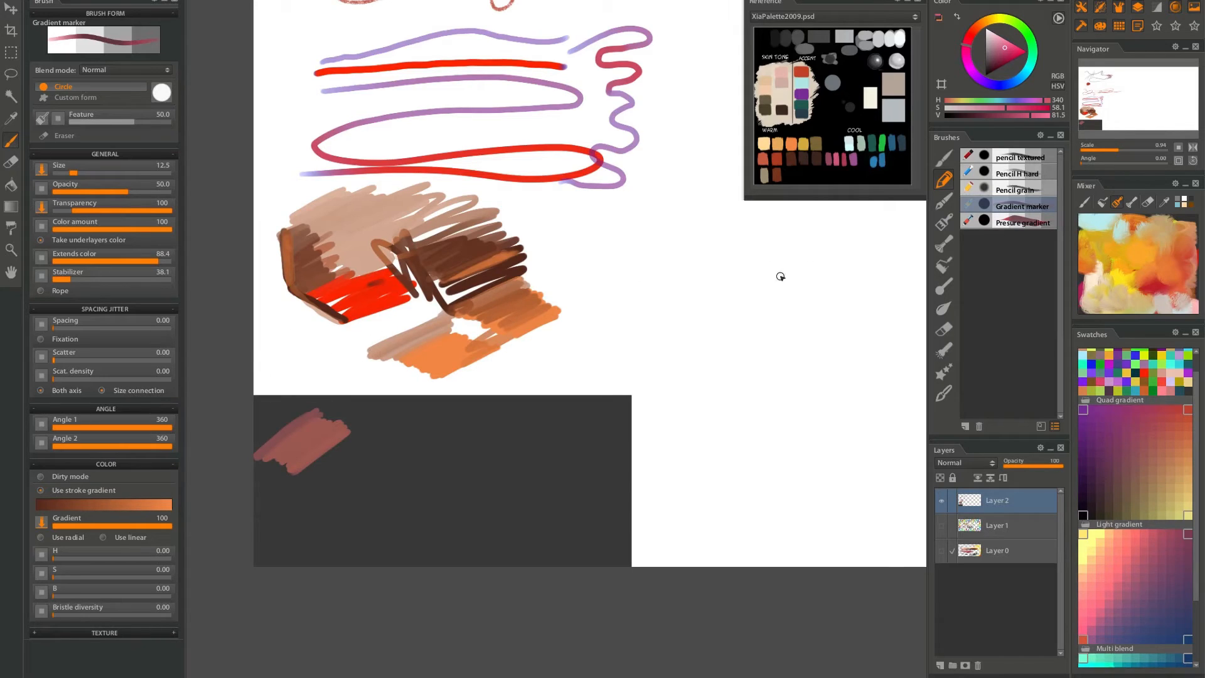
mouse_move(295, 339)
mouse_down()
mouse_move(277, 362)
mouse_move(298, 353)
mouse_move(296, 332)
mouse_move(346, 355)
mouse_up()
key(ctrl+z)
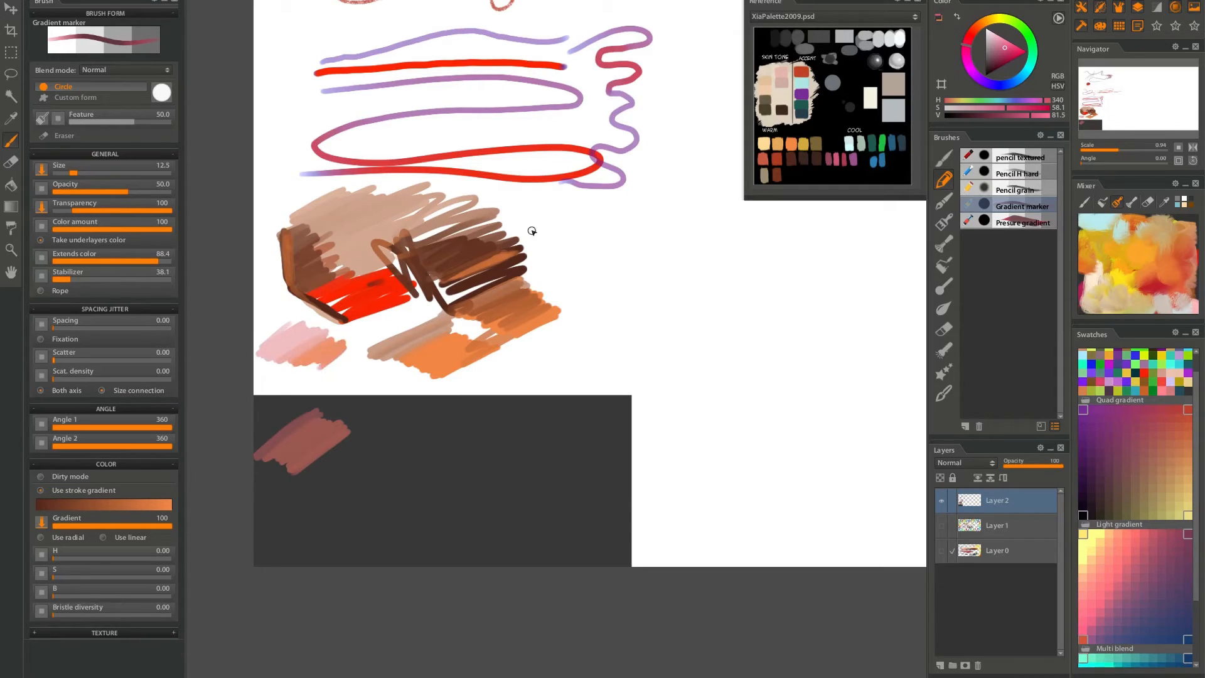
Pick dark brown from the reference palette and scribble brown-to-orange patches on the white area and the dark rectangle.
click(801, 148)
mouse_move(590, 312)
mouse_down()
mouse_move(535, 347)
mouse_move(614, 319)
mouse_move(540, 355)
mouse_move(626, 325)
mouse_move(561, 358)
mouse_move(624, 334)
mouse_move(576, 362)
mouse_move(619, 344)
mouse_move(630, 344)
mouse_move(593, 367)
mouse_move(646, 369)
mouse_up()
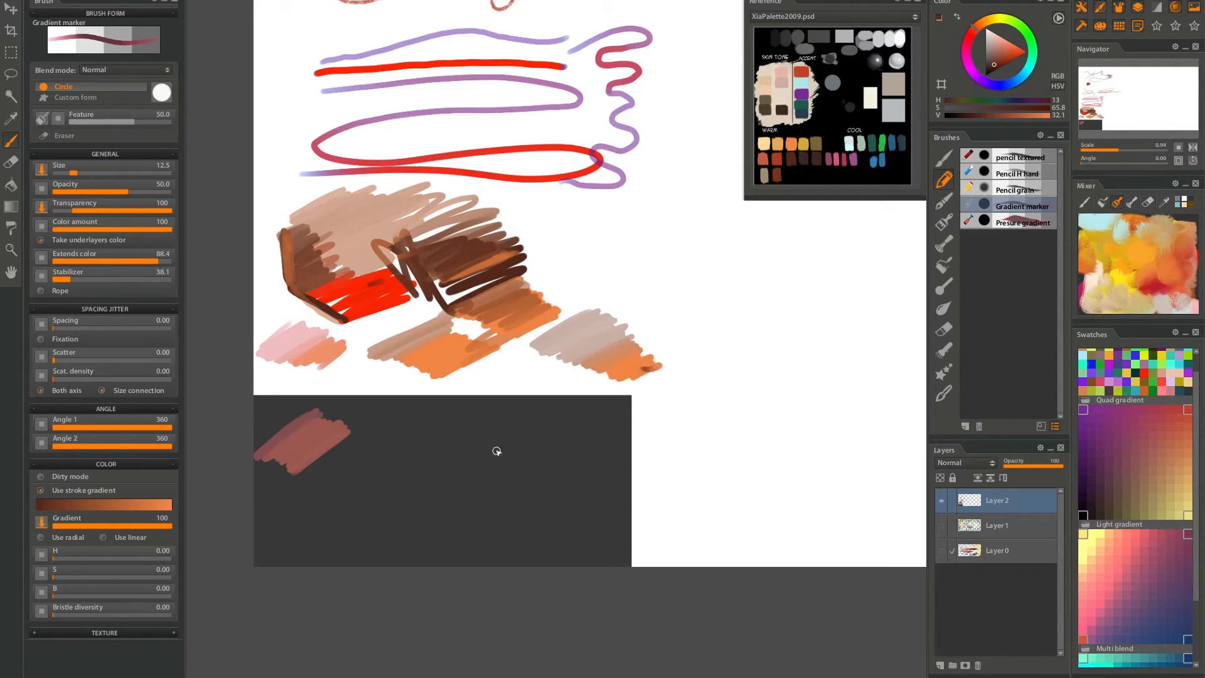
mouse_move(528, 413)
mouse_down()
mouse_move(476, 455)
mouse_move(529, 421)
mouse_up()
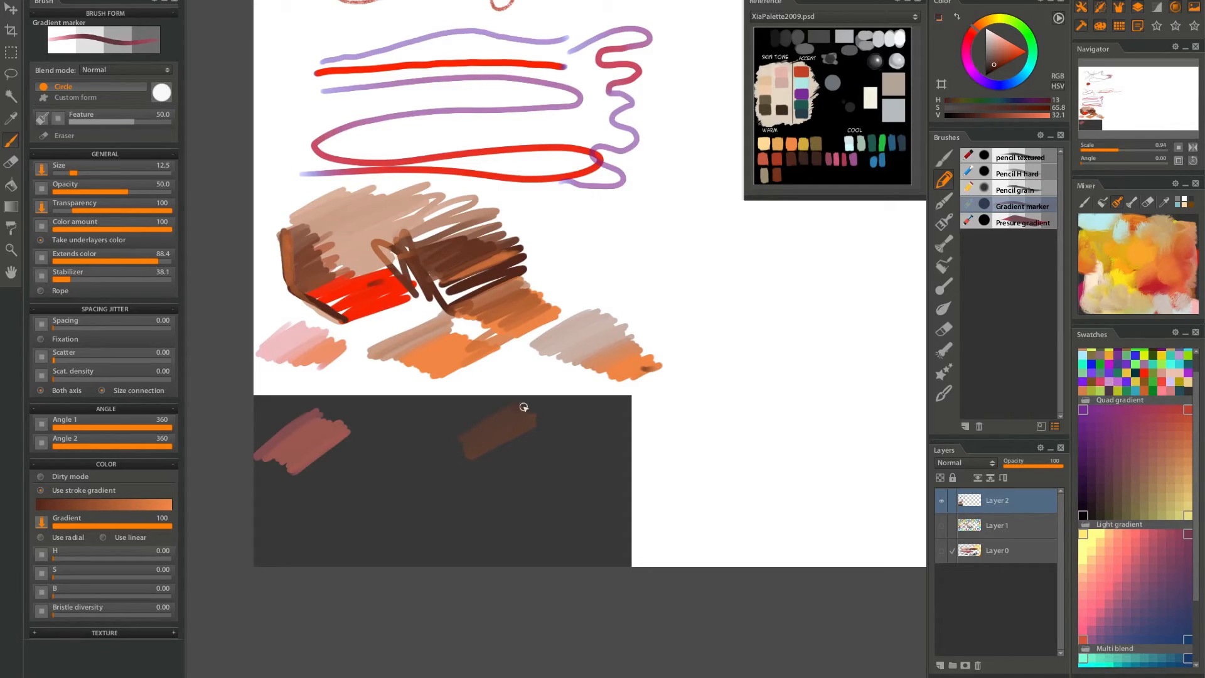
mouse_move(471, 454)
mouse_down()
mouse_move(530, 426)
mouse_move(540, 461)
mouse_move(510, 478)
mouse_move(564, 467)
mouse_move(524, 485)
mouse_up()
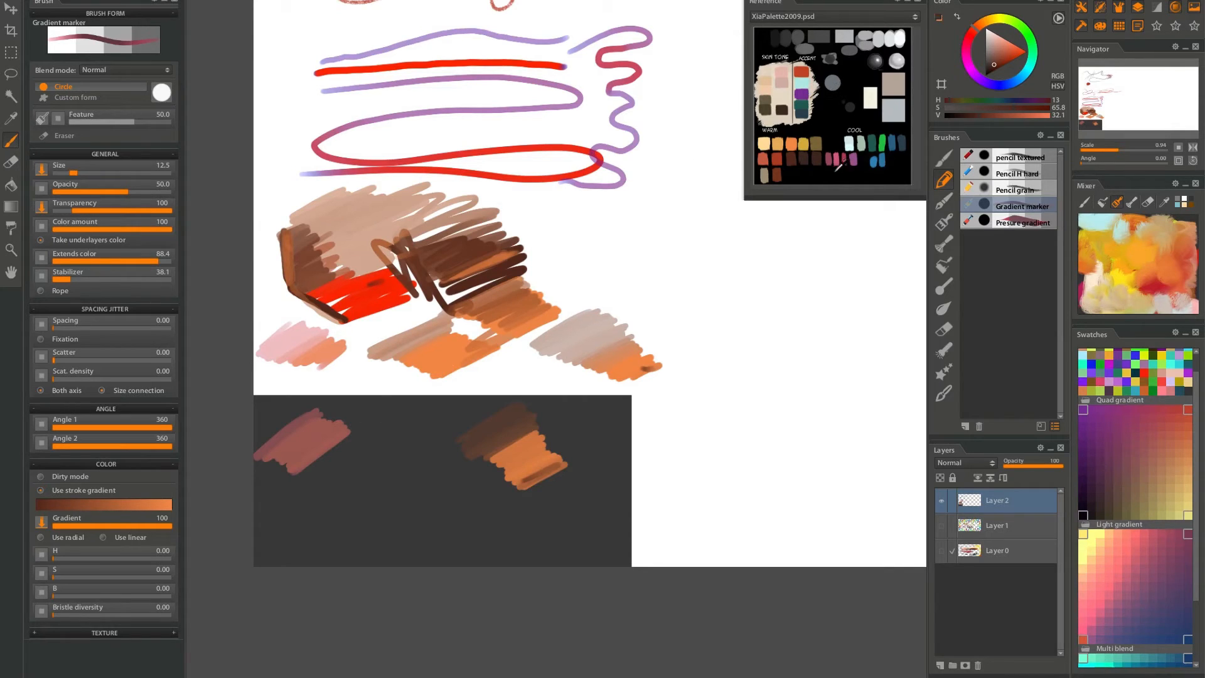
Pick white from the reference palette and toggle the colour slots to set a white-to-orange stroke gradient.
click(852, 139)
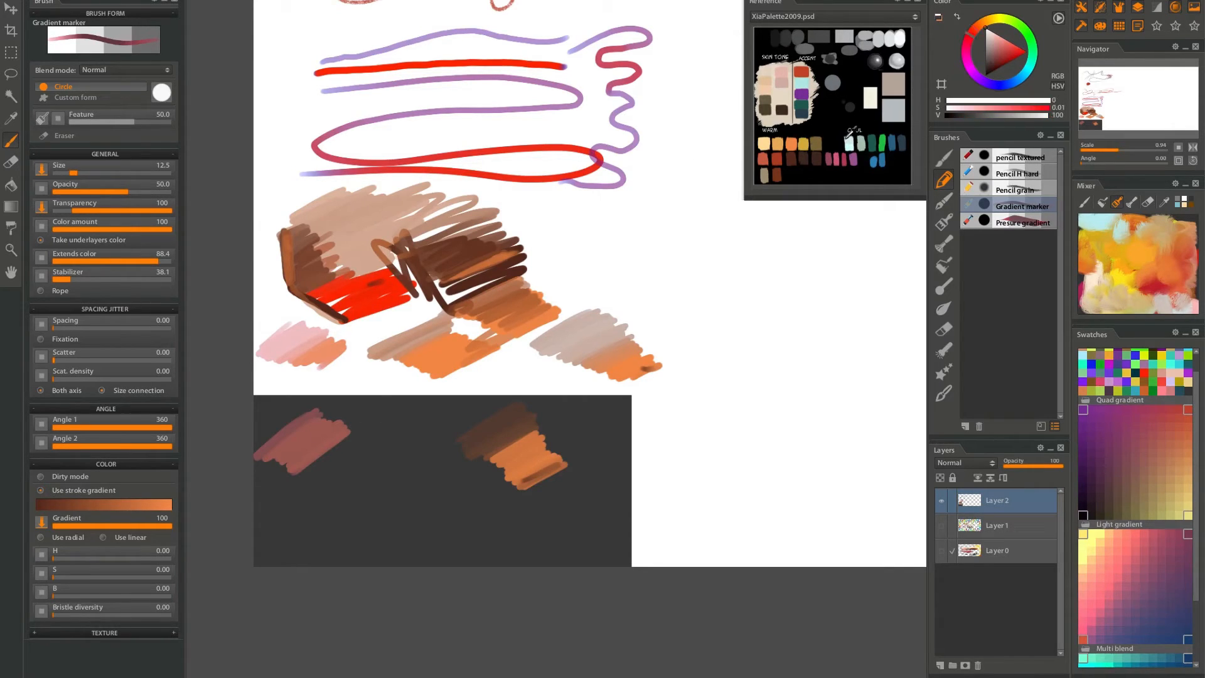
click(939, 21)
click(939, 20)
click(939, 21)
click(938, 19)
click(939, 19)
click(939, 19)
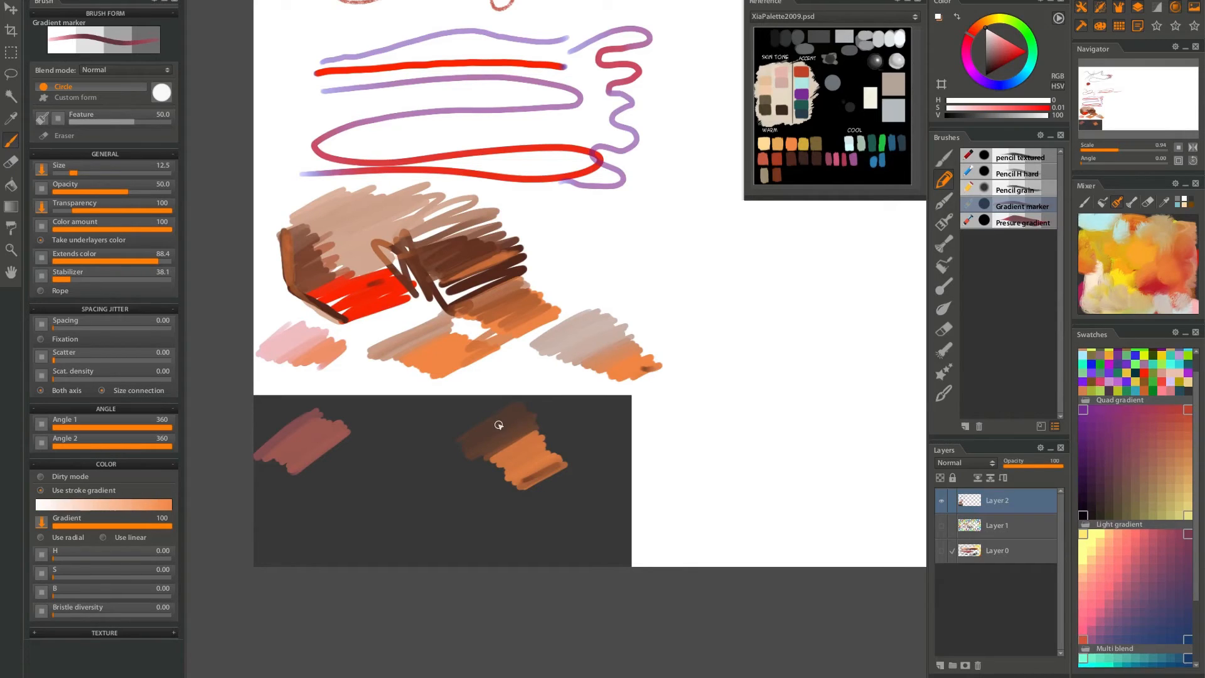
drag(400, 434, 352, 476)
key(ctrl+z)
key(x)
mouse_move(396, 457)
mouse_down()
mouse_move(350, 487)
mouse_move(399, 446)
mouse_move(389, 467)
mouse_move(400, 476)
mouse_move(374, 501)
mouse_move(434, 471)
mouse_move(401, 504)
mouse_move(441, 484)
mouse_move(361, 487)
mouse_move(355, 497)
mouse_move(434, 475)
mouse_move(401, 513)
mouse_up()
key(ctrl+z)
Pick dark green and orange from the reference palette to set a green-to-orange stroke gradient.
click(876, 139)
key(ctrl+z)
key(x)
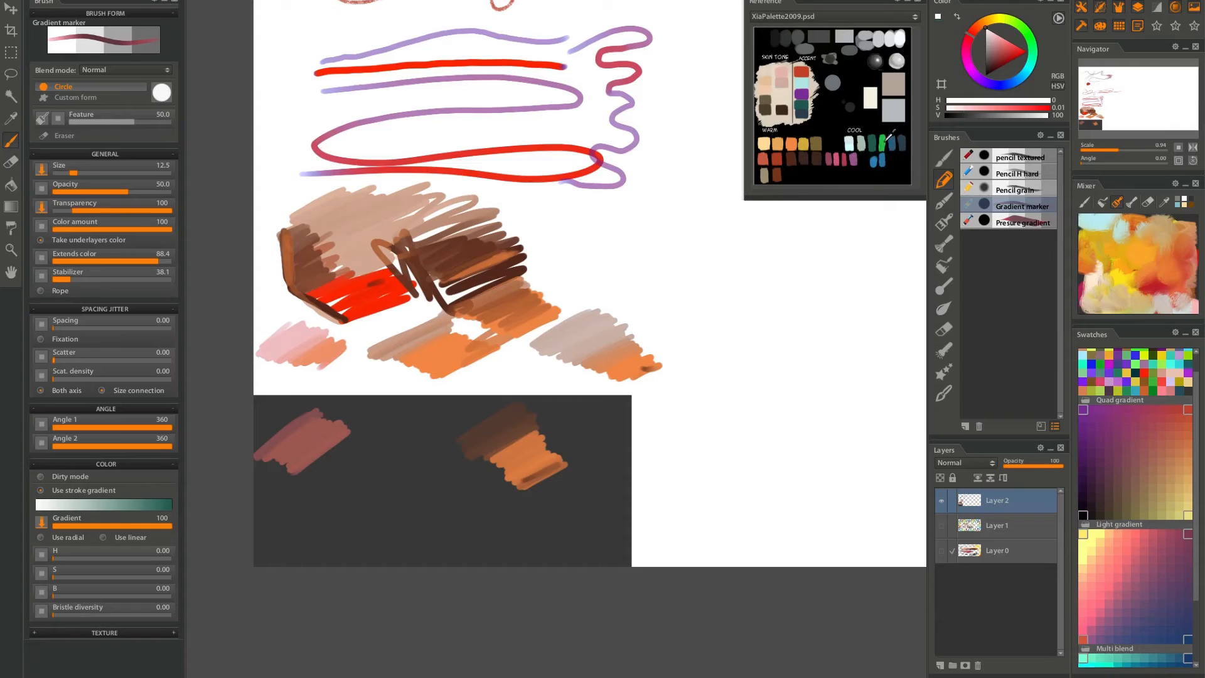
click(800, 141)
key(x)
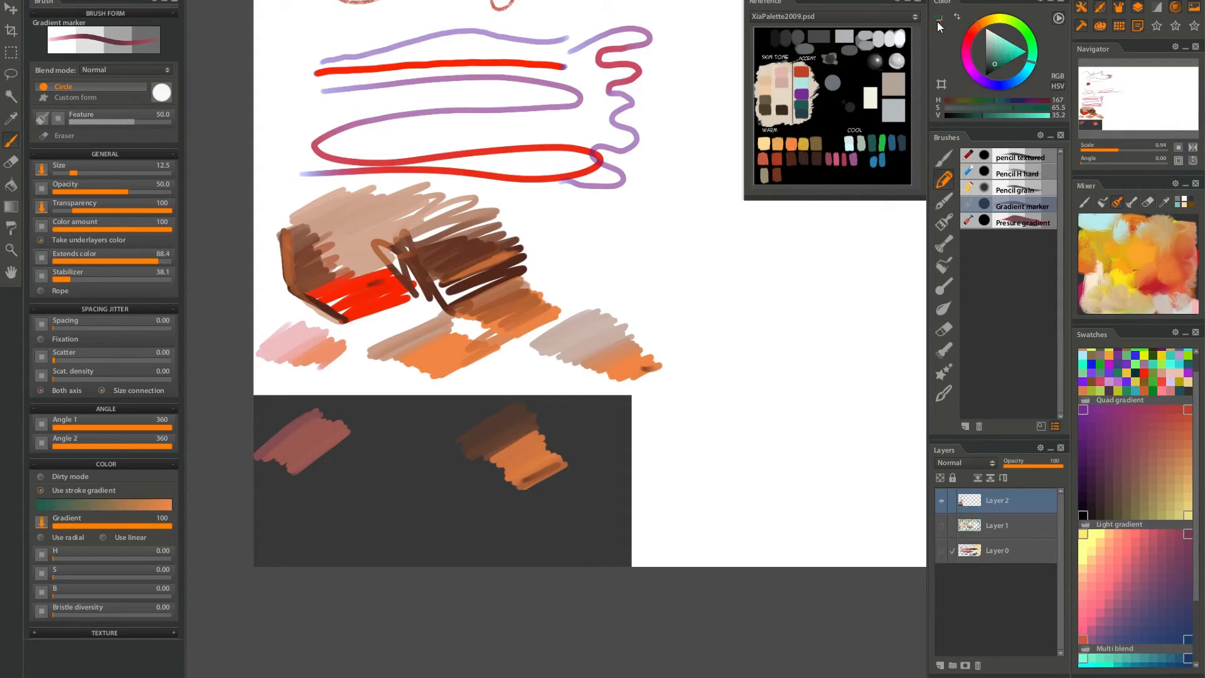
Paint a green-to-orange patch on the dark rectangle between the pink and brown samples, layering orange edges and green shading.
mouse_move(395, 444)
mouse_down()
mouse_move(341, 476)
mouse_move(408, 459)
mouse_move(389, 502)
mouse_move(433, 489)
mouse_move(405, 512)
mouse_move(411, 520)
mouse_up()
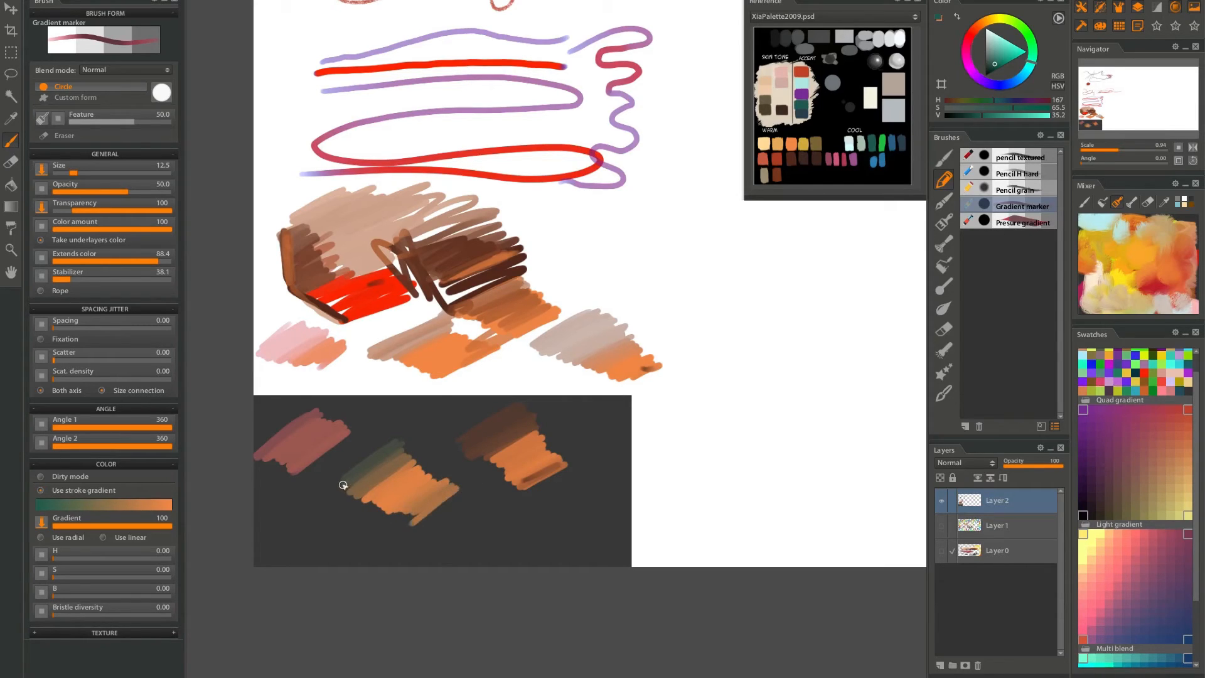
drag(355, 490, 386, 514)
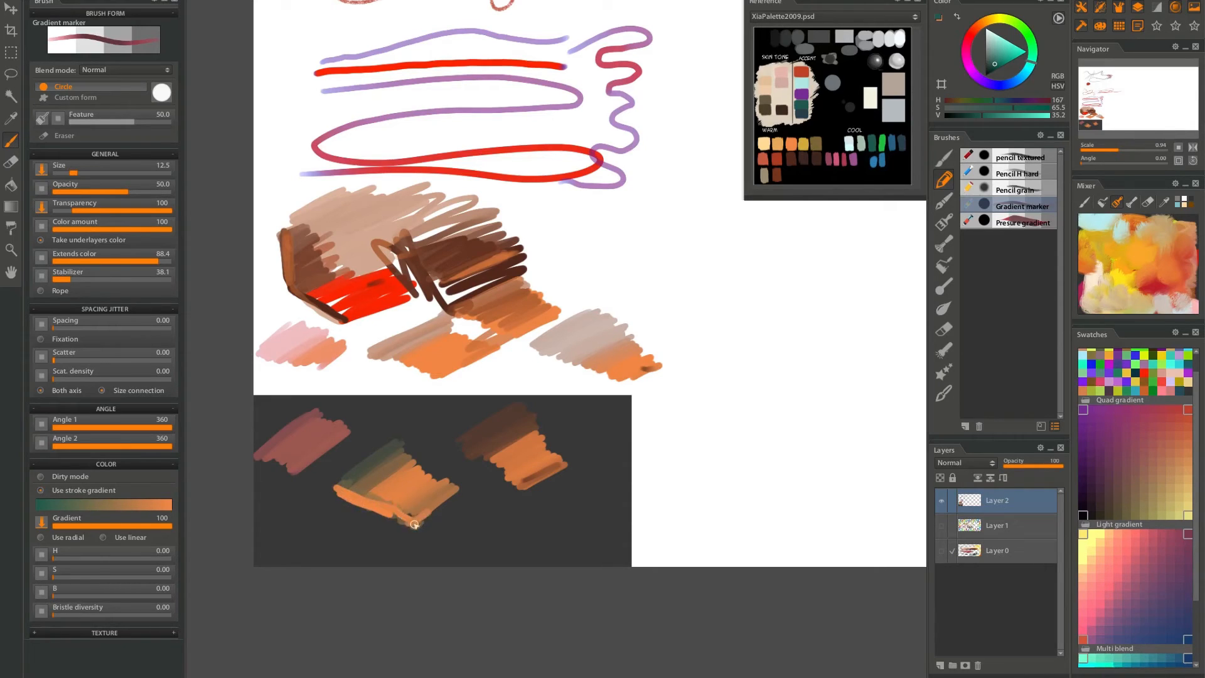
drag(411, 524, 446, 495)
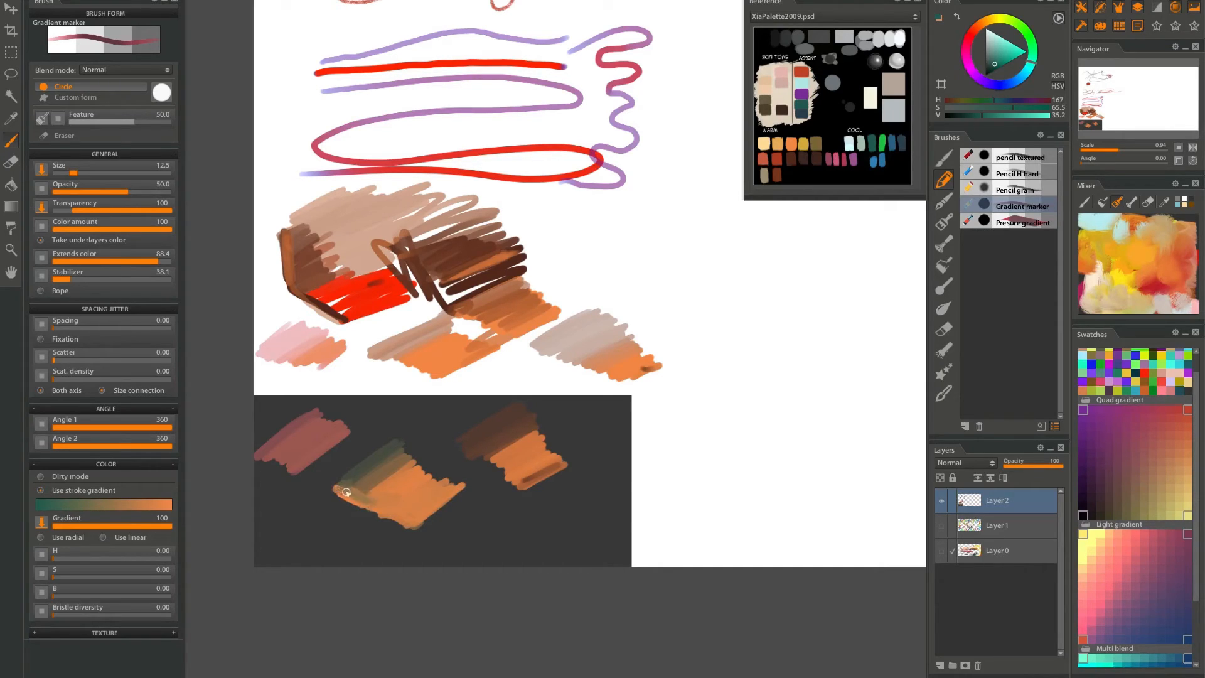
drag(364, 495, 435, 480)
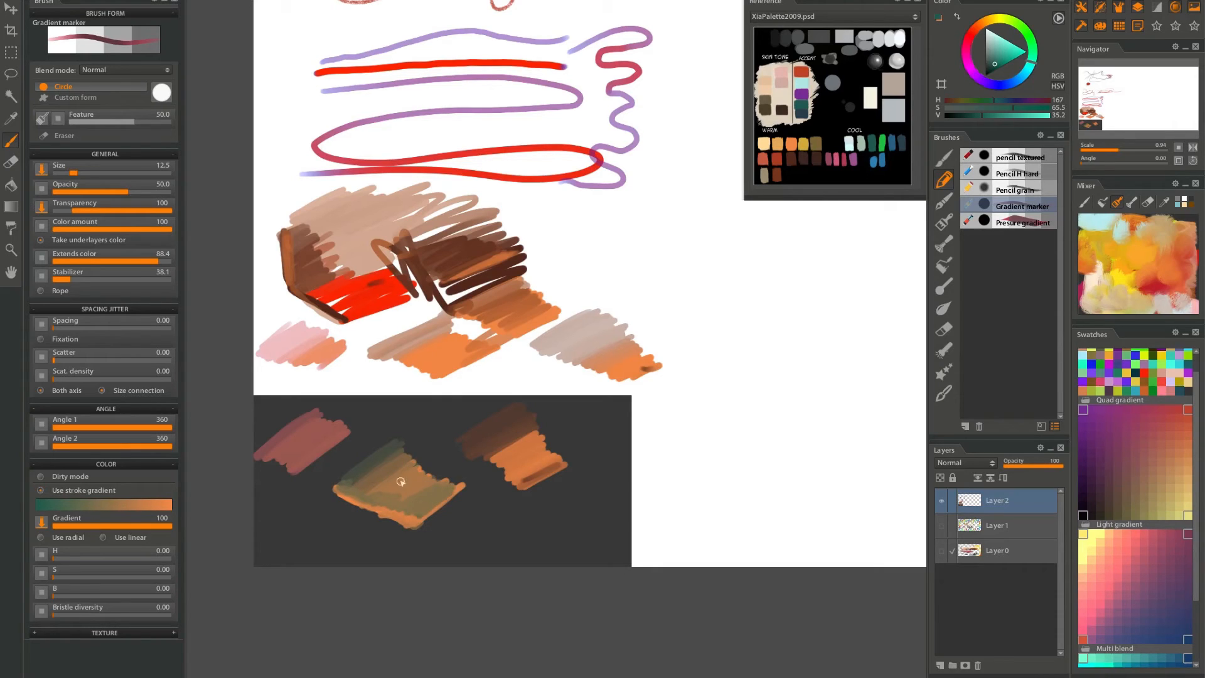
mouse_move(415, 459)
mouse_down()
mouse_move(452, 485)
mouse_move(494, 455)
mouse_move(453, 445)
mouse_up()
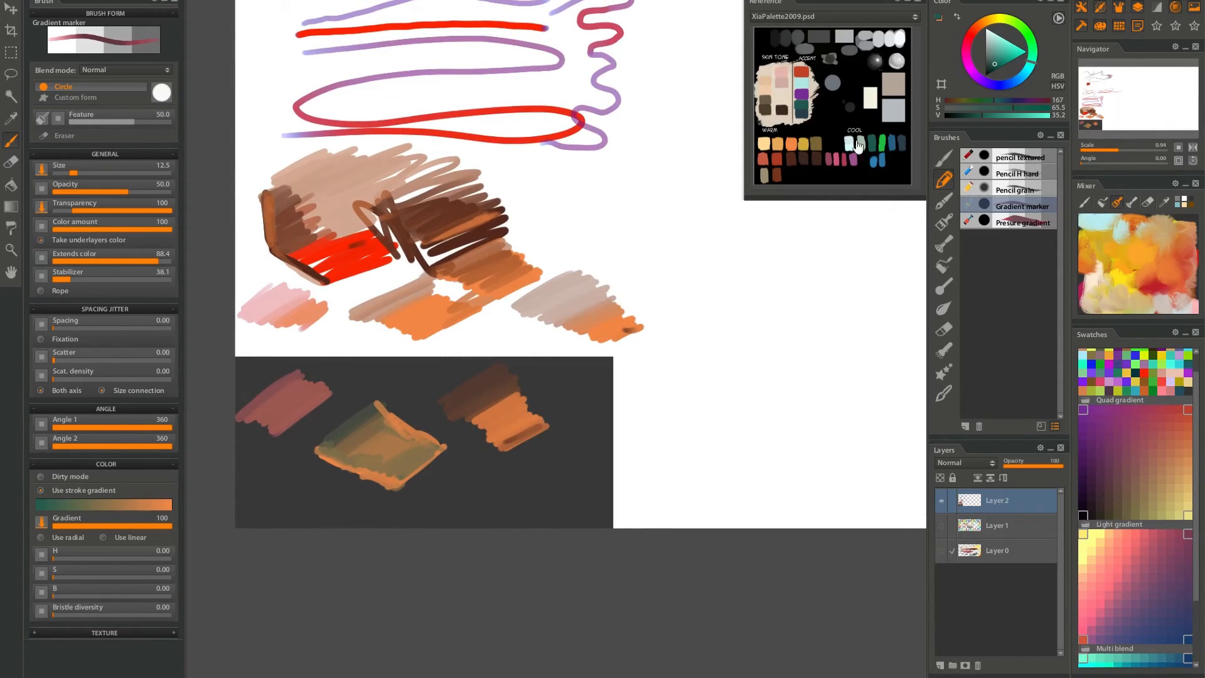
Switch to the Presure gradient brush preset and draw a winding green-to-orange stroke on the white area.
click(1016, 224)
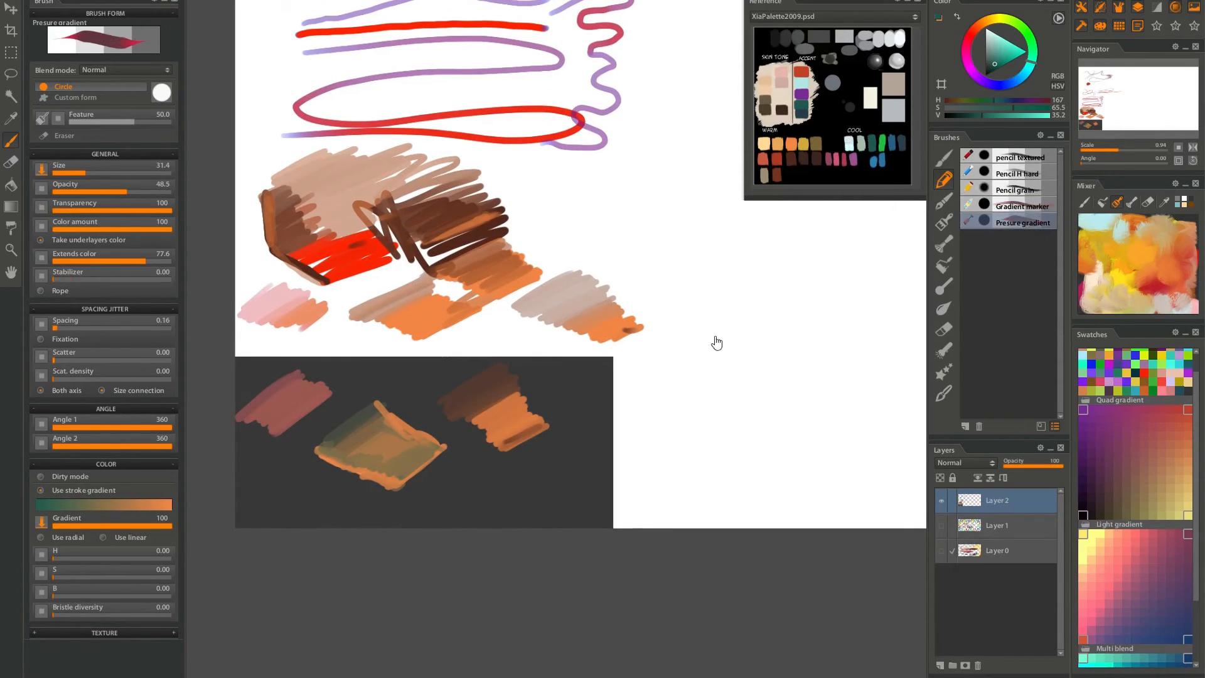
drag(719, 343, 412, 438)
mouse_move(422, 207)
mouse_down()
mouse_move(586, 197)
mouse_move(431, 301)
mouse_move(414, 412)
mouse_move(568, 408)
mouse_up()
key(ctrl+z)
mouse_move(434, 192)
mouse_down()
mouse_move(390, 290)
mouse_move(492, 425)
mouse_move(559, 368)
mouse_up()
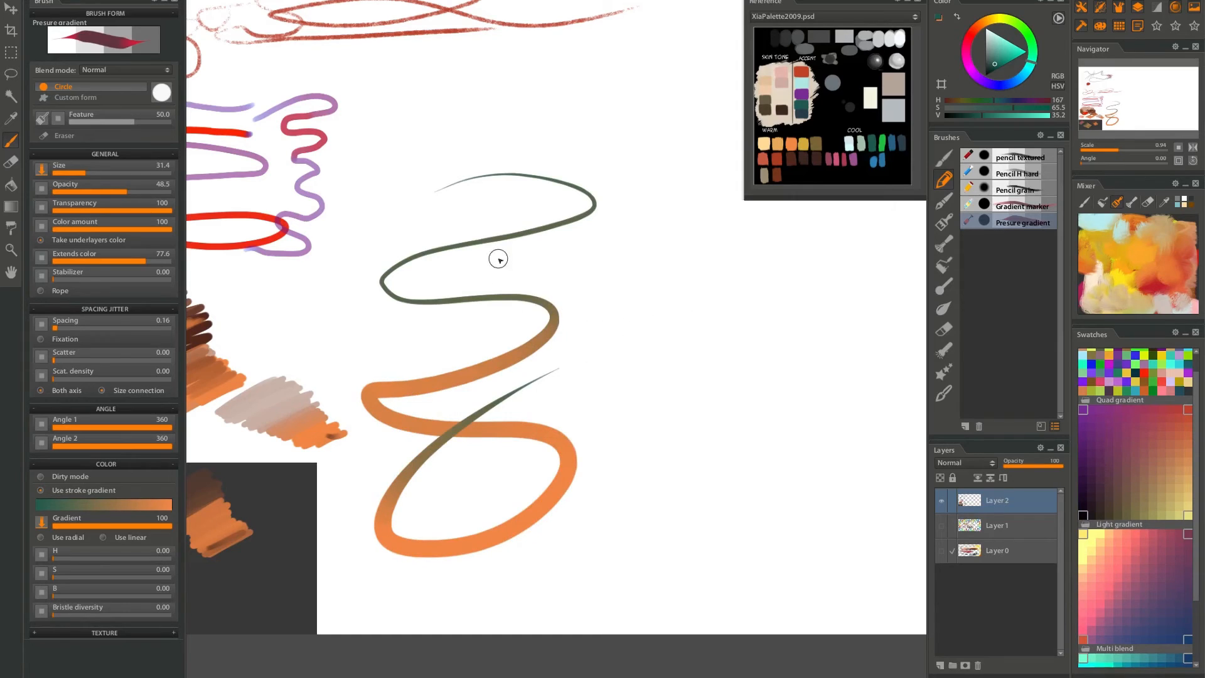
Draw looping pressure-varied green-to-orange strokes on the white area and scribble a matching patch in the dark rectangle's lower right part.
mouse_move(467, 205)
mouse_down()
mouse_move(465, 345)
mouse_move(551, 185)
mouse_move(681, 238)
mouse_move(612, 350)
mouse_move(701, 417)
mouse_move(585, 463)
mouse_move(782, 387)
mouse_move(745, 468)
mouse_move(767, 451)
mouse_move(792, 506)
mouse_move(743, 581)
mouse_move(678, 618)
mouse_move(690, 528)
mouse_move(822, 470)
mouse_move(839, 372)
mouse_move(839, 253)
mouse_move(781, 277)
mouse_move(743, 344)
mouse_move(758, 333)
mouse_move(741, 395)
mouse_up()
mouse_move(821, 432)
mouse_down()
mouse_move(620, 269)
mouse_move(558, 445)
mouse_move(820, 292)
mouse_up()
drag(613, 356, 919, 200)
drag(634, 320, 756, 288)
mouse_move(548, 373)
mouse_down()
mouse_move(677, 367)
mouse_move(707, 386)
mouse_move(682, 396)
mouse_up()
mouse_move(781, 326)
mouse_down()
mouse_move(416, 483)
mouse_move(599, 371)
mouse_up()
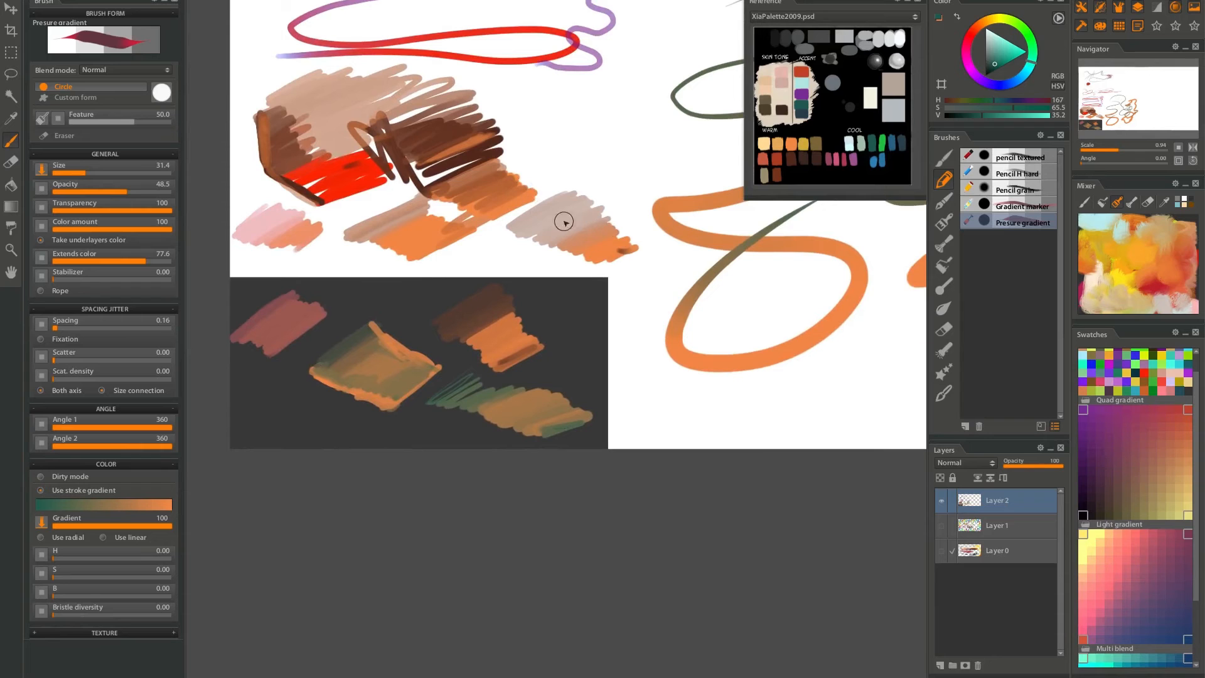
drag(603, 244, 392, 354)
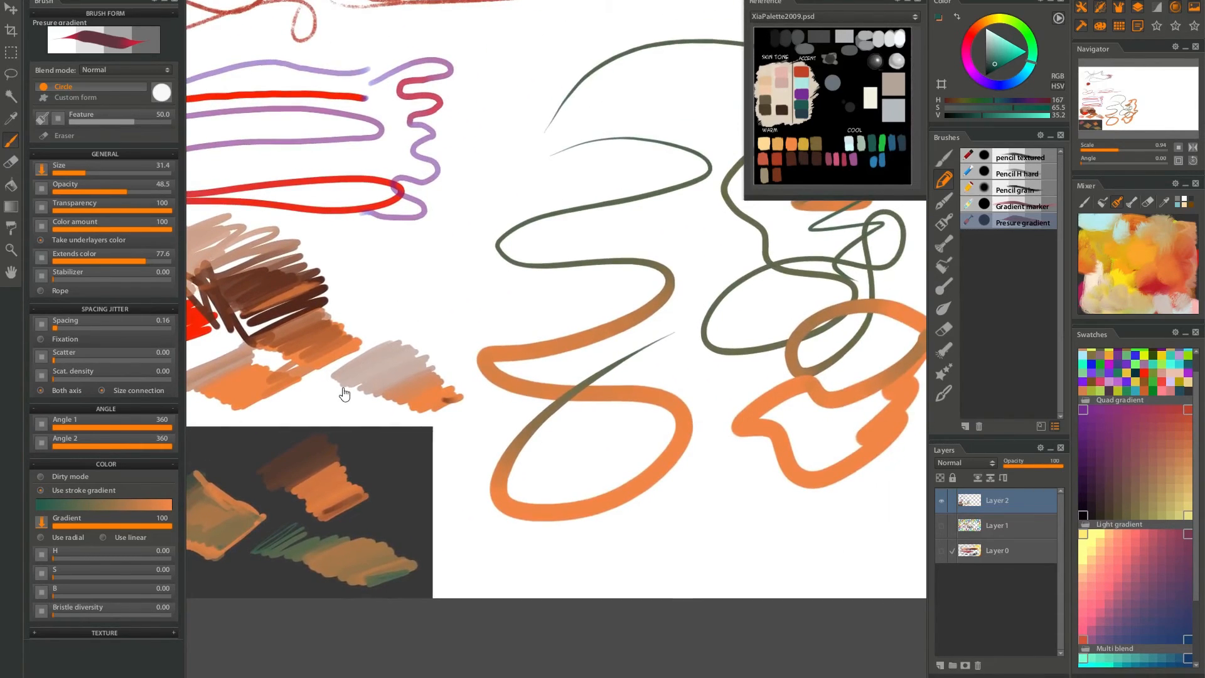
Pick orange and dark brown from the reference palette to set a brown-to-orange stroke gradient.
drag(342, 394, 506, 316)
click(798, 144)
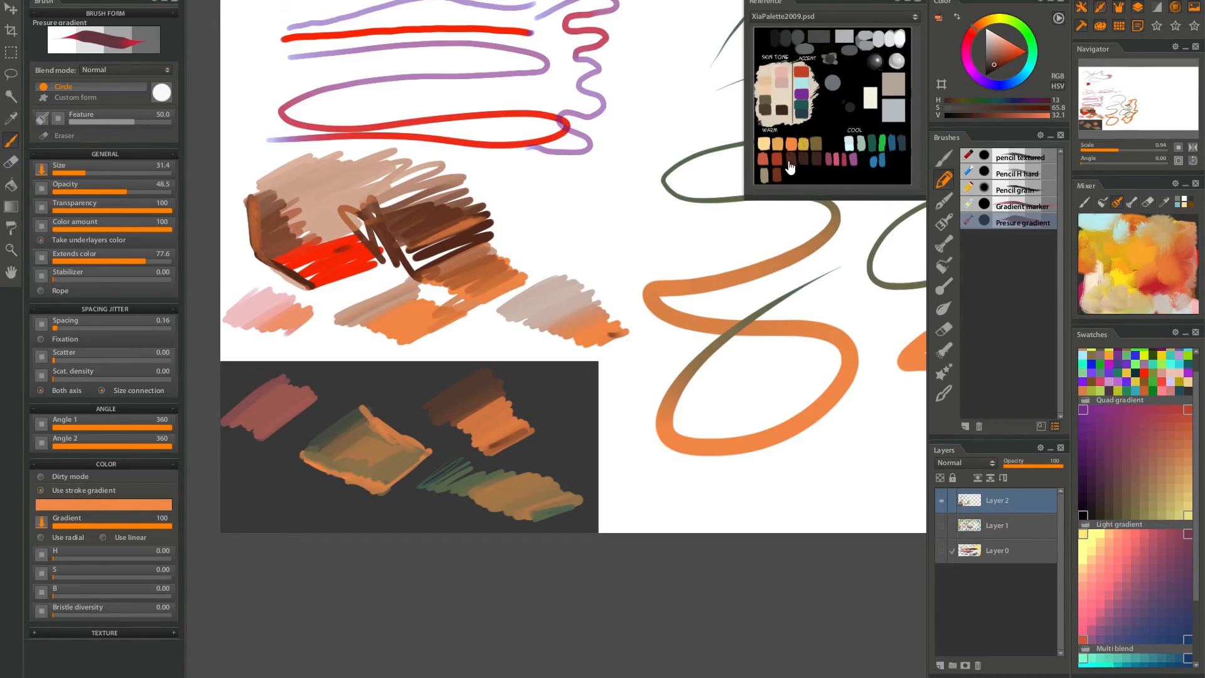
click(789, 164)
key(x)
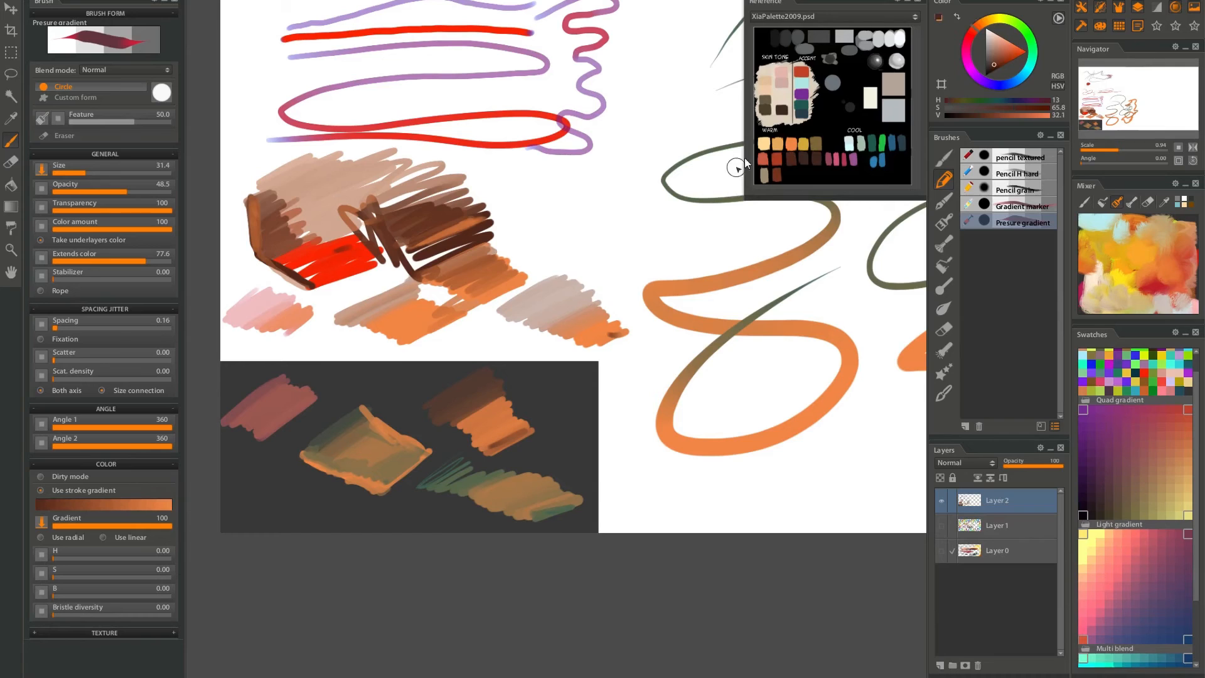
Draw small thin marks and scribble a brown-to-orange patch next to the grey-to-orange sample on the white area.
drag(614, 318, 523, 354)
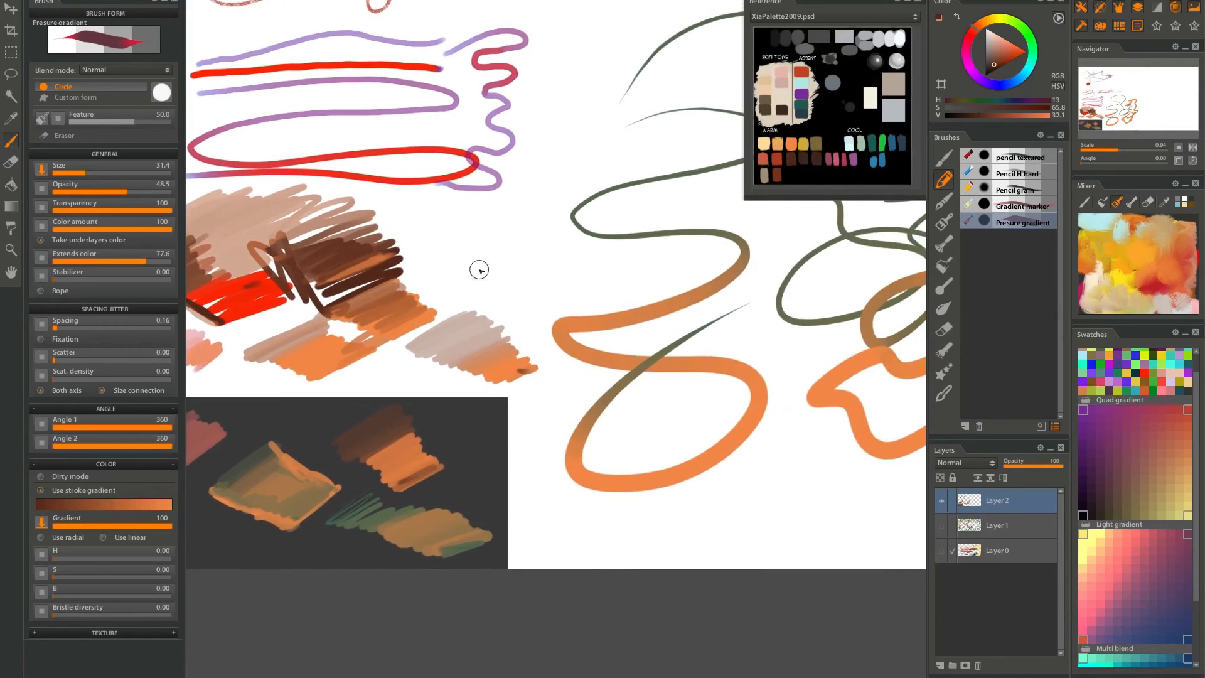
mouse_move(502, 233)
mouse_down()
mouse_move(456, 265)
mouse_move(517, 231)
mouse_move(468, 273)
mouse_up()
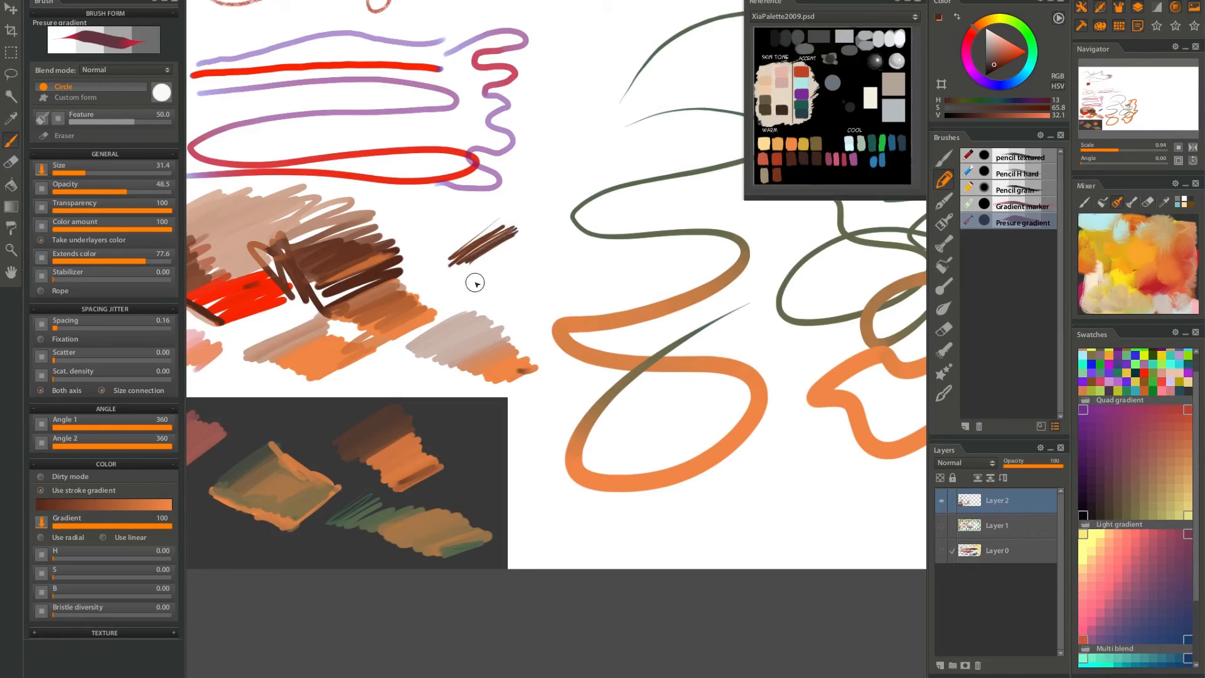
key(ctrl+z)
drag(468, 317, 521, 350)
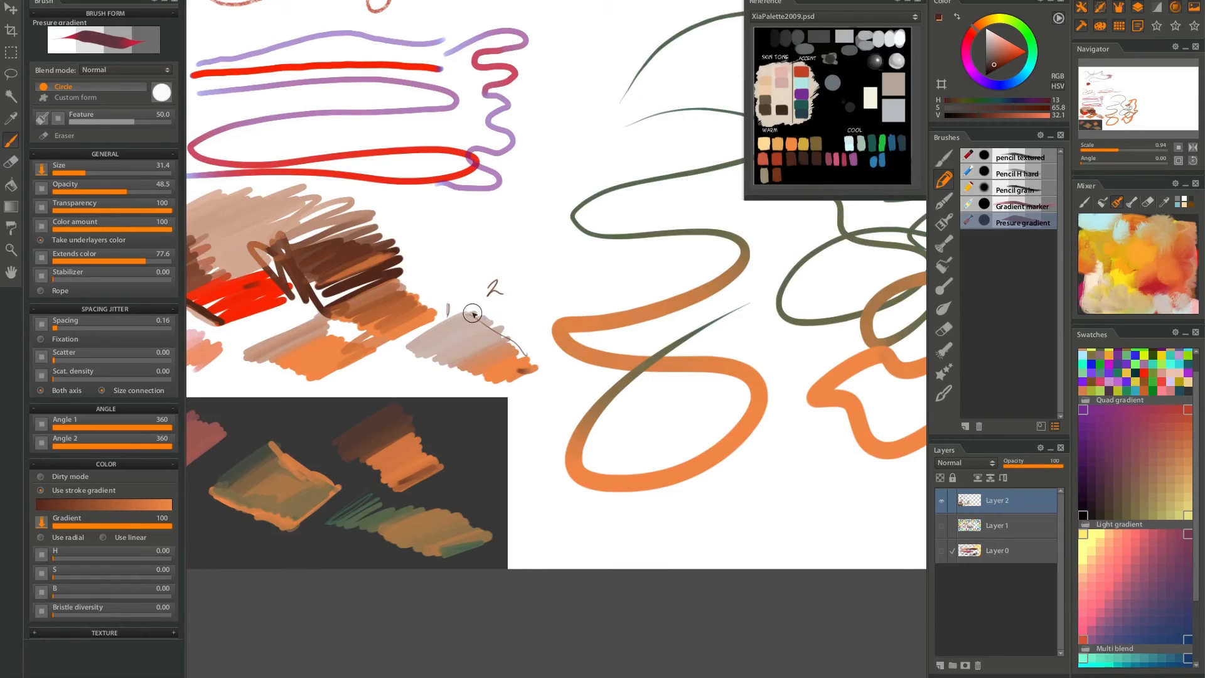
mouse_move(515, 294)
mouse_down()
mouse_move(495, 296)
mouse_move(513, 310)
mouse_move(533, 305)
mouse_move(522, 324)
mouse_move(546, 317)
mouse_up()
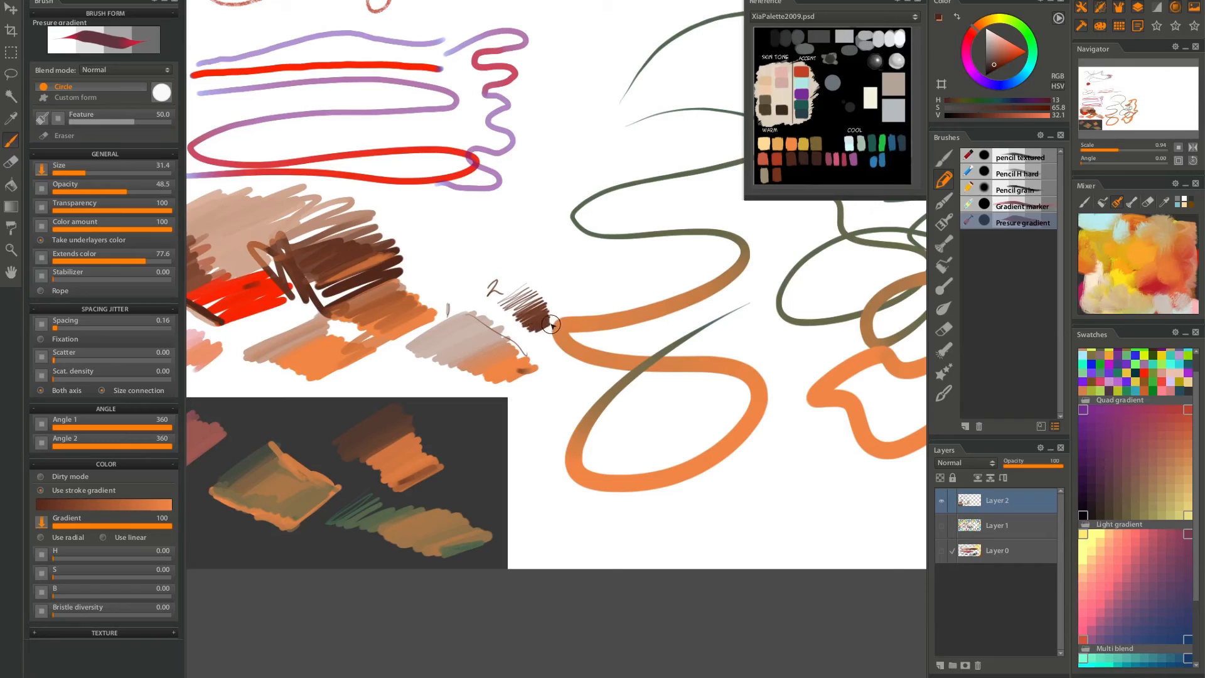
mouse_move(548, 337)
mouse_down()
mouse_move(595, 357)
mouse_move(596, 374)
mouse_move(552, 402)
mouse_move(530, 397)
mouse_move(518, 381)
mouse_move(561, 385)
mouse_move(518, 382)
mouse_move(582, 338)
mouse_move(545, 345)
mouse_move(559, 322)
mouse_move(528, 321)
mouse_move(521, 288)
mouse_up()
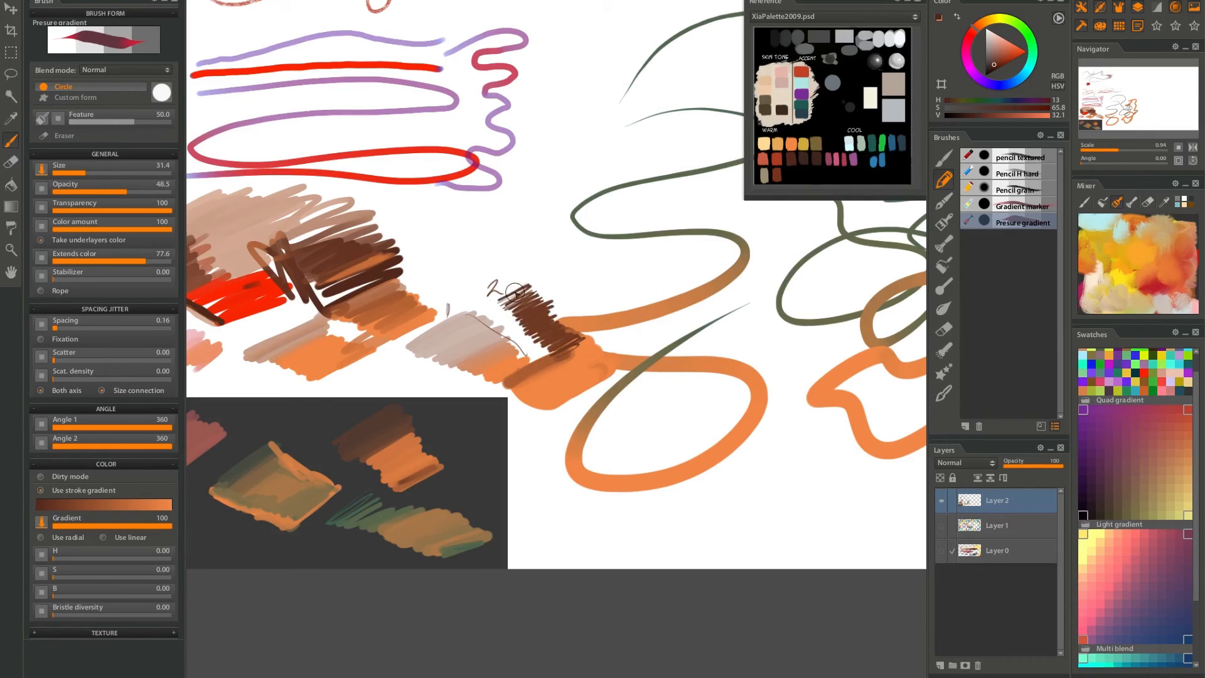
drag(707, 388, 535, 270)
mouse_move(606, 185)
mouse_down()
mouse_move(641, 371)
mouse_move(498, 345)
mouse_move(605, 298)
mouse_move(495, 368)
mouse_up()
drag(438, 486, 754, 316)
mouse_move(598, 391)
mouse_down()
mouse_move(484, 423)
mouse_move(594, 326)
mouse_up()
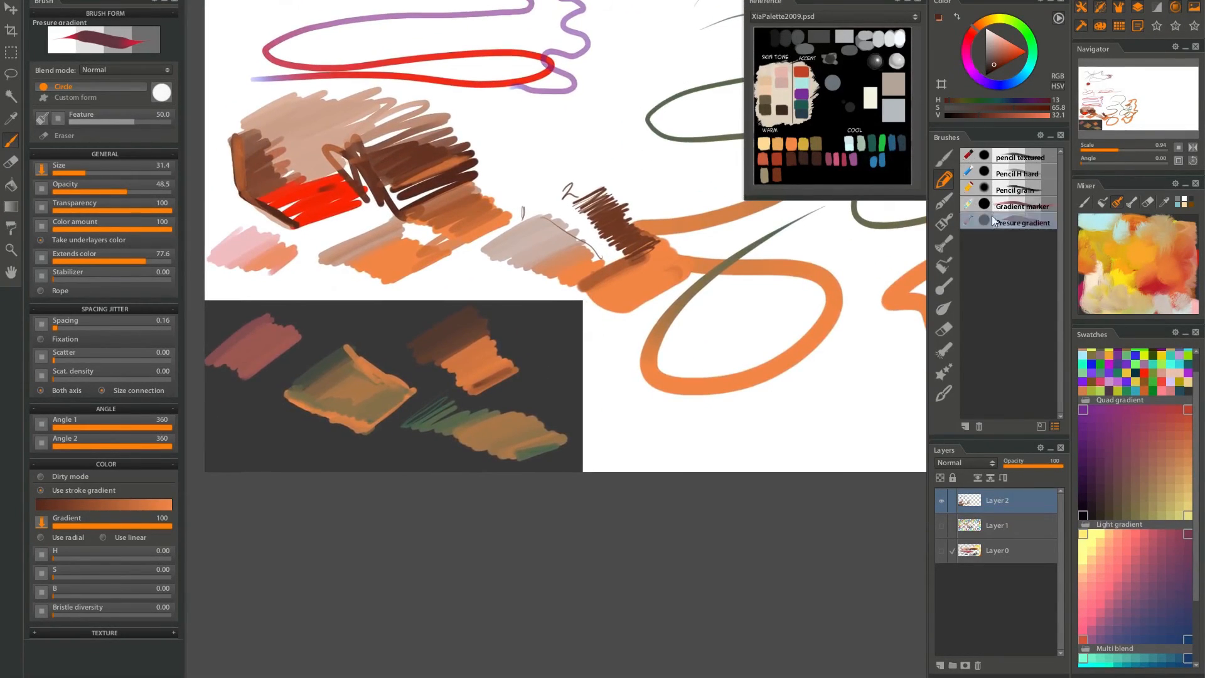
drag(687, 284, 550, 326)
drag(616, 287, 324, 510)
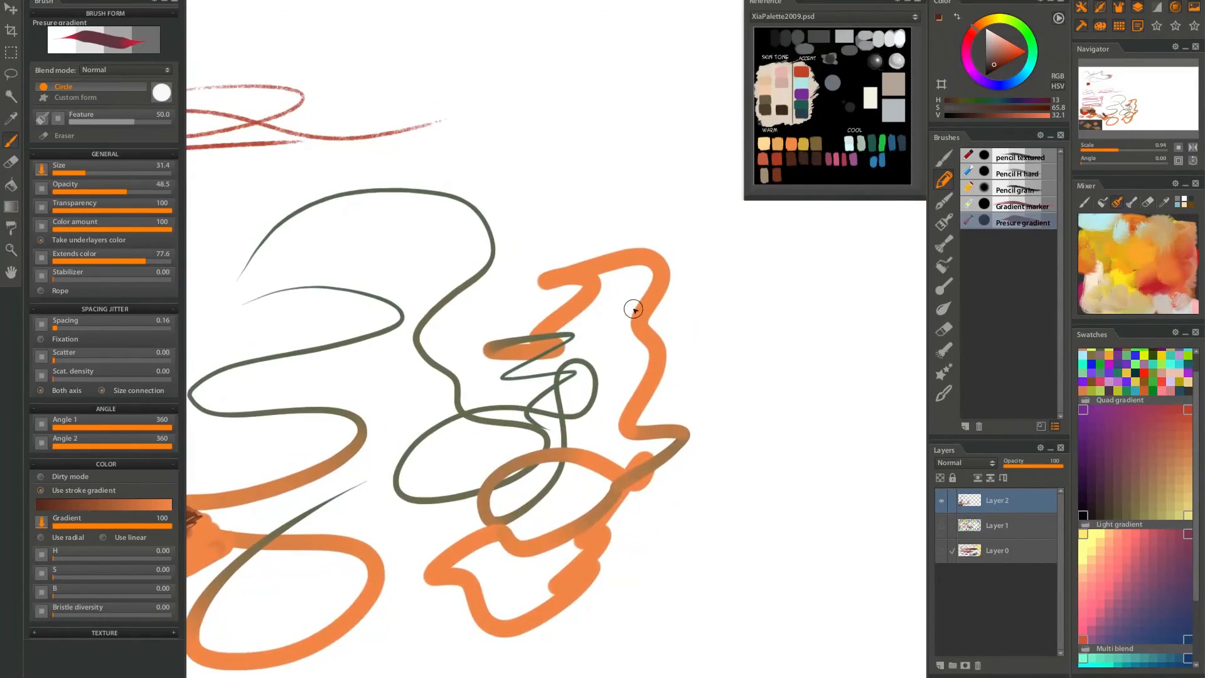
Sample colours from the canvas and try a test stroke on the white area.
alt+click(645, 330)
drag(433, 407, 721, 295)
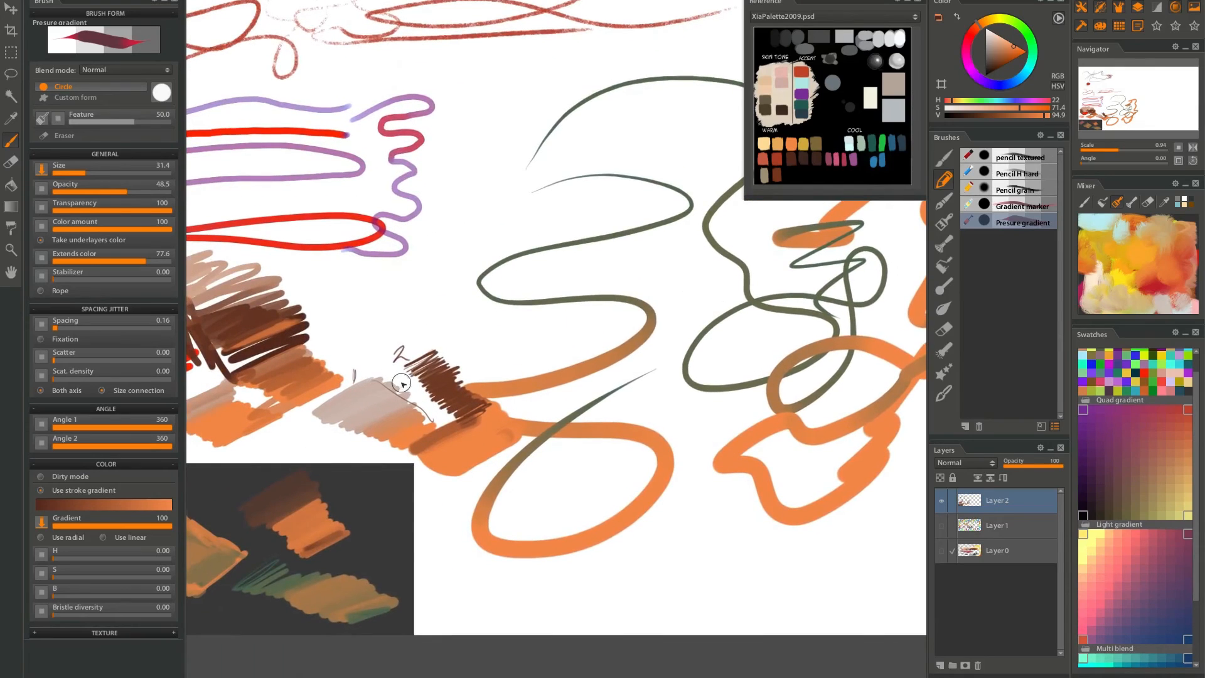
alt+click(759, 292)
drag(809, 306, 462, 385)
mouse_move(734, 270)
mouse_down()
mouse_move(691, 476)
mouse_move(834, 549)
mouse_move(703, 477)
mouse_up()
key(ctrl+z)
Choose black and a vivid orange on the colour wheel to set an orange-to-black stroke gradient.
click(1002, 56)
mouse_move(1003, 56)
mouse_down()
mouse_move(935, 114)
mouse_move(996, 47)
mouse_move(973, 10)
mouse_move(966, 54)
mouse_up()
key(x)
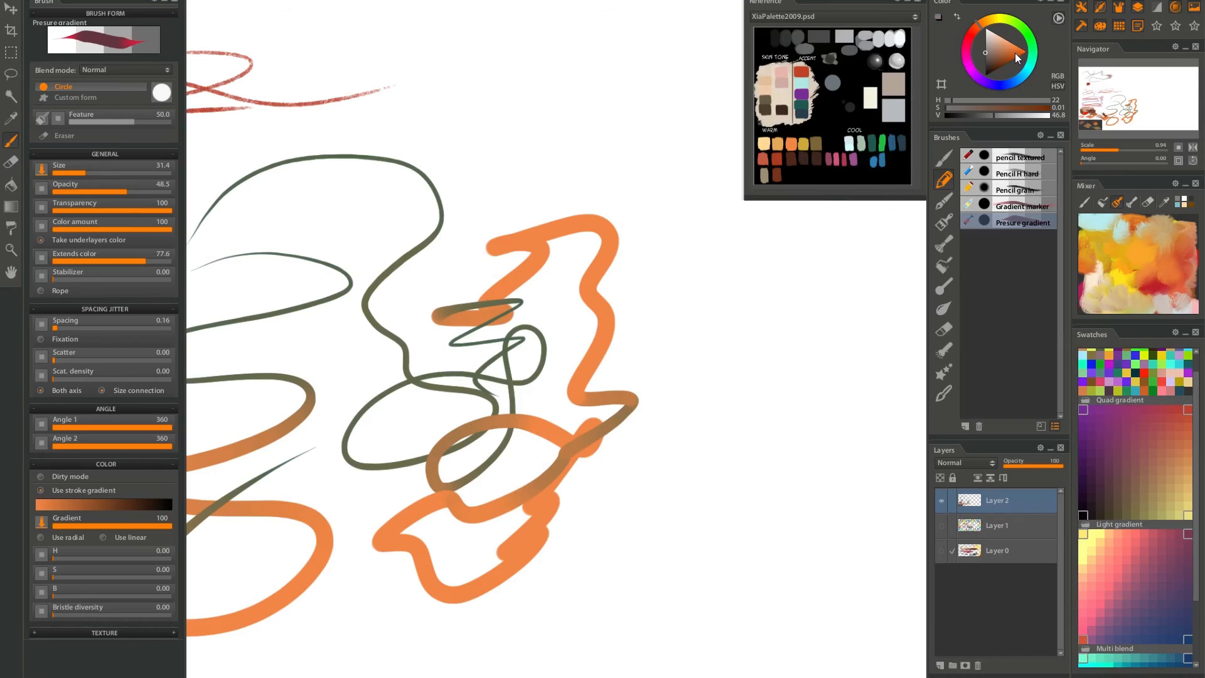
drag(1018, 52, 1027, 65)
mouse_move(775, 278)
mouse_down()
mouse_move(694, 532)
mouse_move(822, 377)
mouse_up()
key(ctrl+z)
mouse_move(740, 261)
mouse_down()
mouse_move(672, 478)
mouse_move(839, 462)
mouse_move(637, 505)
mouse_up()
key(ctrl+z)
Draw thin orange lettering and a thick wavy orange-to-black stroke along the dark rectangle's lower left edge.
mouse_move(478, 520)
mouse_down()
mouse_move(512, 476)
mouse_move(789, 255)
mouse_up()
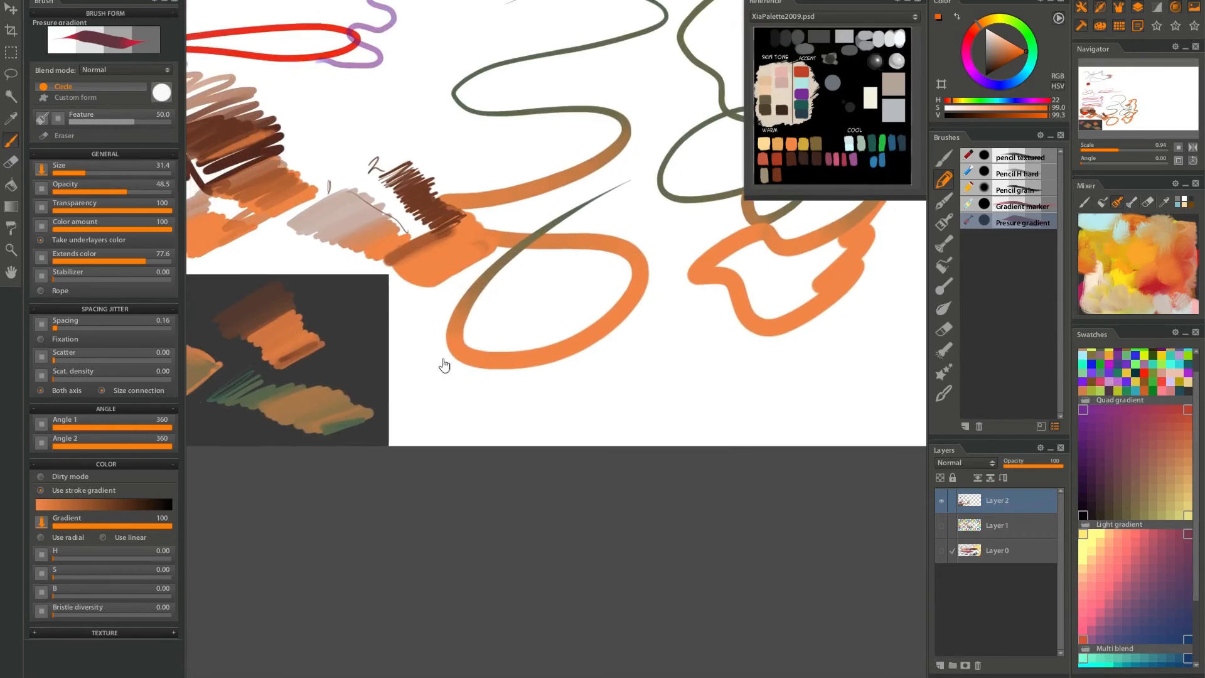
drag(212, 415, 635, 372)
mouse_move(462, 349)
mouse_down()
mouse_move(495, 355)
mouse_move(476, 370)
mouse_move(492, 384)
mouse_move(588, 384)
mouse_move(637, 406)
mouse_up()
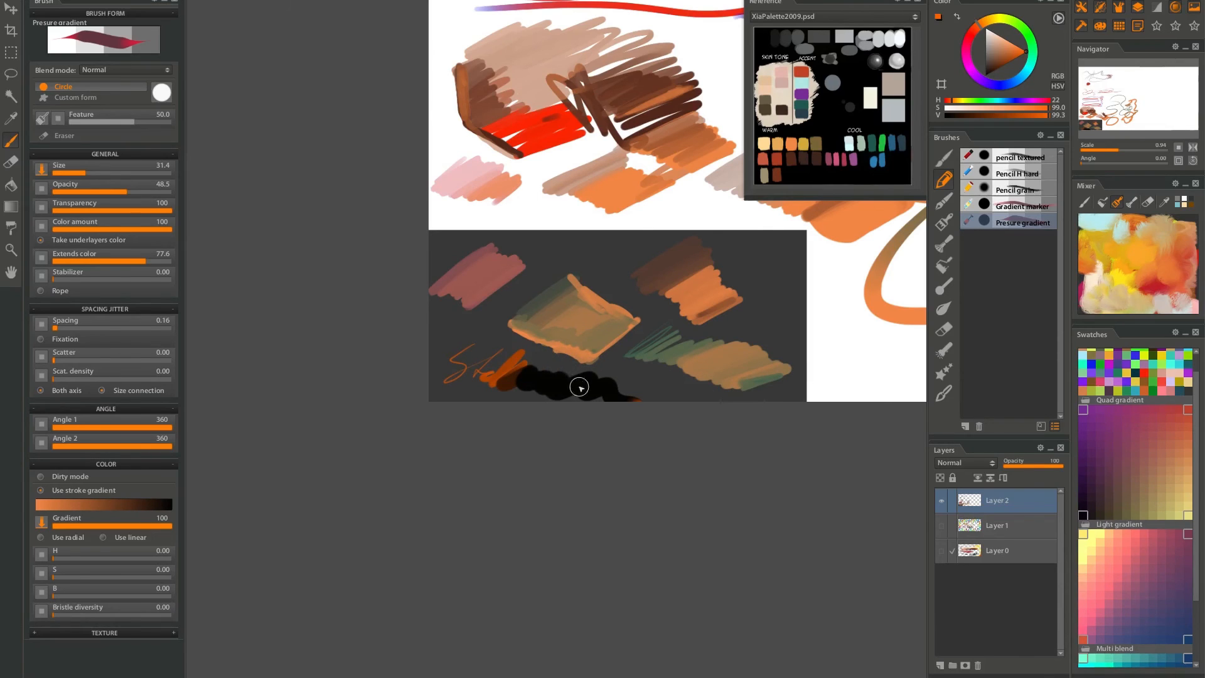
Scribble orange and black loops in the dark rectangle's upper right corner, reversing the stroke gradient to black-to-orange partway.
drag(564, 359, 354, 414)
drag(746, 320, 866, 269)
drag(551, 338, 396, 383)
drag(492, 305, 449, 379)
mouse_move(526, 356)
mouse_down()
mouse_move(465, 412)
mouse_move(485, 405)
mouse_move(426, 442)
mouse_move(458, 451)
mouse_move(452, 411)
mouse_move(467, 441)
mouse_move(456, 460)
mouse_move(442, 420)
mouse_move(461, 468)
mouse_move(433, 439)
mouse_move(448, 461)
mouse_up()
key(x)
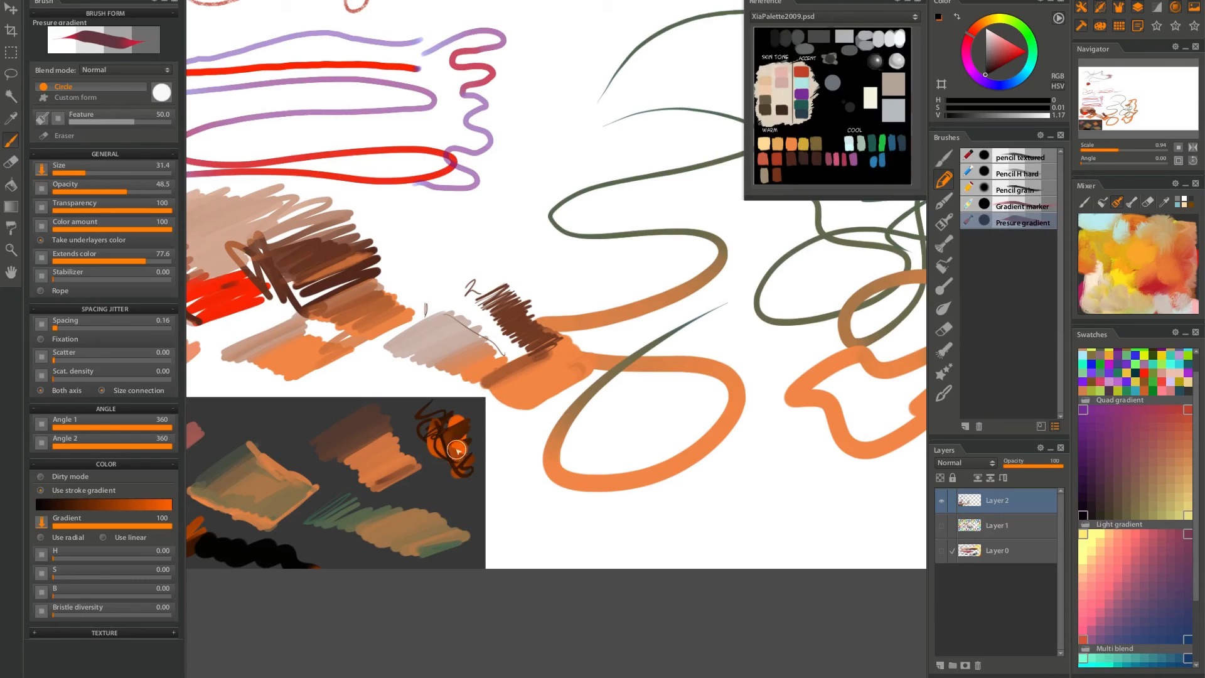
drag(426, 428, 447, 463)
Sample a dark orange-brown from the corner scribble and extend the scribble with more strokes.
scroll(741, 410, down, 5)
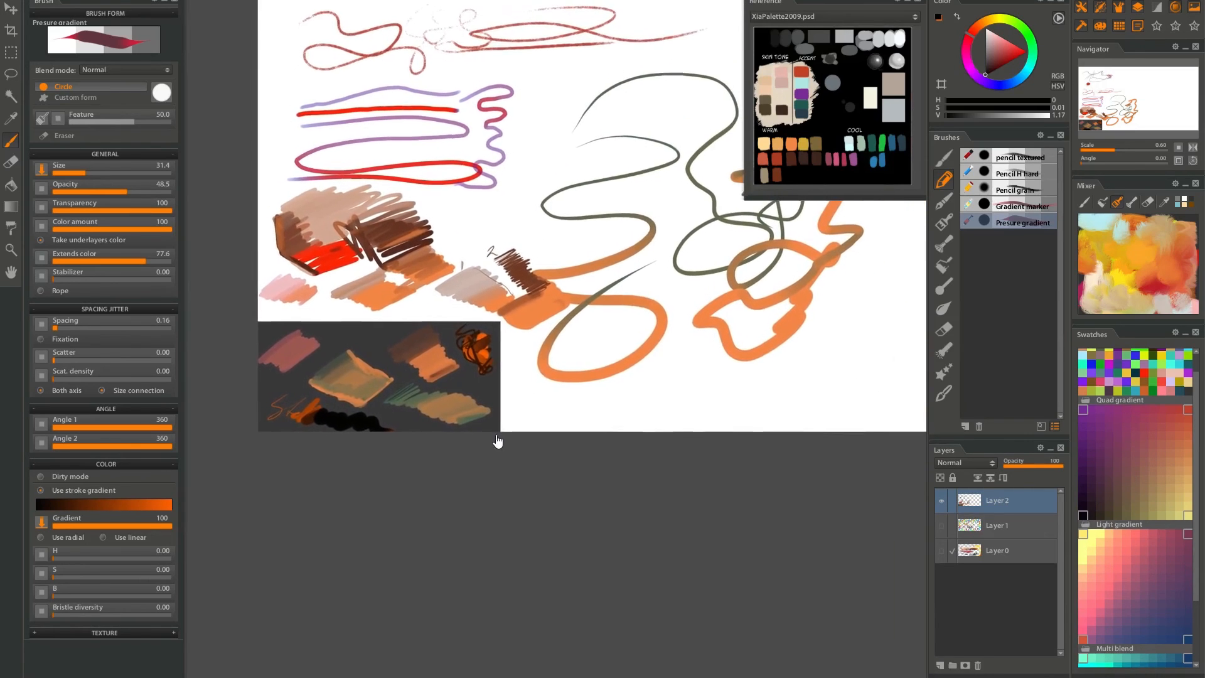
drag(474, 351, 541, 420)
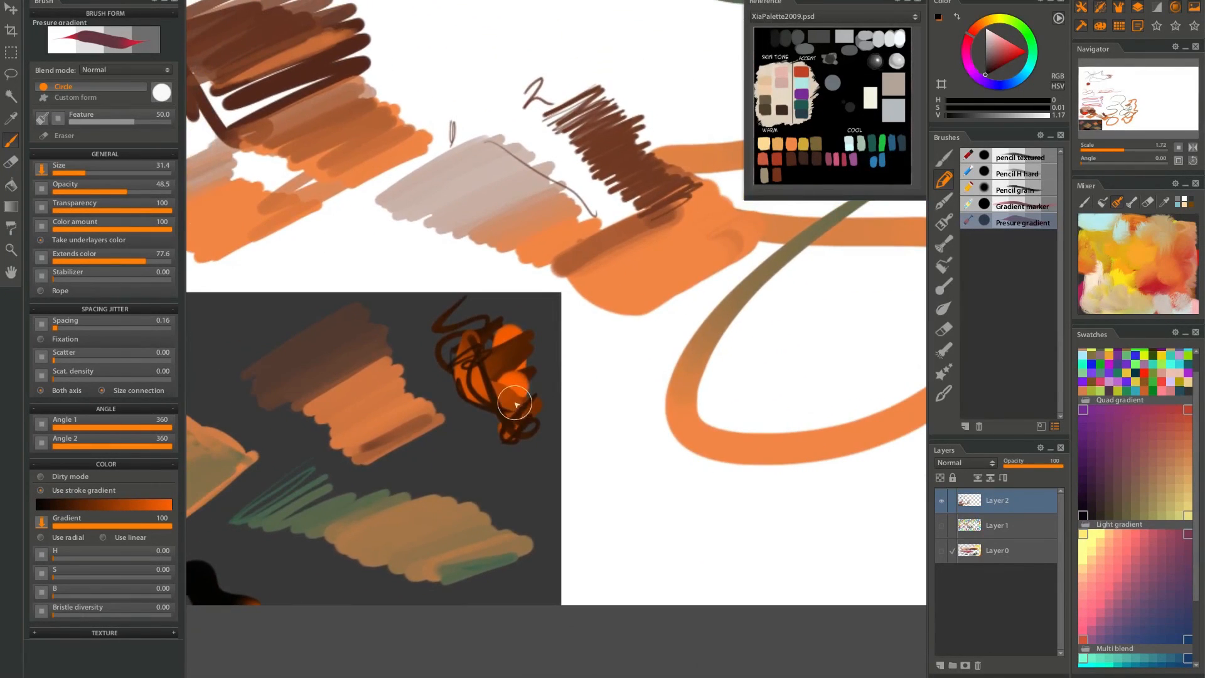
alt+click(499, 386)
mouse_move(530, 341)
mouse_down()
mouse_move(541, 423)
mouse_move(535, 325)
mouse_move(535, 425)
mouse_move(502, 422)
mouse_move(507, 405)
mouse_move(447, 389)
mouse_move(462, 328)
mouse_move(419, 323)
mouse_move(433, 308)
mouse_move(562, 309)
mouse_move(543, 342)
mouse_move(559, 350)
mouse_move(537, 452)
mouse_up()
drag(719, 239, 545, 407)
drag(657, 358, 590, 386)
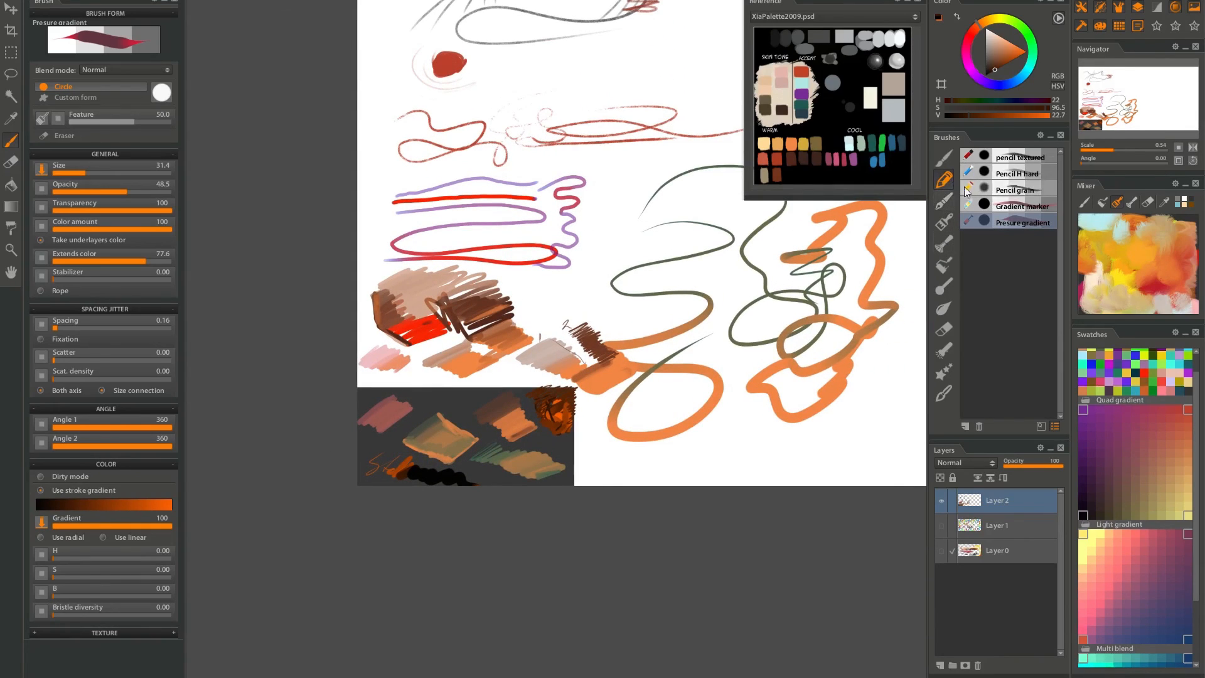
Hide Layer 2, show and hide Layer 1, and make Layer 0 visible.
mouse_move(745, 241)
mouse_down()
mouse_move(543, 373)
mouse_move(854, 356)
mouse_move(431, 430)
mouse_move(725, 306)
mouse_move(692, 330)
mouse_up()
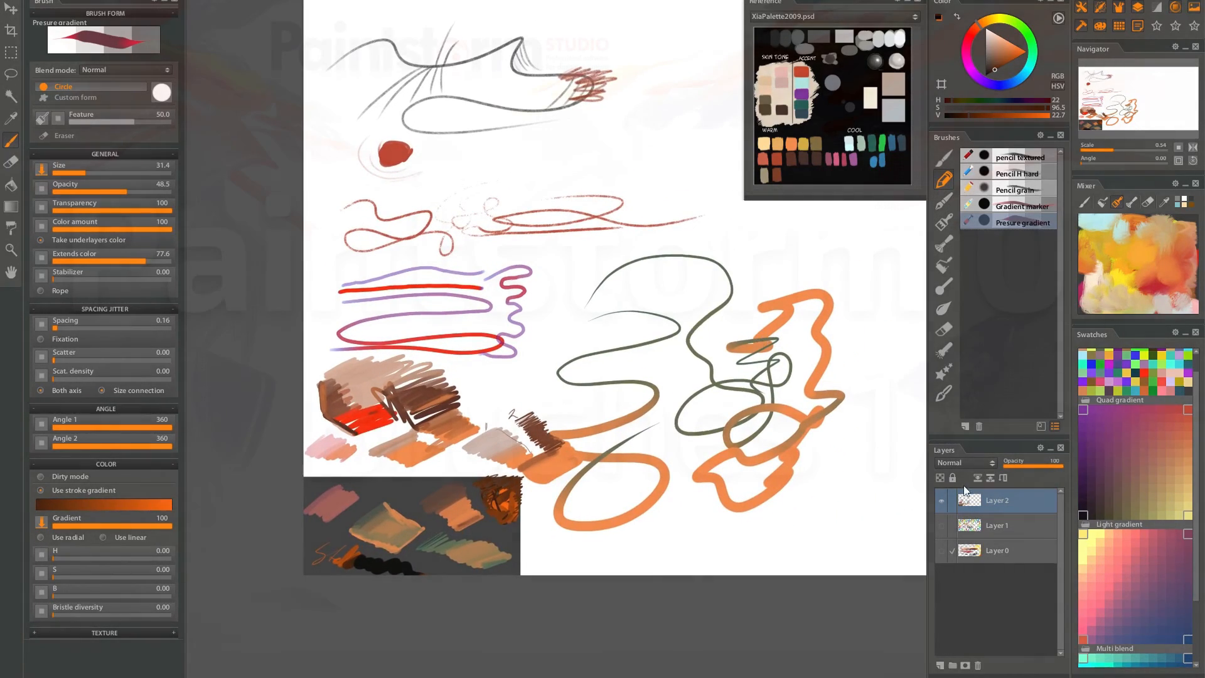
click(942, 501)
click(941, 526)
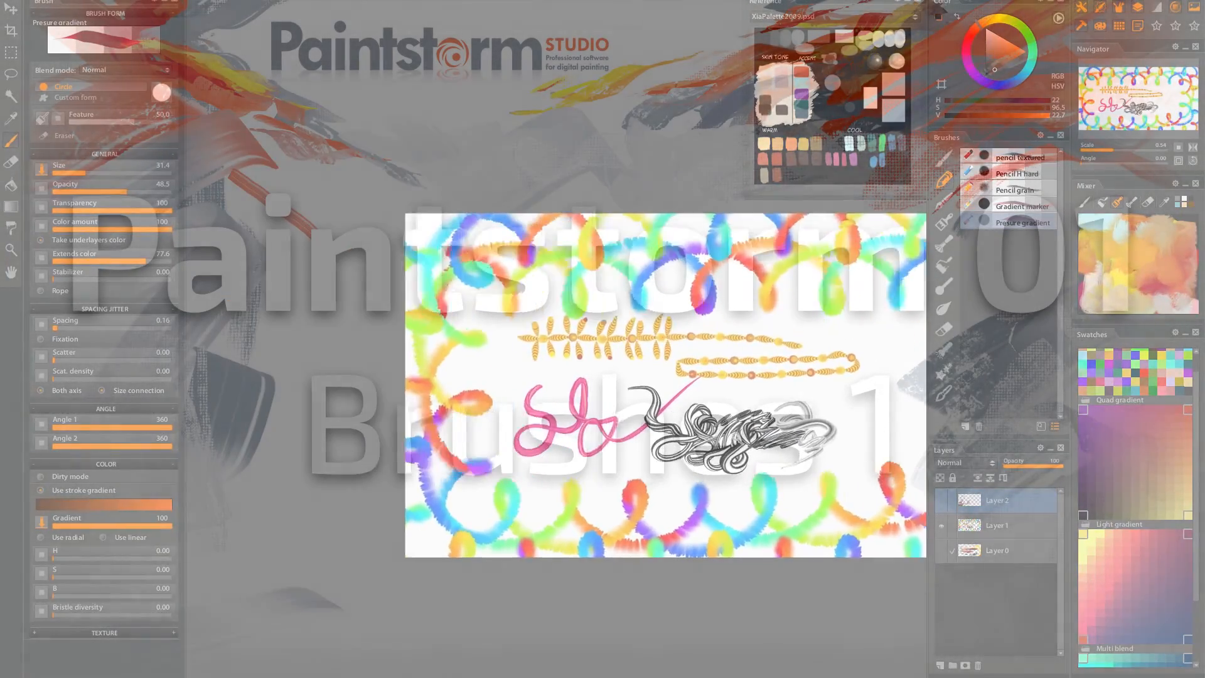
click(940, 525)
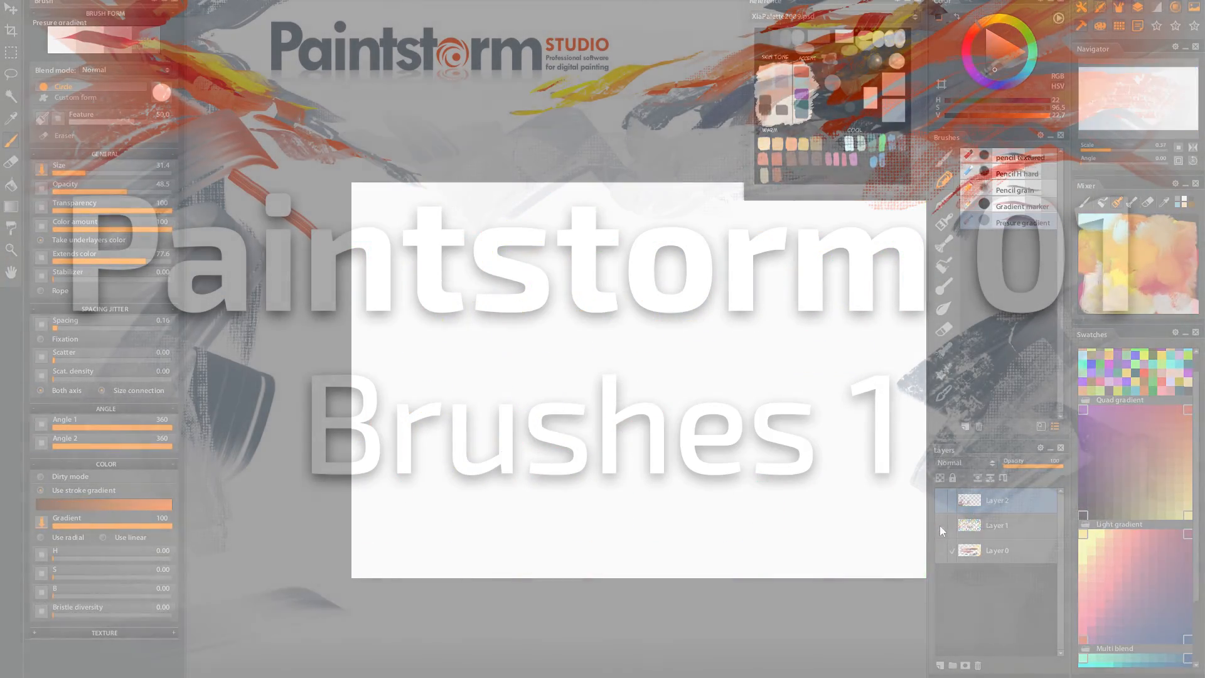
click(940, 550)
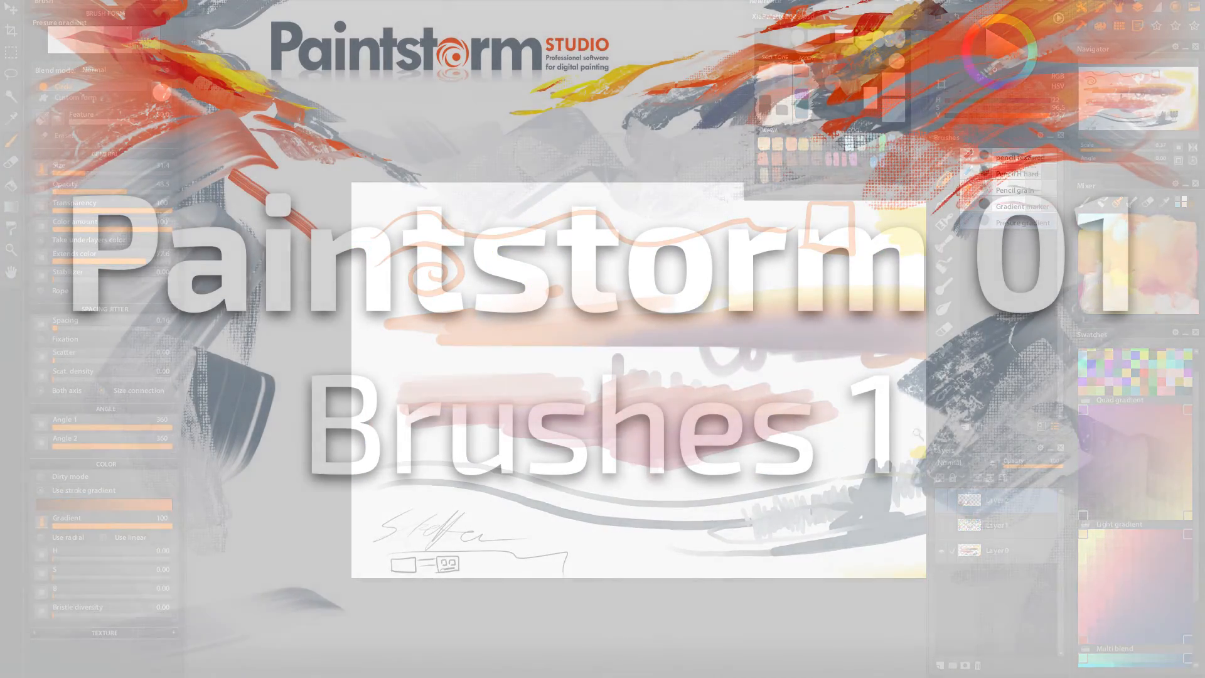